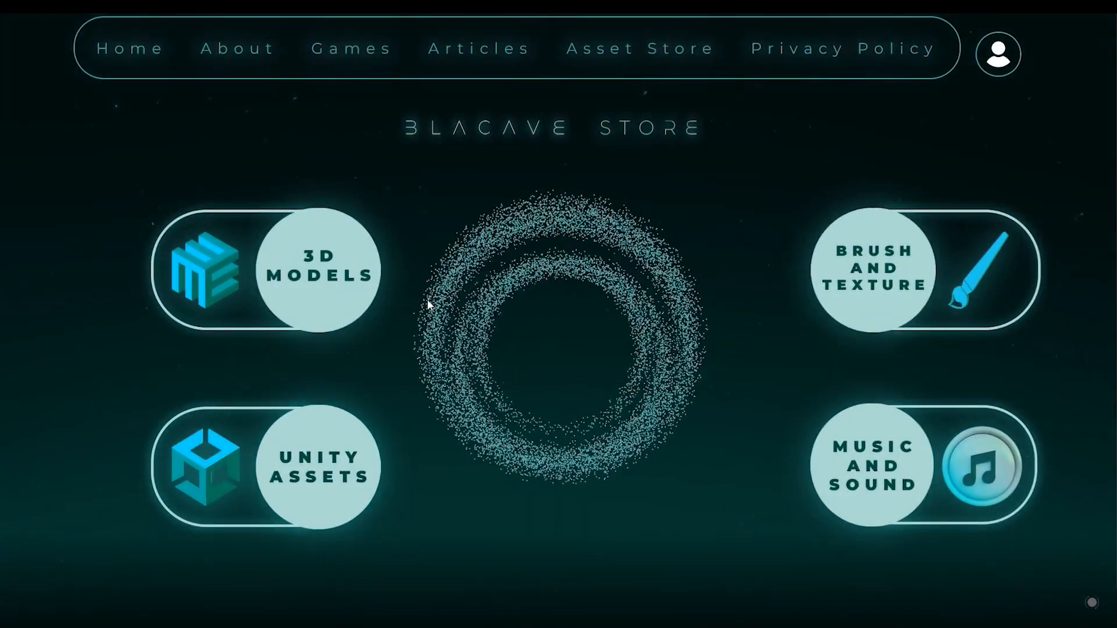
Open the 3D Models category of the Blacave Store and browse its model listings
{"action": "left_click", "coordinate": [274, 287]}
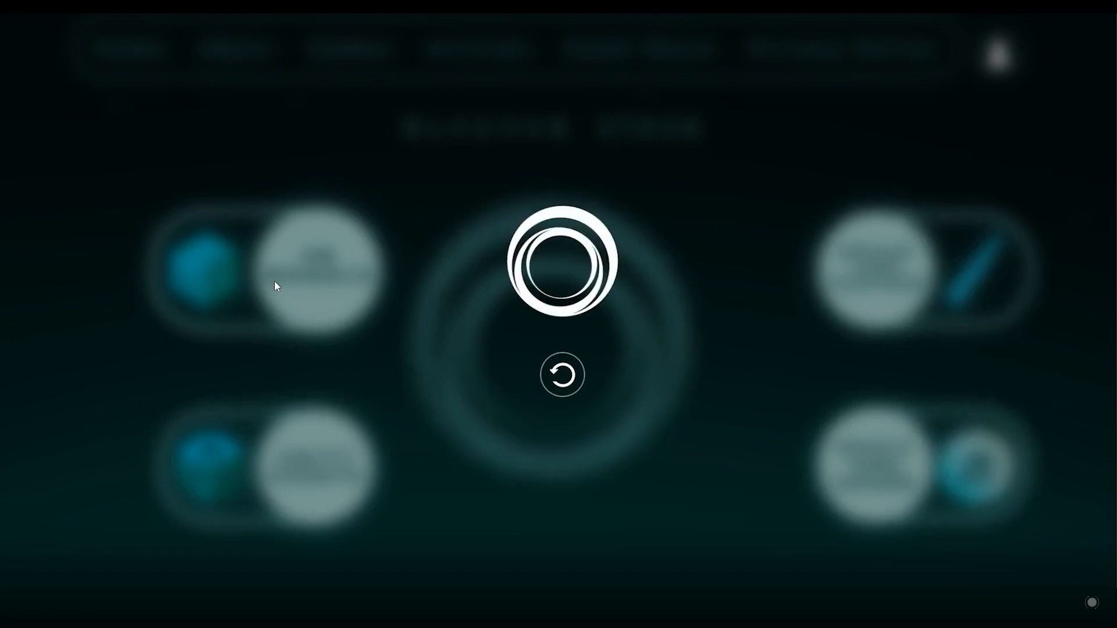
{"action": "left_click", "coordinate": [260, 294]}
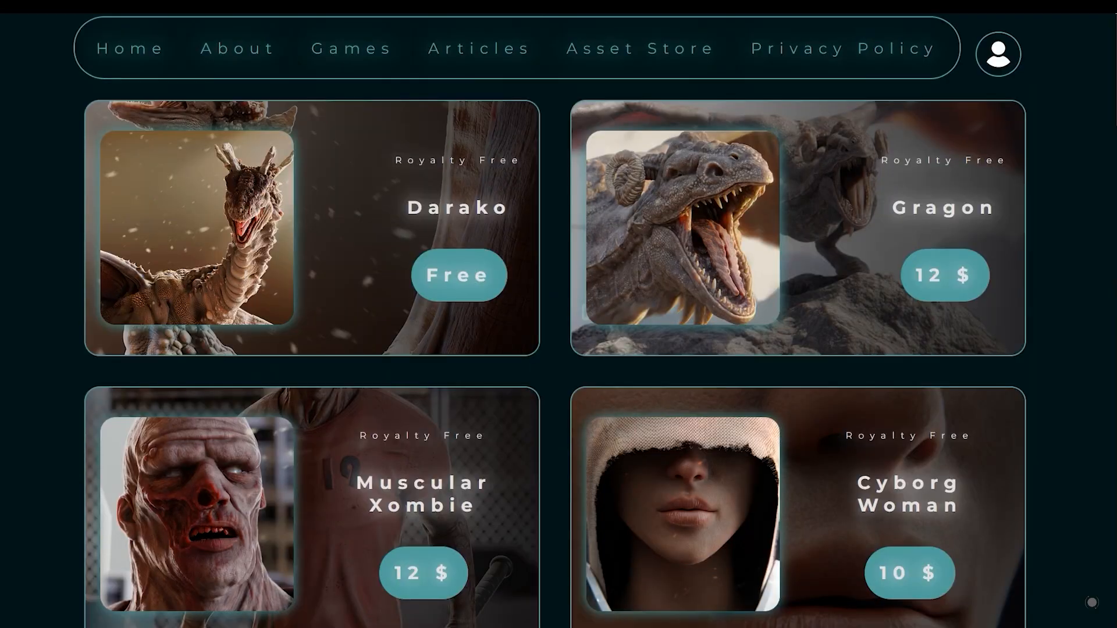
{"action": "scroll", "coordinate": [1112, 29], "scroll_direction": "down", "scroll_amount": 8}
{"action": "scroll", "coordinate": [1111, 34], "scroll_direction": "down", "scroll_amount": 16}
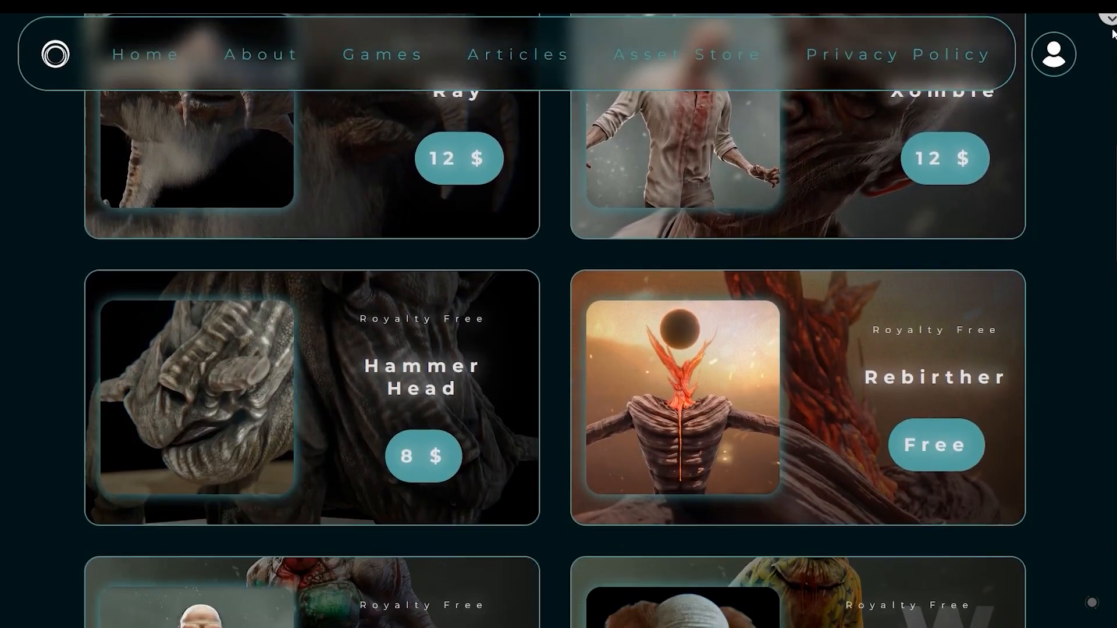
{"action": "scroll", "coordinate": [1112, 38], "scroll_direction": "down", "scroll_amount": 8}
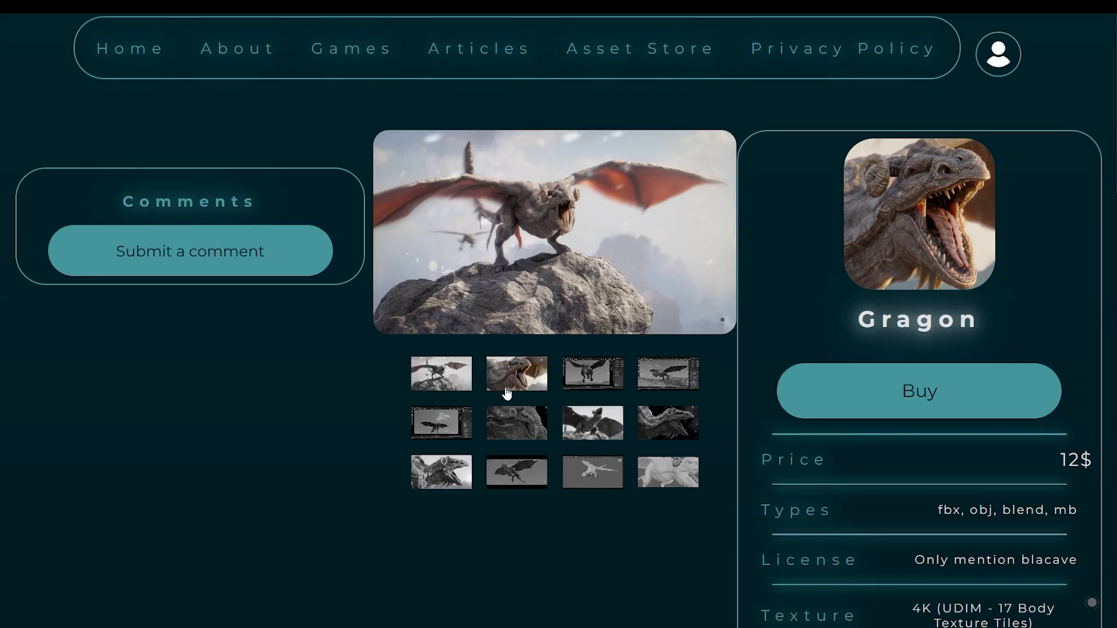
Examine enlarged preview images of the Gragon model on its product page
{"action": "left_click", "coordinate": [526, 274]}
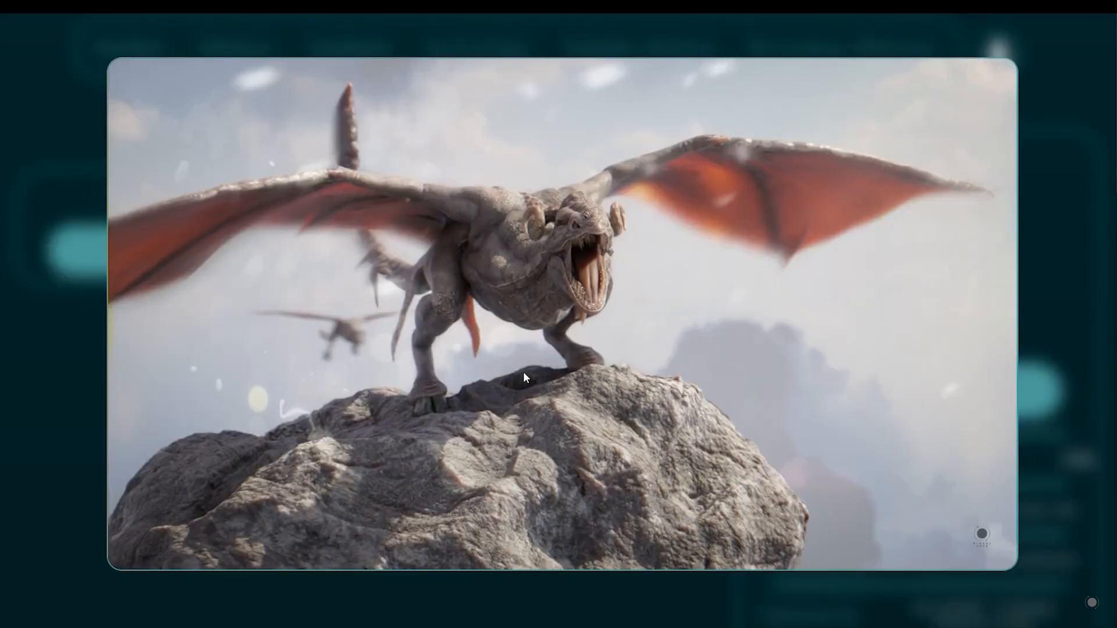
{"action": "left_click", "coordinate": [524, 372]}
{"action": "left_click", "coordinate": [523, 373]}
{"action": "left_click", "coordinate": [550, 261]}
{"action": "left_click", "coordinate": [601, 369]}
{"action": "left_click", "coordinate": [600, 369]}
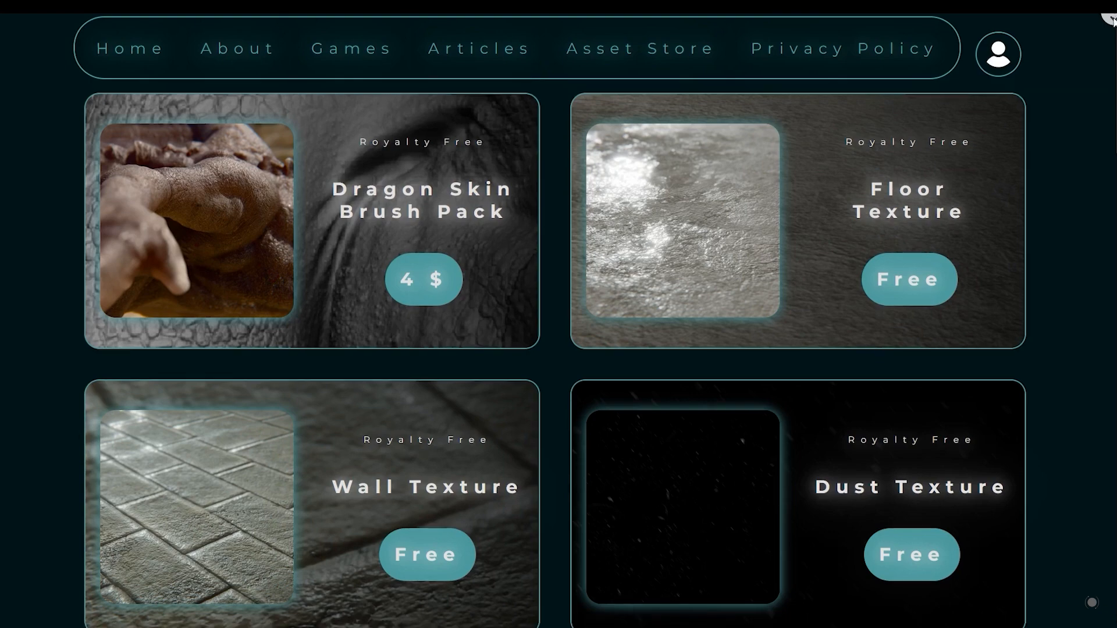
Browse the brush and texture listings in the store
{"action": "scroll", "coordinate": [1110, 16], "scroll_direction": "down", "scroll_amount": 2}
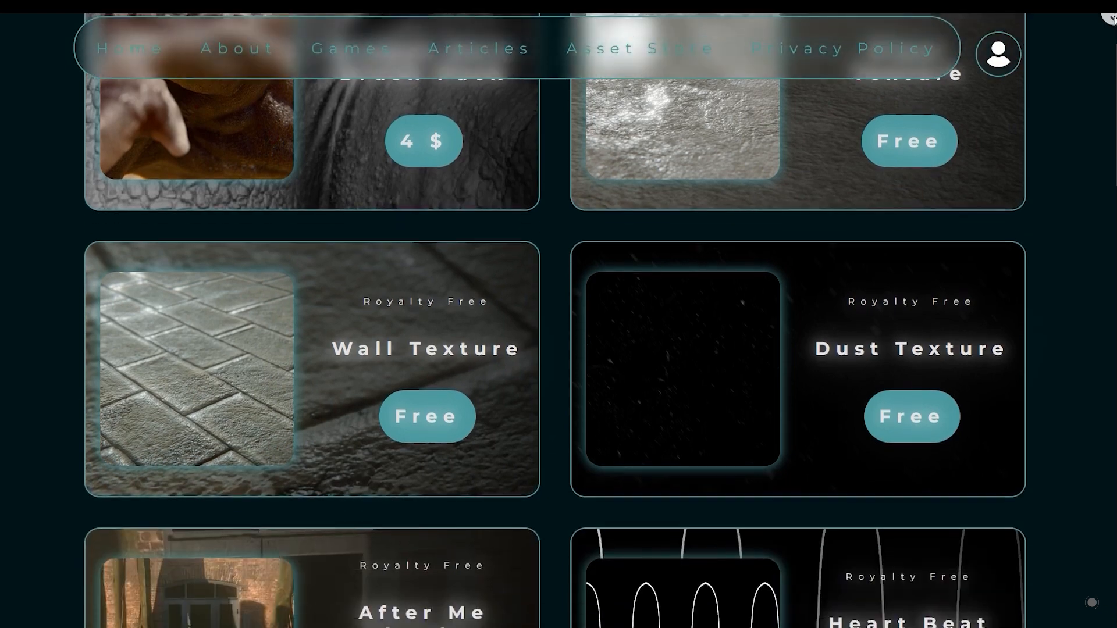
{"action": "scroll", "coordinate": [1110, 17], "scroll_direction": "down", "scroll_amount": 10}
{"action": "scroll", "coordinate": [1110, 16], "scroll_direction": "down", "scroll_amount": 10}
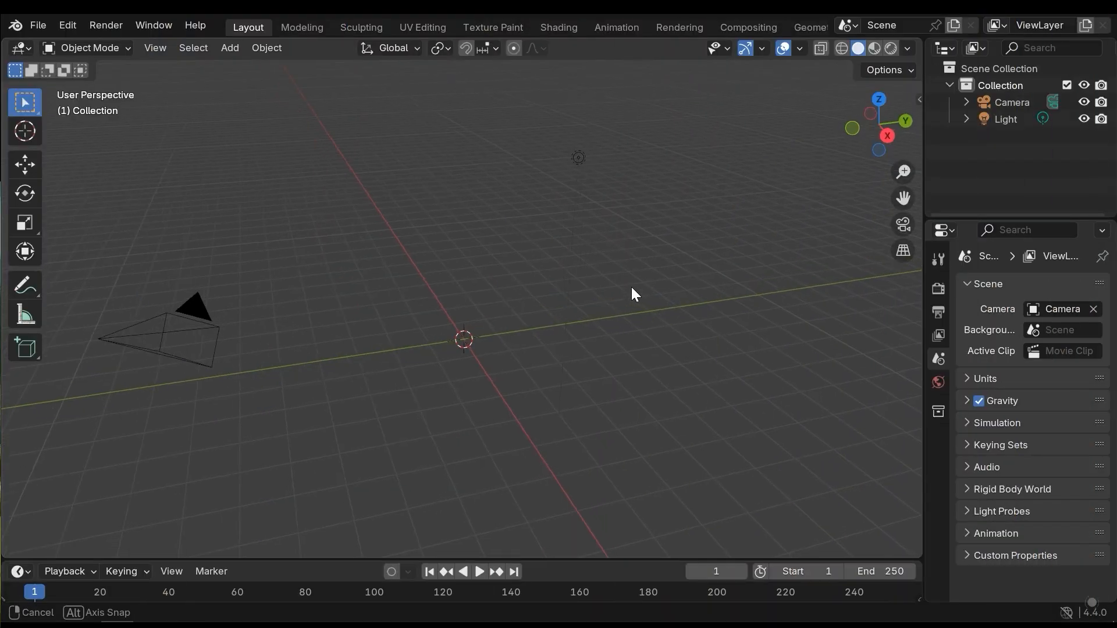
Add a cone mesh at the origin of the empty Blender scene
{"action": "middle_click_drag", "start_coordinate": [632, 289], "coordinate": [646, 286]}
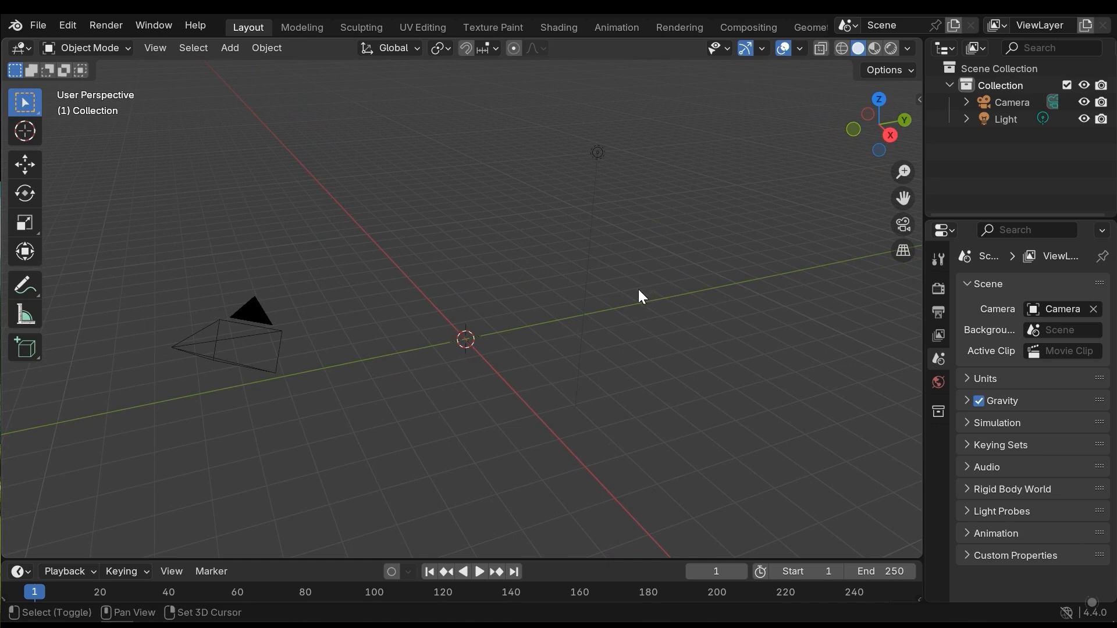
{"action": "key", "text": "shift+a"}
{"action": "mouse_move", "coordinate": [609, 292]}
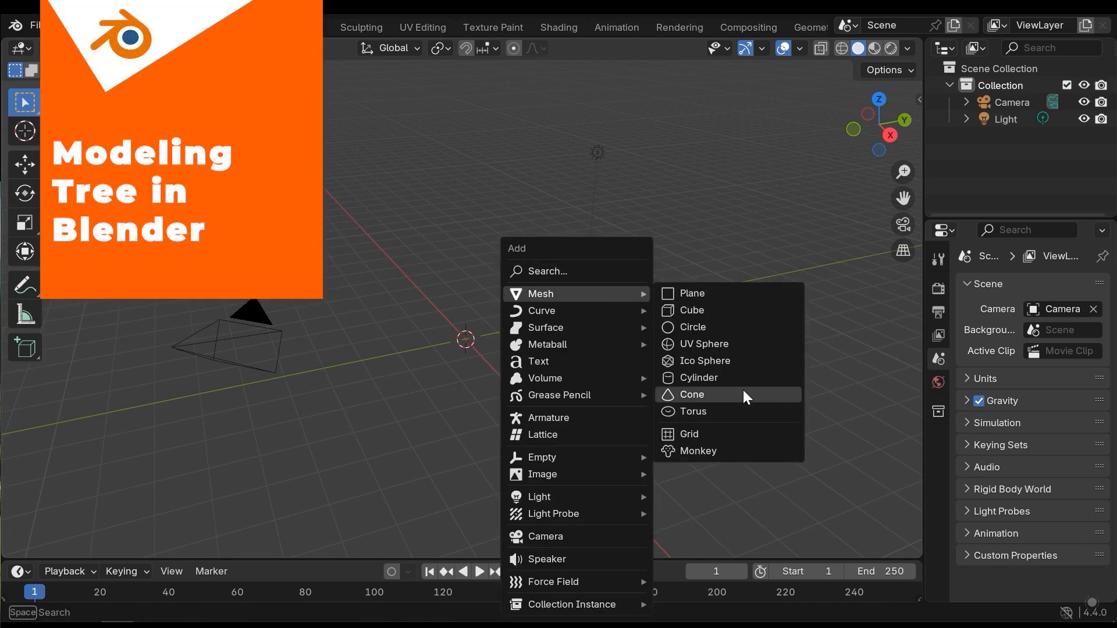
{"action": "left_click", "coordinate": [724, 395]}
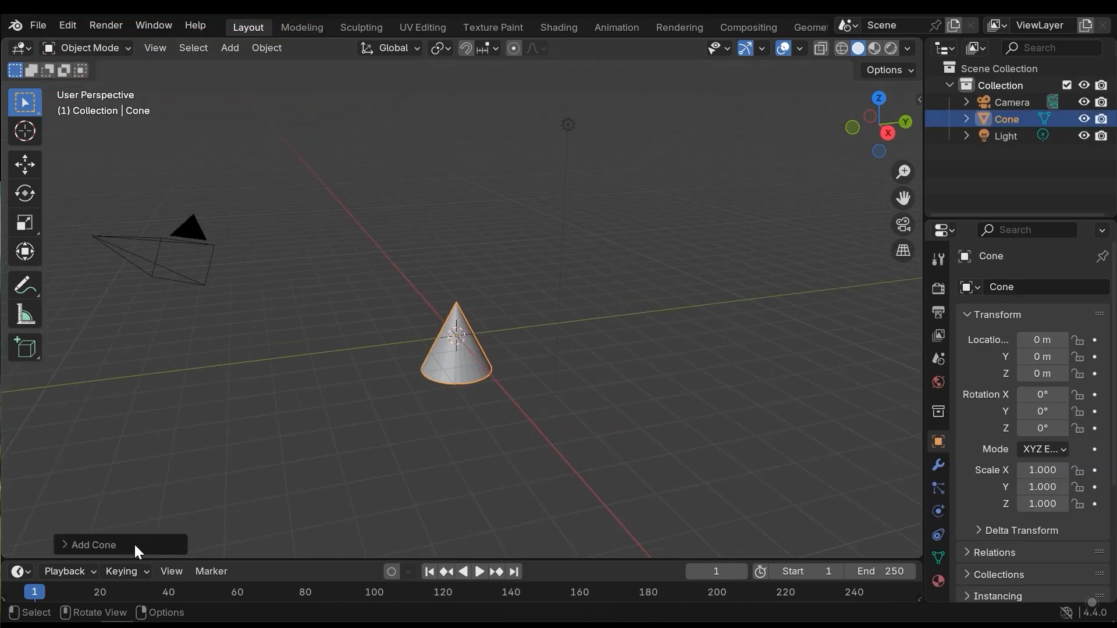
Set the new cone's vertex count to 16 in its creation settings
{"action": "left_click", "coordinate": [117, 544]}
{"action": "middle_click_drag", "start_coordinate": [297, 477], "coordinate": [463, 392]}
{"action": "middle_click_drag", "start_coordinate": [407, 347], "coordinate": [462, 348]}
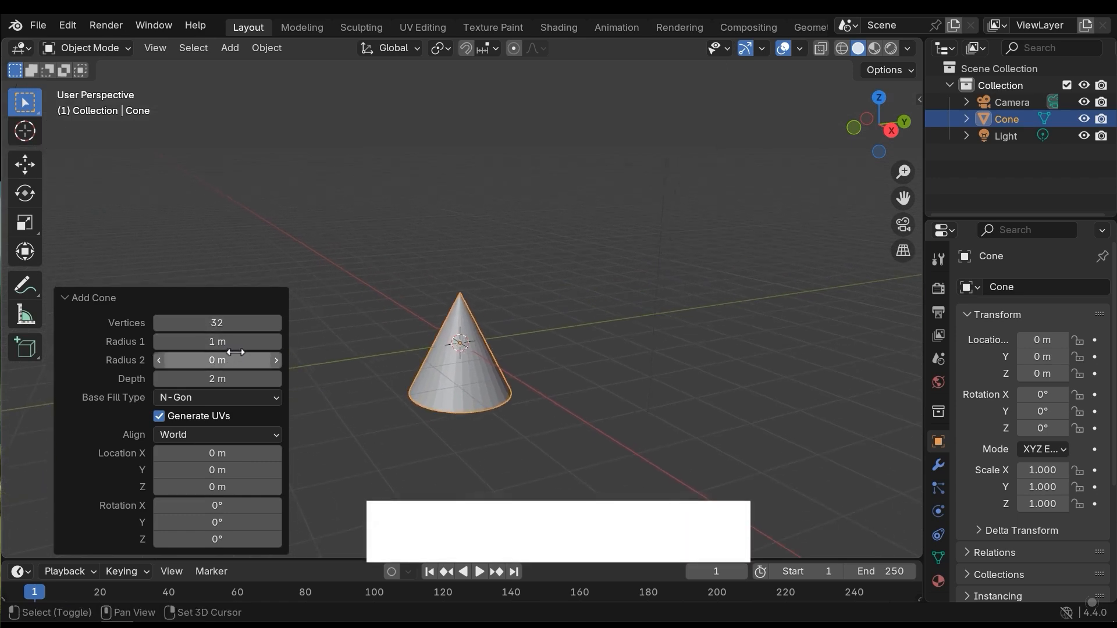
{"action": "middle_click_drag", "start_coordinate": [448, 349], "coordinate": [463, 347]}
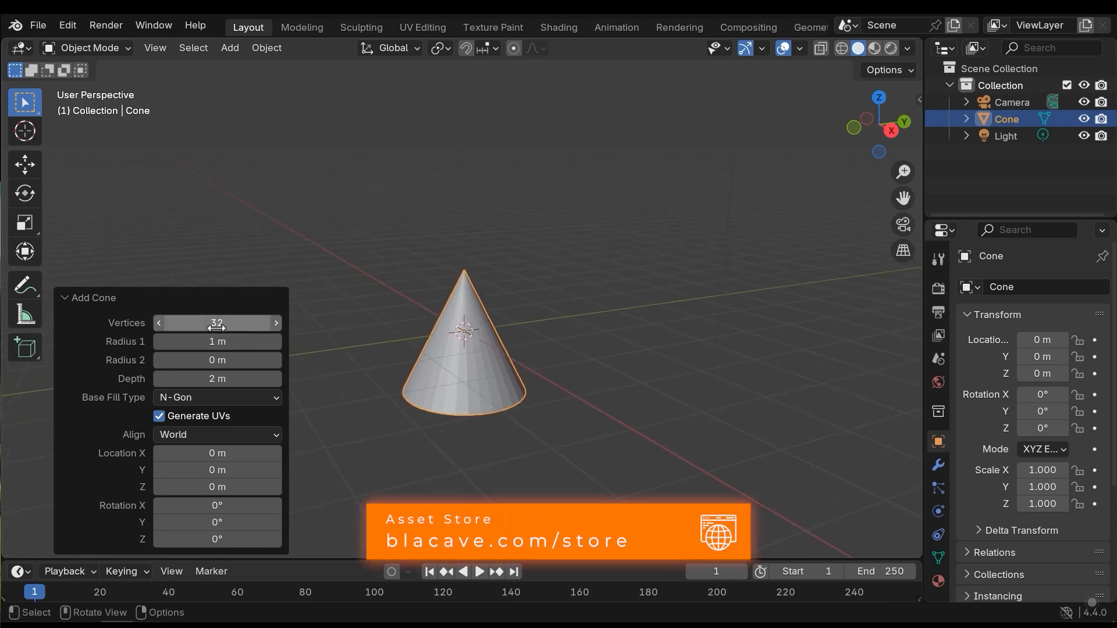
{"action": "left_click_drag", "start_coordinate": [216, 324], "coordinate": [245, 327]}
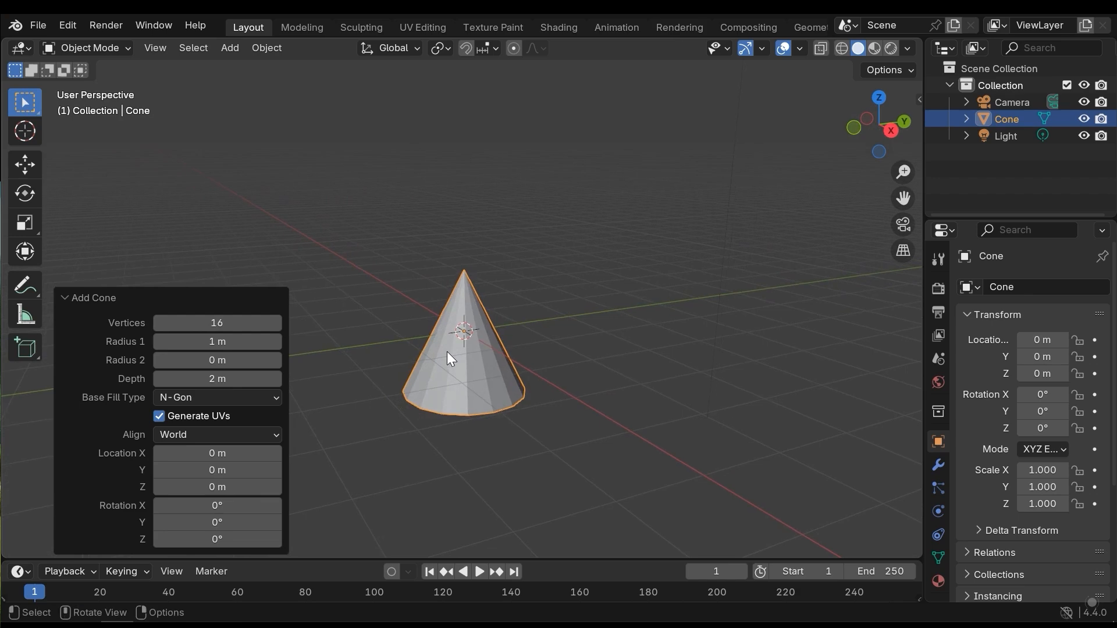
{"action": "mouse_move", "coordinate": [496, 361]}
{"action": "middle_mouse_down"}
{"action": "mouse_move", "coordinate": [476, 374]}
{"action": "mouse_move", "coordinate": [496, 365]}
{"action": "mouse_move", "coordinate": [487, 344]}
{"action": "mouse_move", "coordinate": [488, 363]}
{"action": "mouse_move", "coordinate": [468, 356]}
{"action": "mouse_move", "coordinate": [493, 360]}
{"action": "middle_mouse_up"}
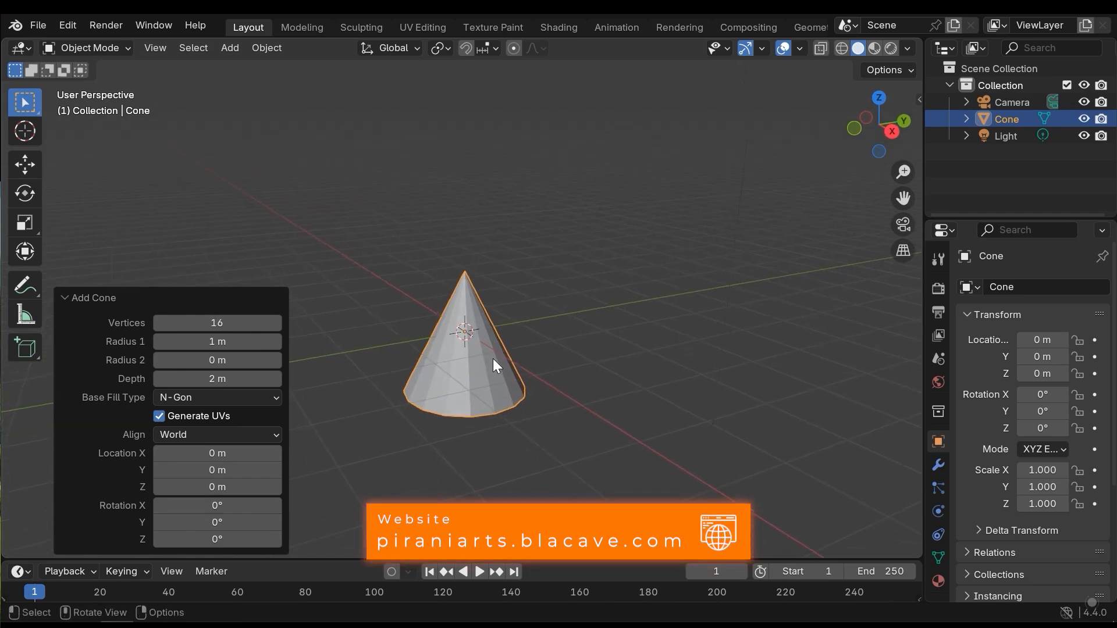
Enter Edit Mode on the cone and select its flat base face in face selection mode
{"action": "left_click", "coordinate": [578, 347]}
{"action": "middle_click_drag", "start_coordinate": [372, 353], "coordinate": [458, 344]}
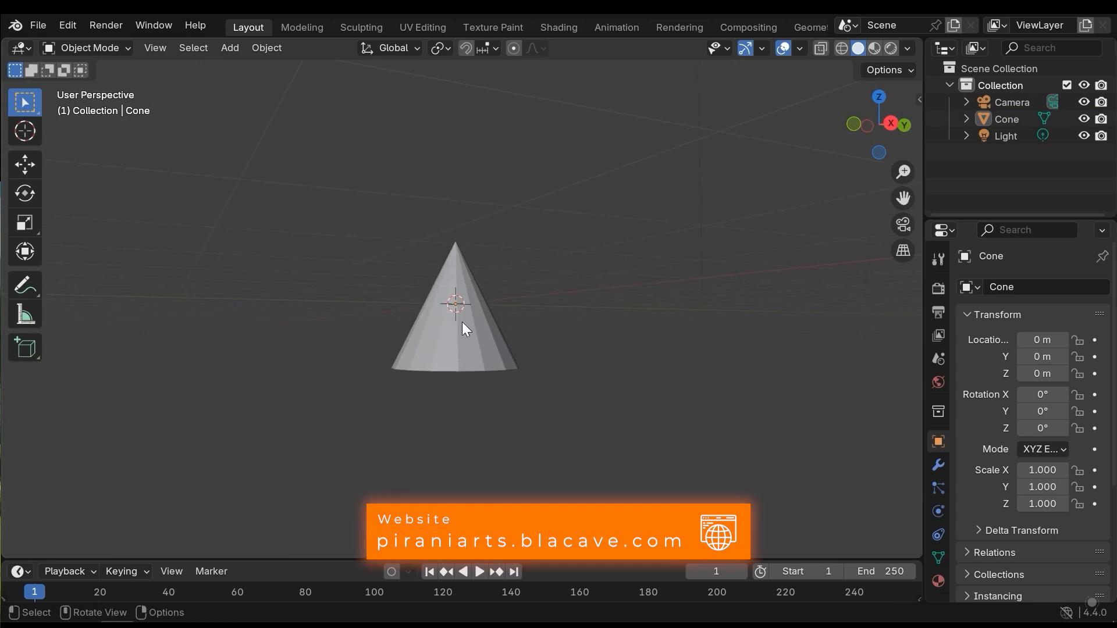
{"action": "left_click", "coordinate": [463, 364]}
{"action": "middle_click_drag", "start_coordinate": [468, 383], "coordinate": [468, 445]}
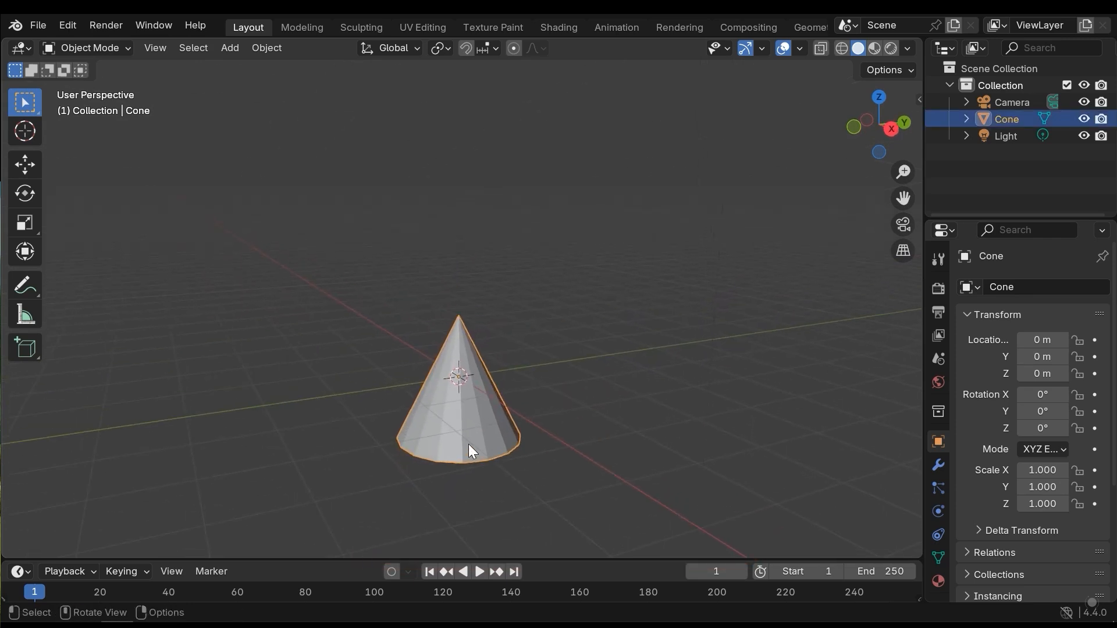
{"action": "key", "text": "Tab"}
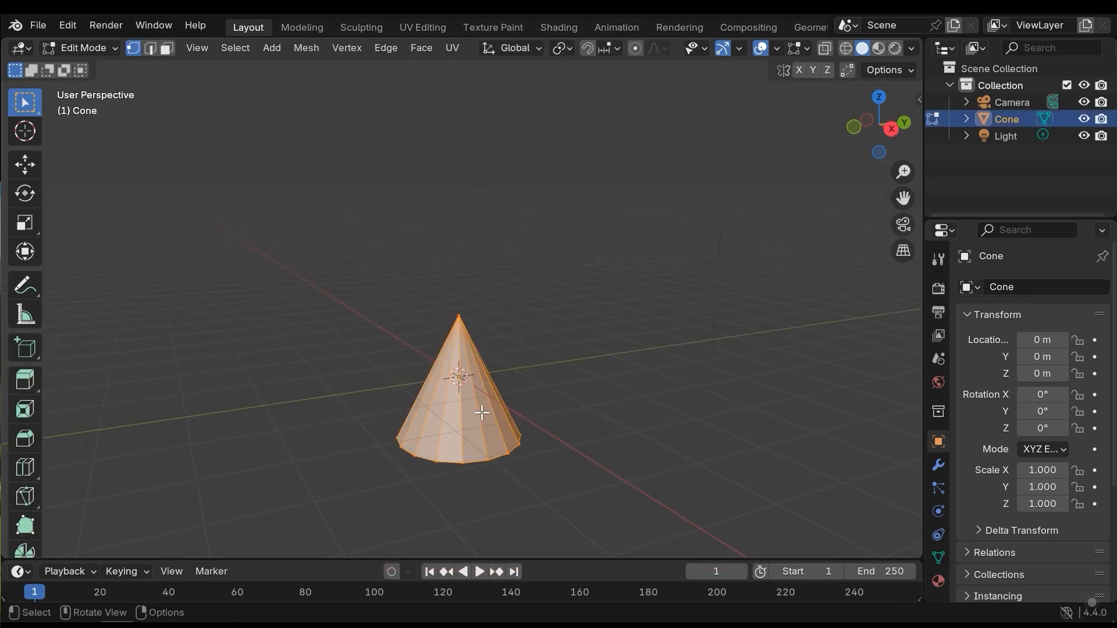
{"action": "middle_click_drag", "start_coordinate": [477, 401], "coordinate": [502, 351]}
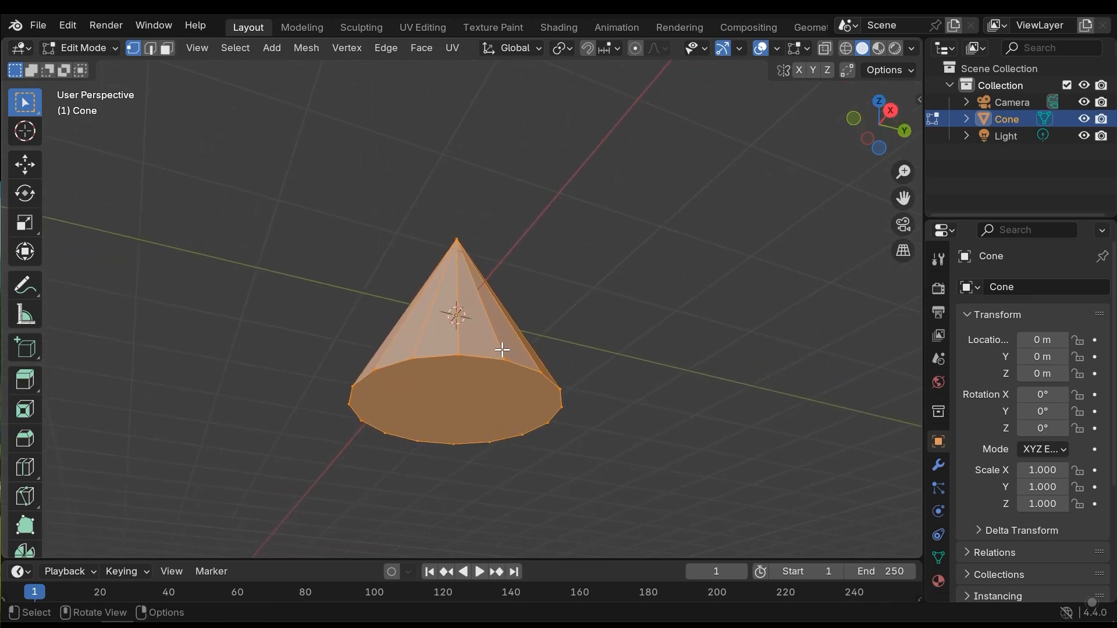
{"action": "left_click", "coordinate": [172, 48]}
{"action": "left_click", "coordinate": [450, 414]}
{"action": "middle_click_drag", "start_coordinate": [566, 351], "coordinate": [517, 396]}
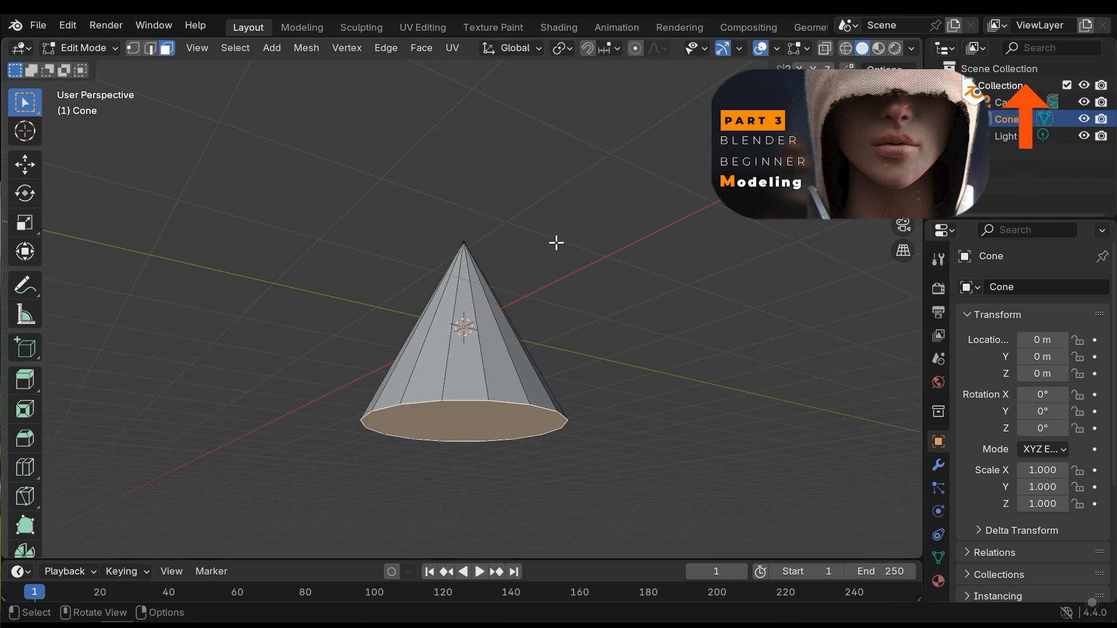
{"action": "middle_click_drag", "start_coordinate": [556, 245], "coordinate": [474, 437]}
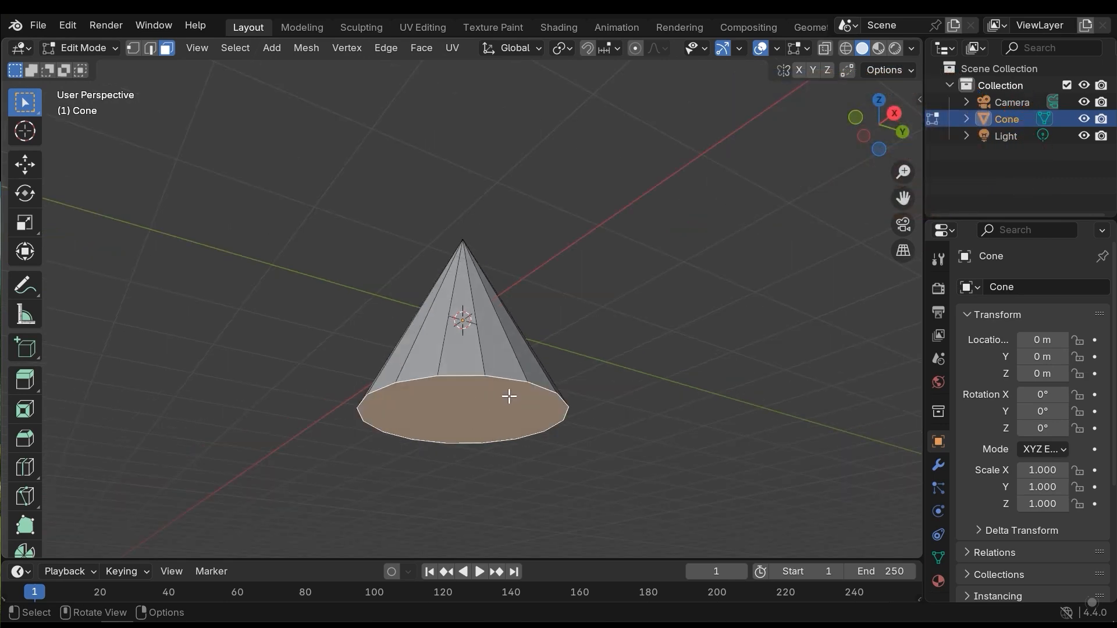
{"action": "middle_click_drag", "start_coordinate": [498, 399], "coordinate": [507, 424]}
Activate the Move tool and raise the cone's base face about 0.8 m along Z
{"action": "key", "text": "shift+space"}
{"action": "key", "text": "i"}
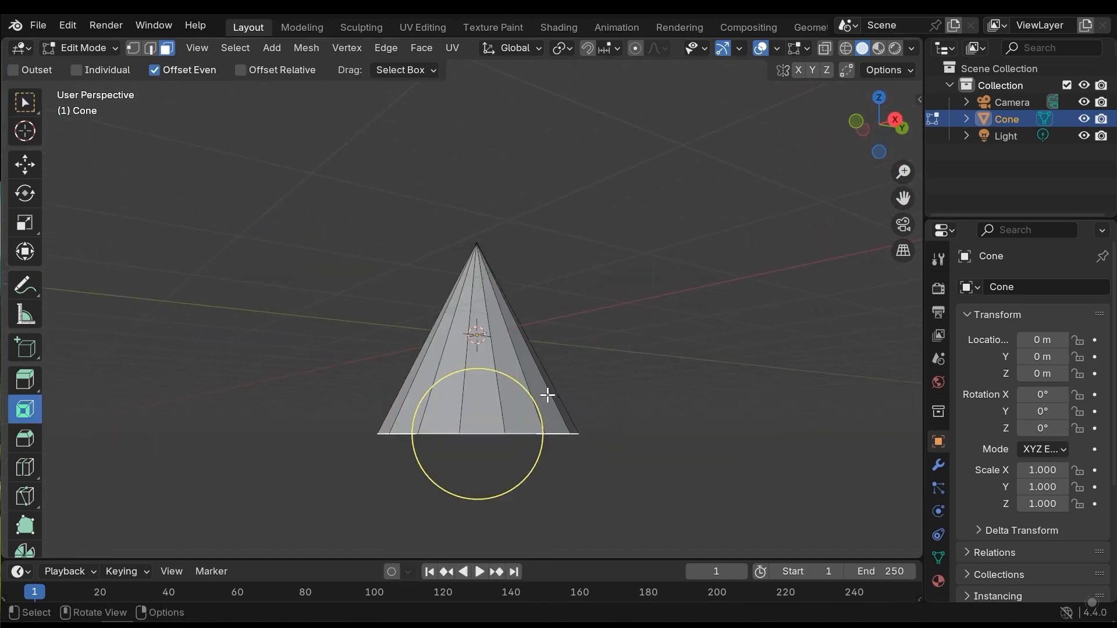
{"action": "key", "text": "shift+space"}
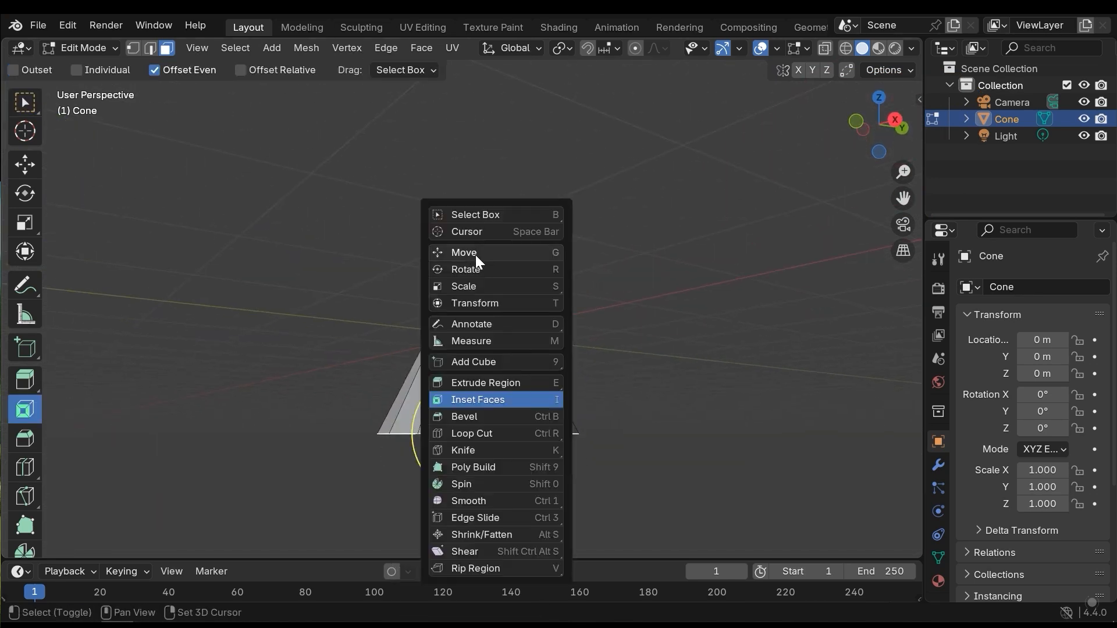
{"action": "left_click", "coordinate": [475, 255]}
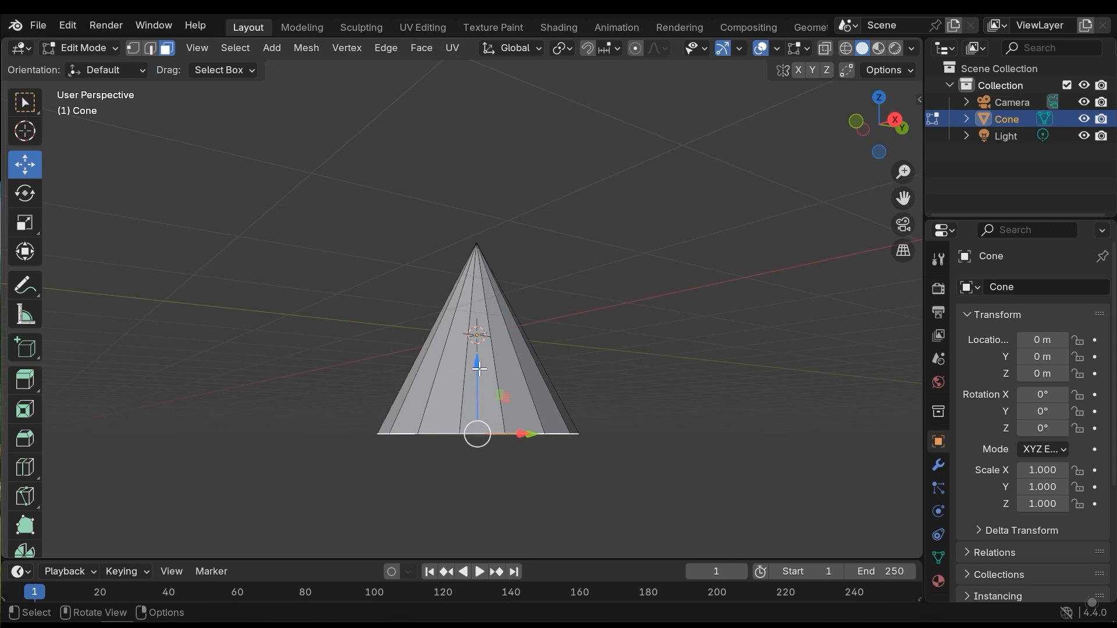
{"action": "left_click_drag", "start_coordinate": [480, 364], "coordinate": [492, 286]}
{"action": "middle_click_drag", "start_coordinate": [502, 341], "coordinate": [467, 352]}
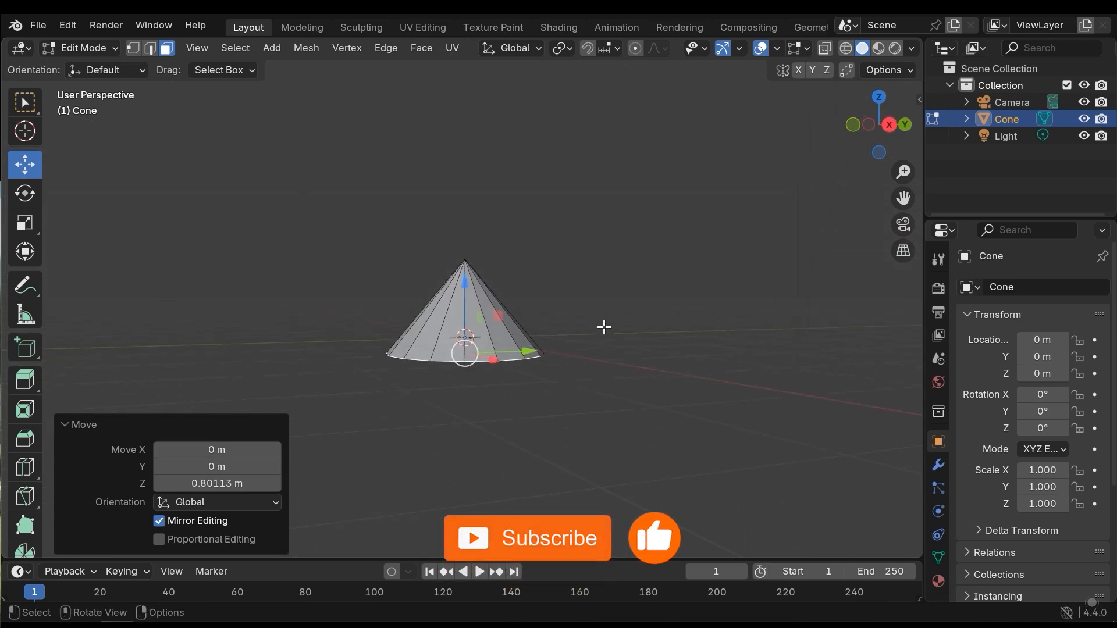
Scale the cone's base face down uniformly to about 0.68
{"action": "key", "text": "s"}
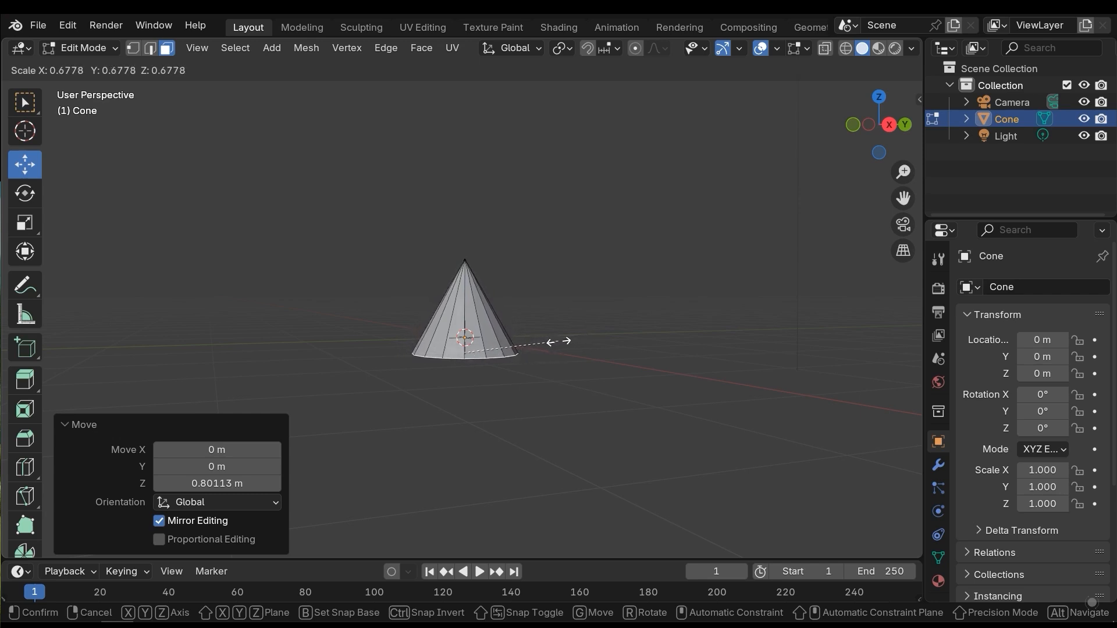
{"action": "left_click", "coordinate": [558, 342]}
{"action": "middle_click_drag", "start_coordinate": [566, 388], "coordinate": [515, 392]}
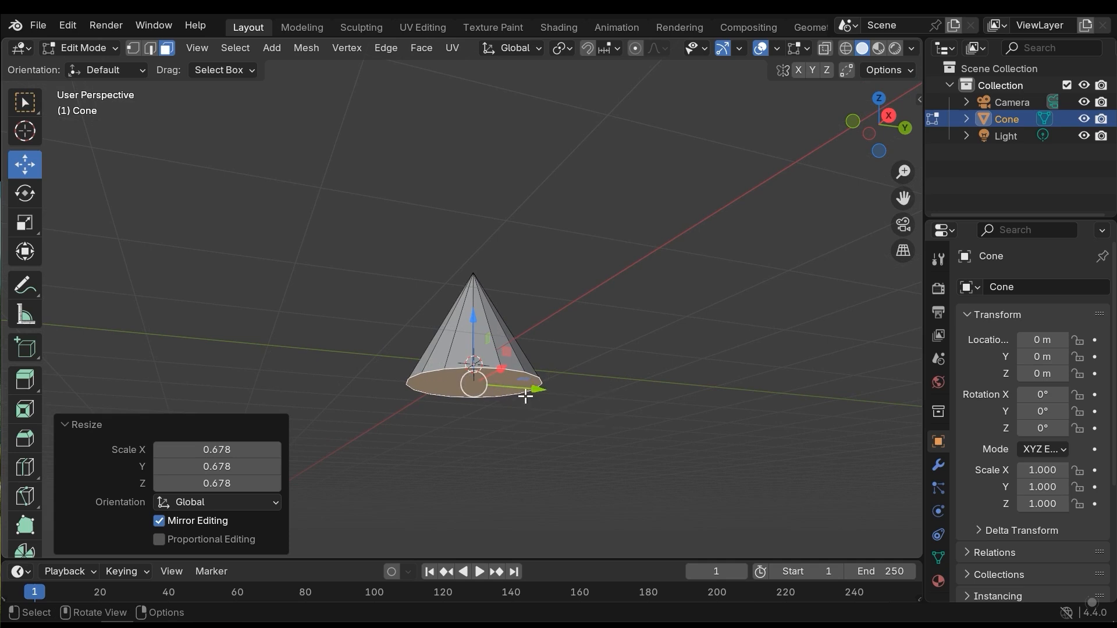
{"action": "middle_click_drag", "start_coordinate": [524, 396], "coordinate": [536, 431]}
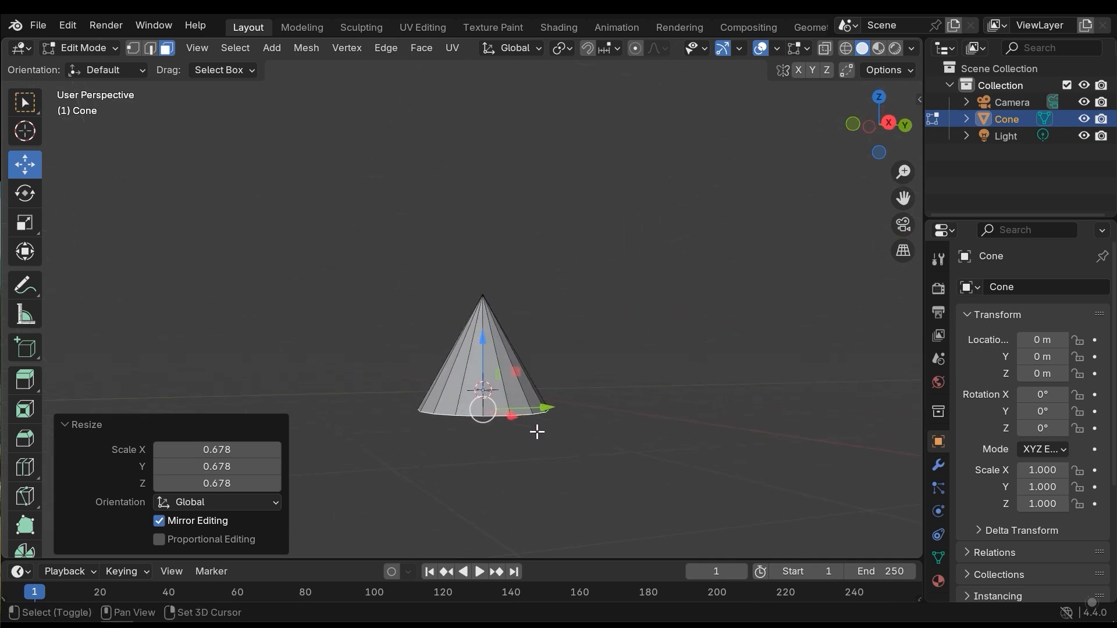
Extrude the base face downward and lower it slightly by about 0.02 m along Z
{"action": "key", "text": "e"}
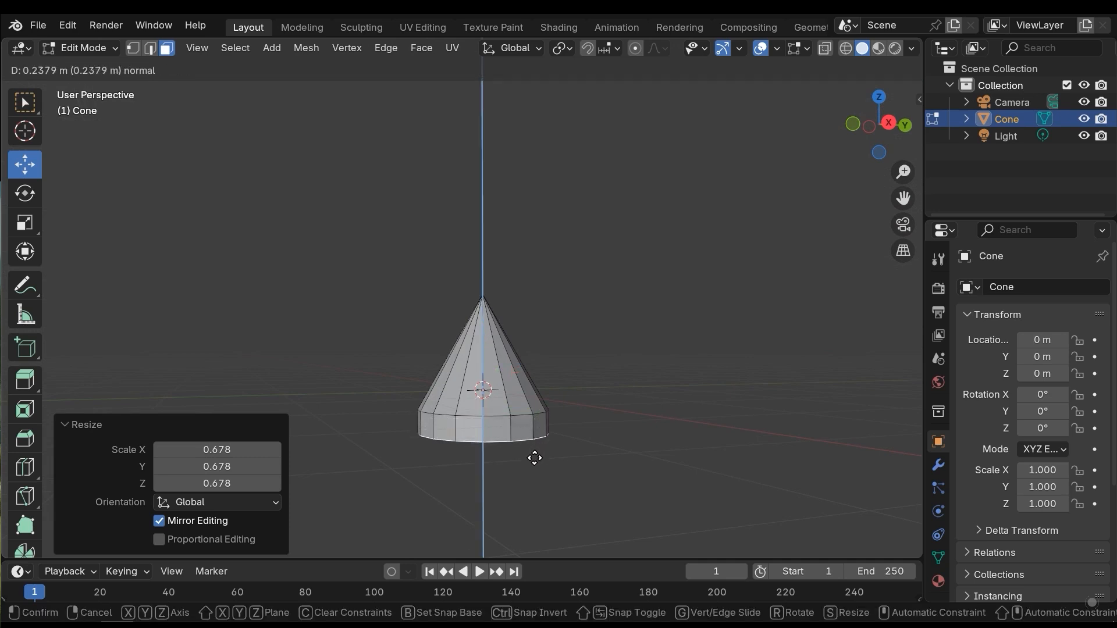
{"action": "left_click", "coordinate": [529, 493]}
{"action": "middle_click_drag", "start_coordinate": [526, 493], "coordinate": [490, 362]}
{"action": "left_click_drag", "start_coordinate": [472, 318], "coordinate": [476, 327]}
Scale the extruded base face up to about 1.84 and lower it about 0.13 m along Z
{"action": "key", "text": "s"}
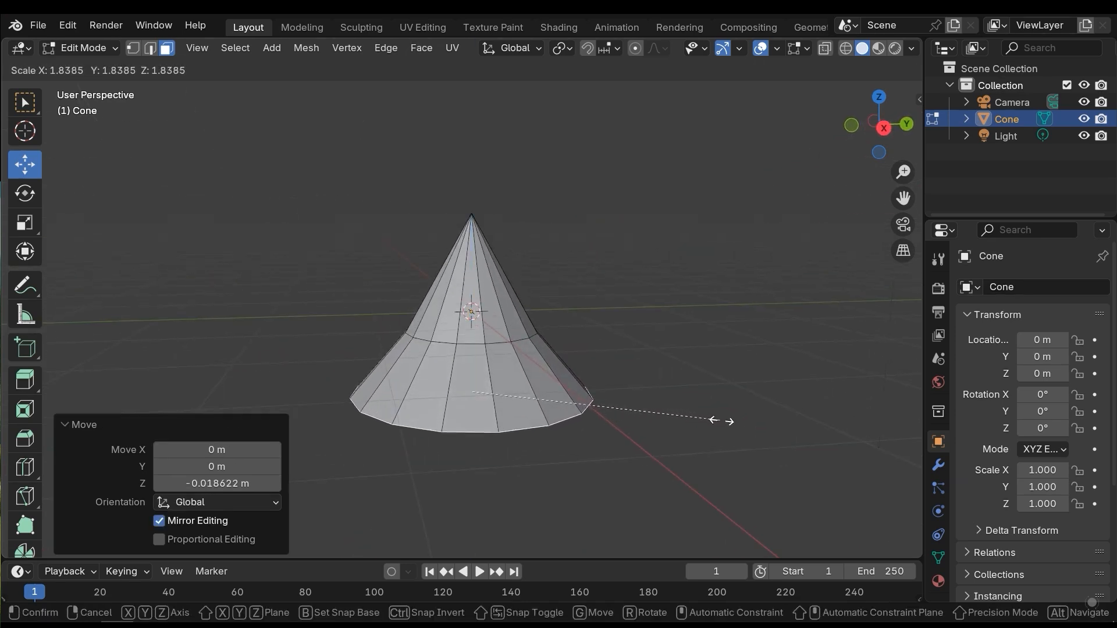
{"action": "left_click", "coordinate": [727, 420]}
{"action": "left_click_drag", "start_coordinate": [472, 333], "coordinate": [474, 349]}
{"action": "middle_click_drag", "start_coordinate": [499, 396], "coordinate": [561, 292]}
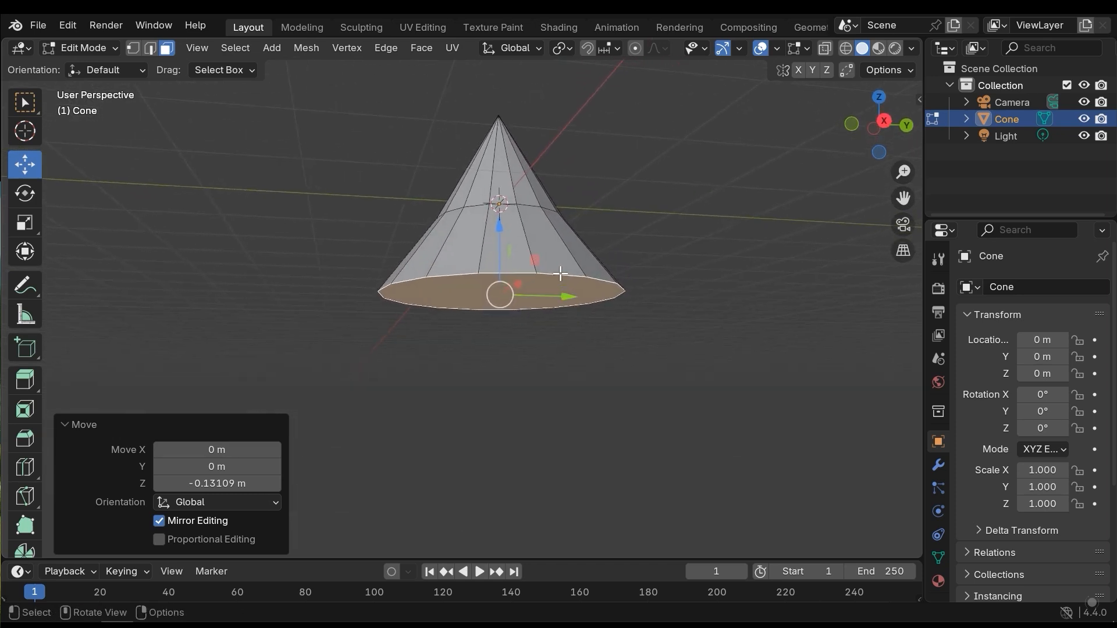
Extrude the base face downward again by about 1 m and scale it outward to widen the lower tier
{"action": "key", "text": "e"}
{"action": "left_click", "coordinate": [549, 370]}
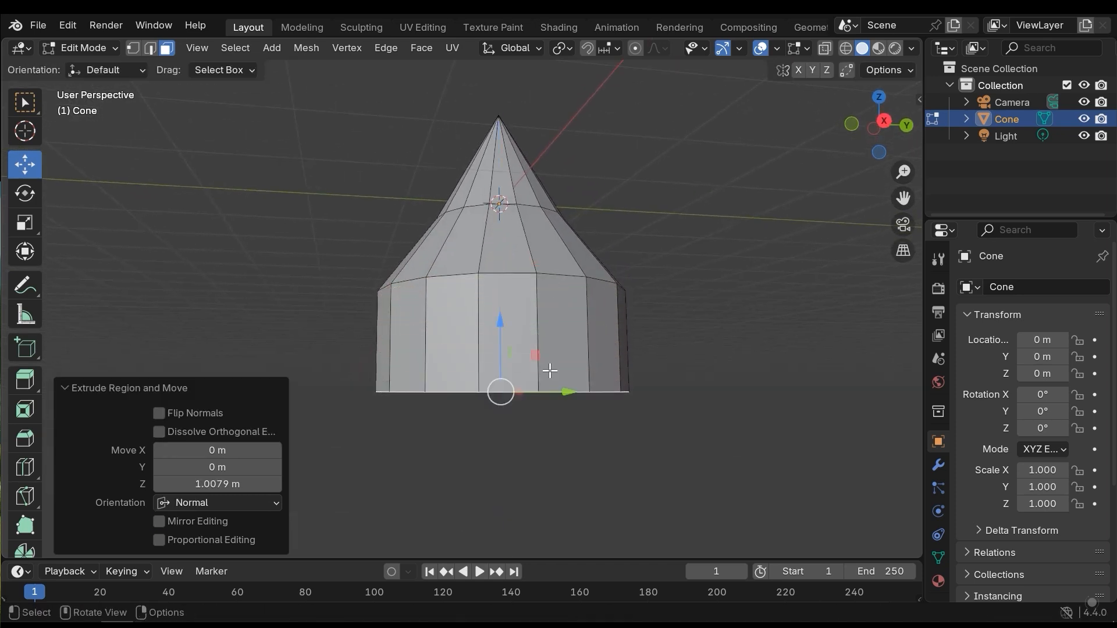
{"action": "middle_click_drag", "start_coordinate": [687, 358], "coordinate": [671, 385]}
{"action": "key", "text": "s"}
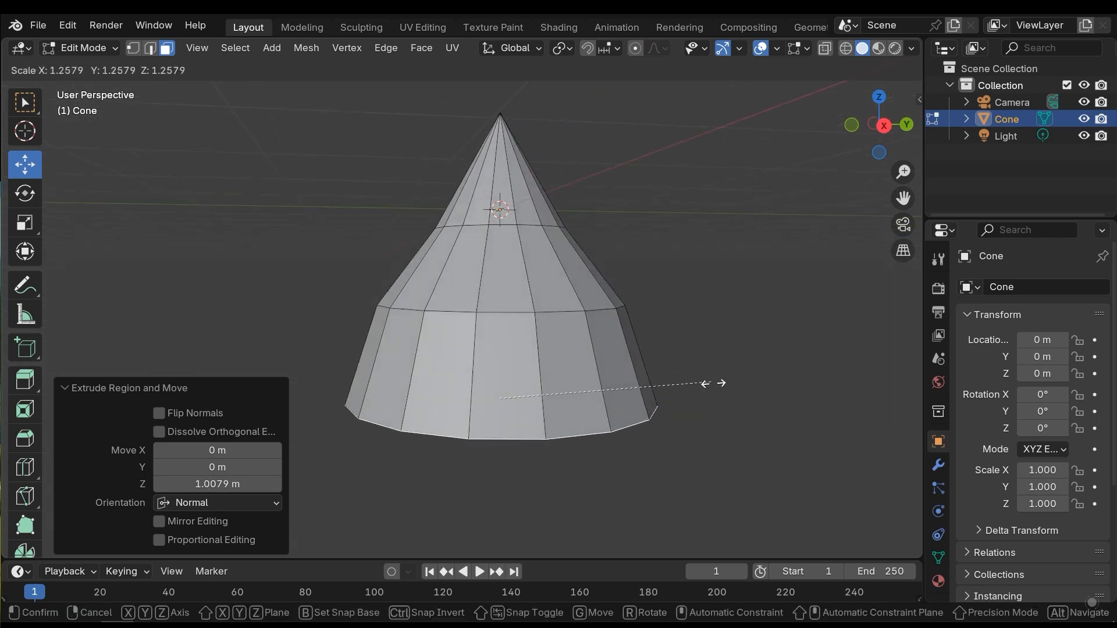
{"action": "left_click", "coordinate": [789, 368]}
{"action": "scroll", "coordinate": [545, 318], "scroll_direction": "down", "scroll_amount": 2}
{"action": "middle_click_drag", "start_coordinate": [454, 349], "coordinate": [544, 362]}
{"action": "middle_click_drag", "start_coordinate": [533, 320], "coordinate": [506, 339]}
Return to Object Mode and duplicate the flared cone, placing the copy about 0.97 m higher
{"action": "key", "text": "Tab"}
{"action": "middle_click_drag", "start_coordinate": [585, 245], "coordinate": [460, 399]}
{"action": "left_click", "coordinate": [484, 374]}
{"action": "key", "text": "shift+d"}
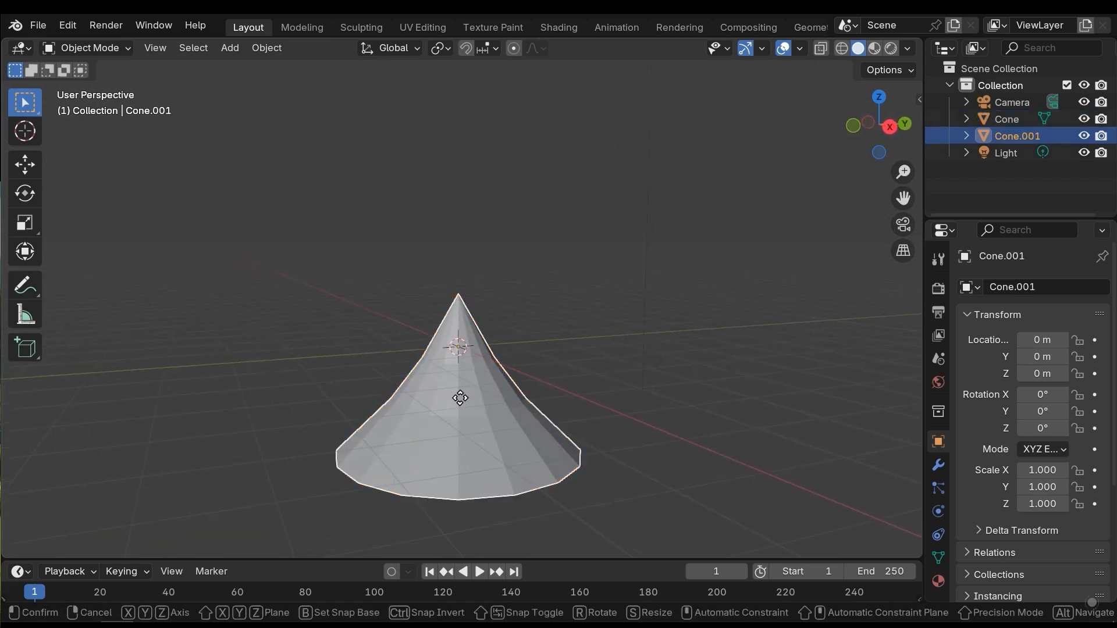
{"action": "left_click", "coordinate": [465, 346]}
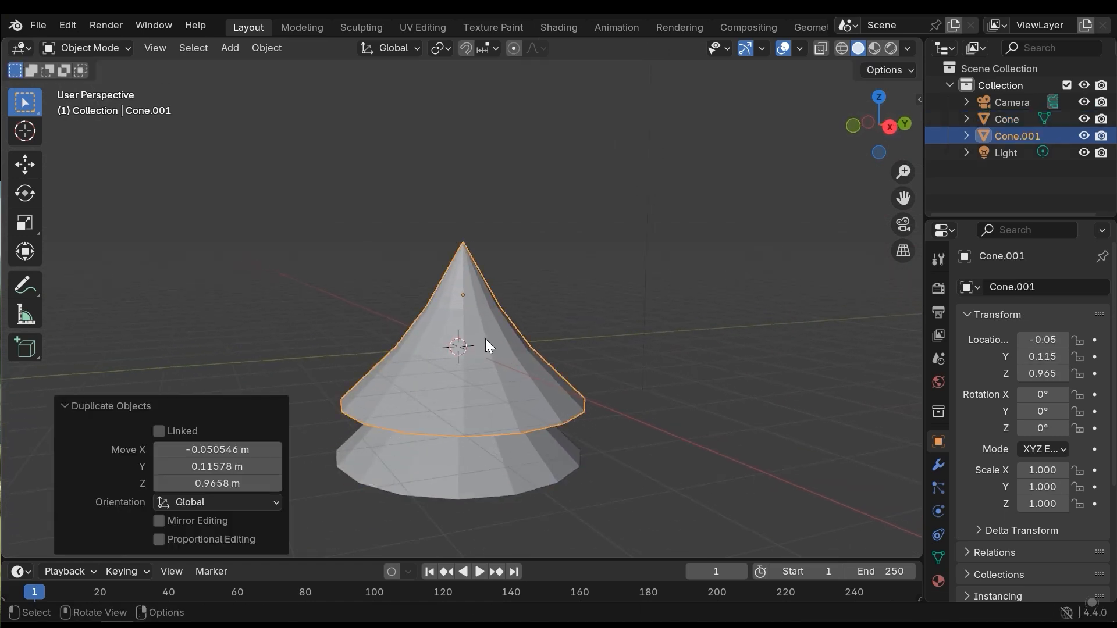
Duplicate the upper cone, place the copy about 0.95 m higher as a third tier, and deselect everything
{"action": "key", "text": "shift+d"}
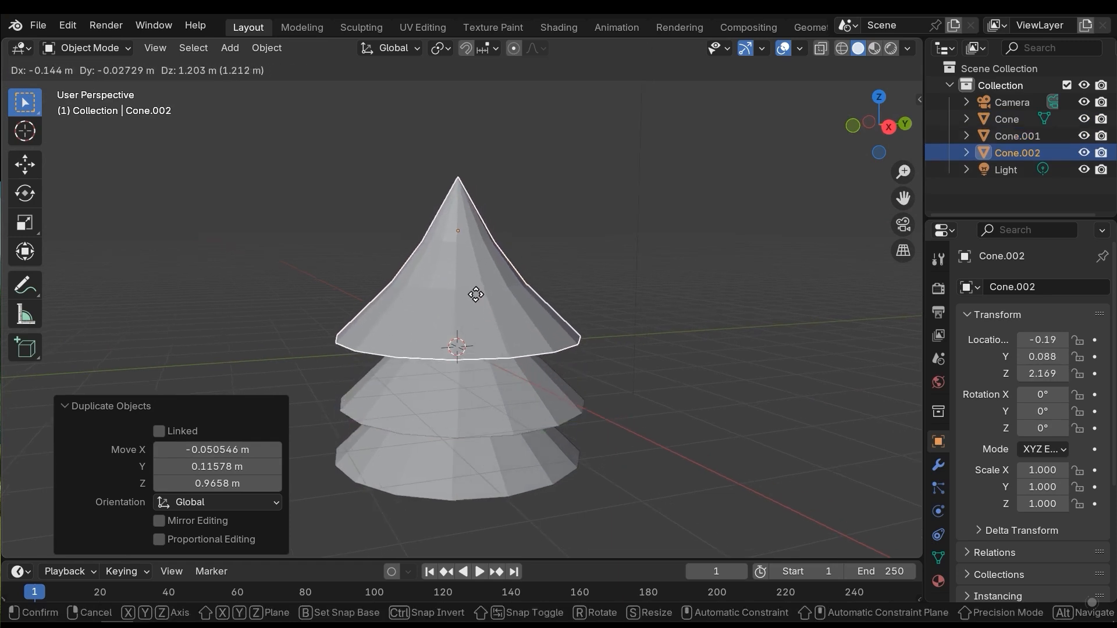
{"action": "left_click", "coordinate": [474, 309]}
{"action": "key", "text": "alt+a"}
{"action": "middle_click_drag", "start_coordinate": [532, 323], "coordinate": [507, 385]}
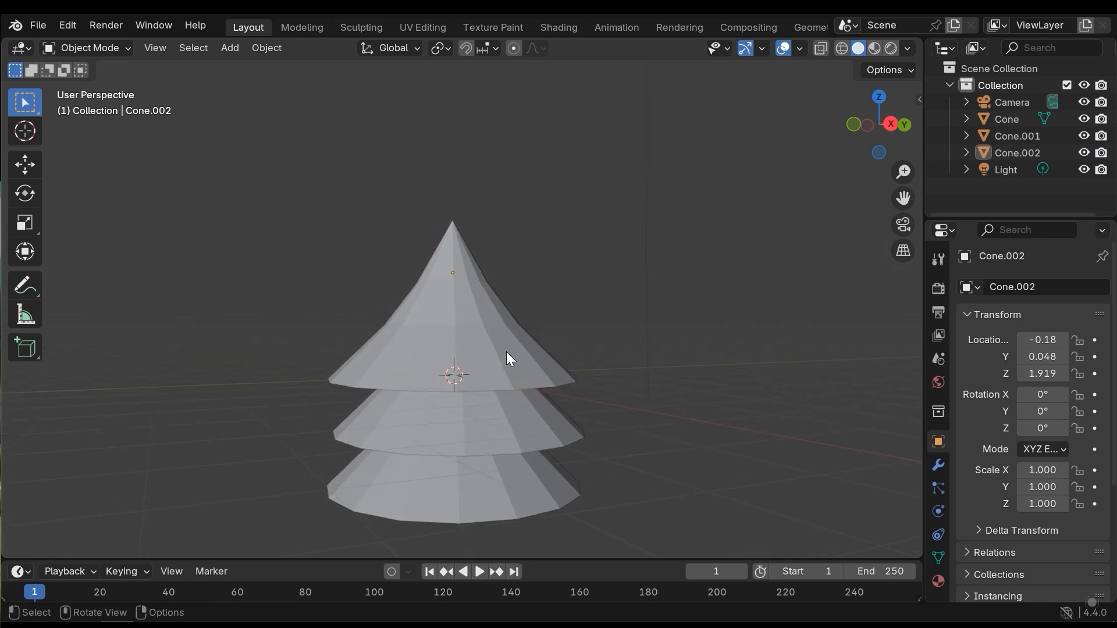
Delete the two duplicated upper cones and select the remaining original cone
{"action": "left_click", "coordinate": [477, 358]}
{"action": "key", "text": "Delete"}
{"action": "left_click", "coordinate": [481, 444]}
{"action": "key", "text": "Delete"}
{"action": "left_click", "coordinate": [481, 456]}
{"action": "middle_click_drag", "start_coordinate": [506, 416], "coordinate": [525, 368]}
{"action": "middle_click_drag", "start_coordinate": [492, 423], "coordinate": [502, 396]}
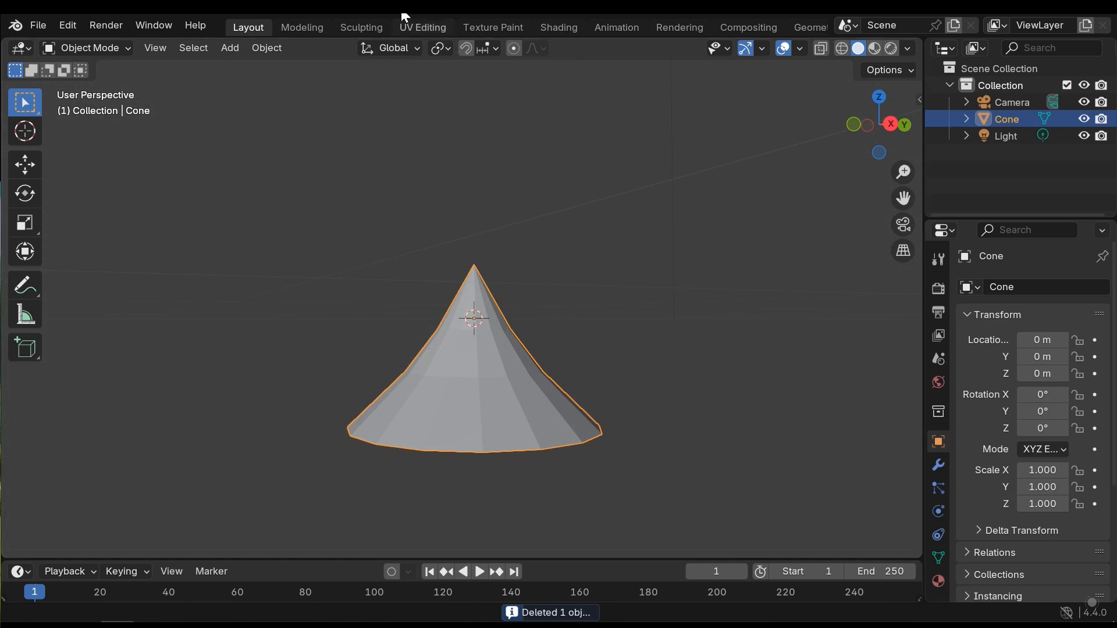
Switch to the UV Editing workspace and deselect all of the cone's faces
{"action": "left_click", "coordinate": [423, 28]}
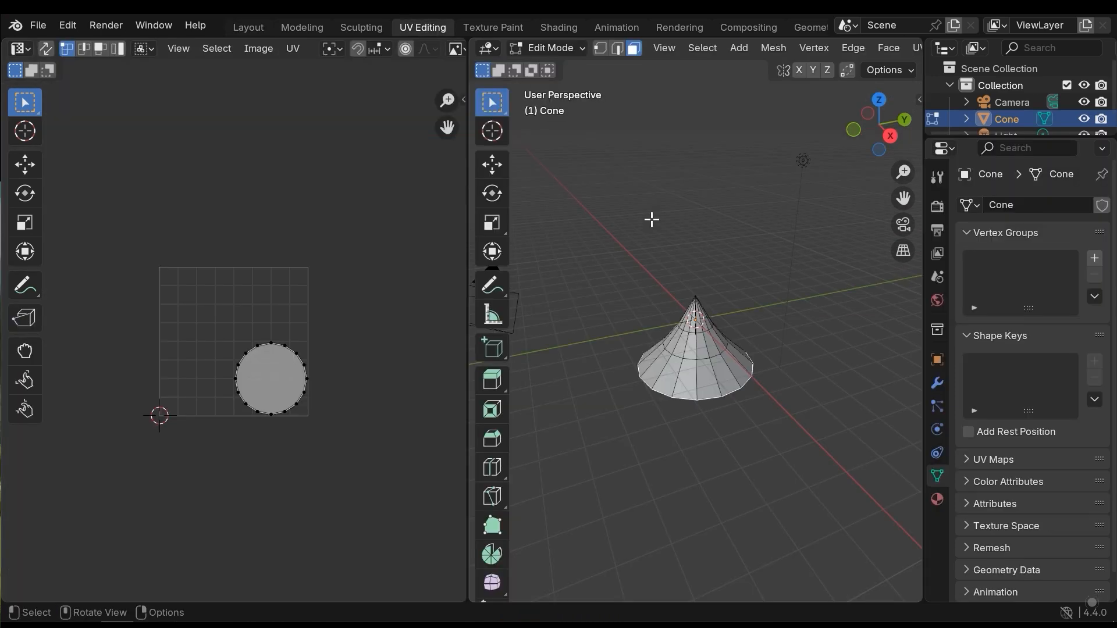
{"action": "middle_click_drag", "start_coordinate": [730, 240], "coordinate": [700, 338]}
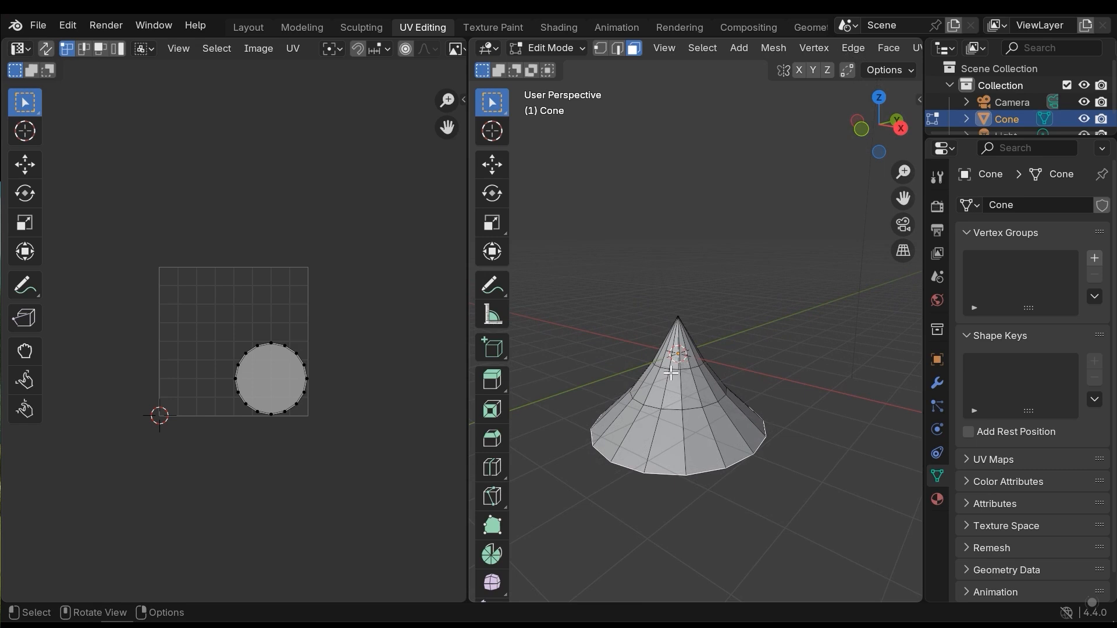
{"action": "middle_click_drag", "start_coordinate": [702, 382], "coordinate": [738, 374]}
{"action": "left_click", "coordinate": [767, 314]}
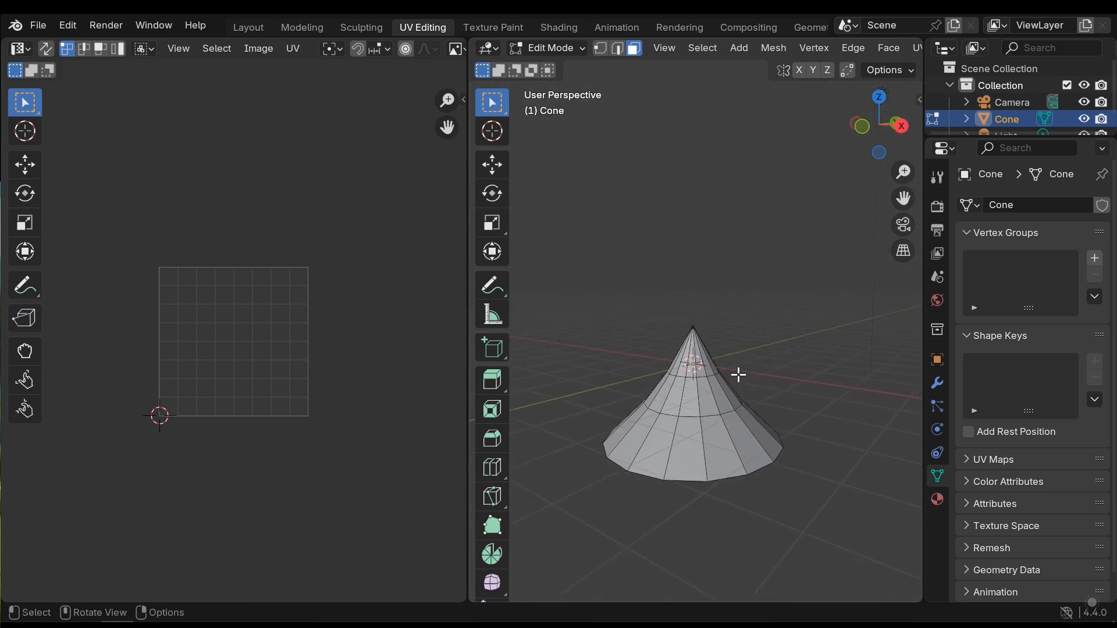
{"action": "scroll", "coordinate": [733, 374], "scroll_direction": "down", "scroll_amount": 2}
{"action": "middle_click_drag", "start_coordinate": [732, 371], "coordinate": [728, 408]}
{"action": "middle_click_drag", "start_coordinate": [729, 409], "coordinate": [727, 397]}
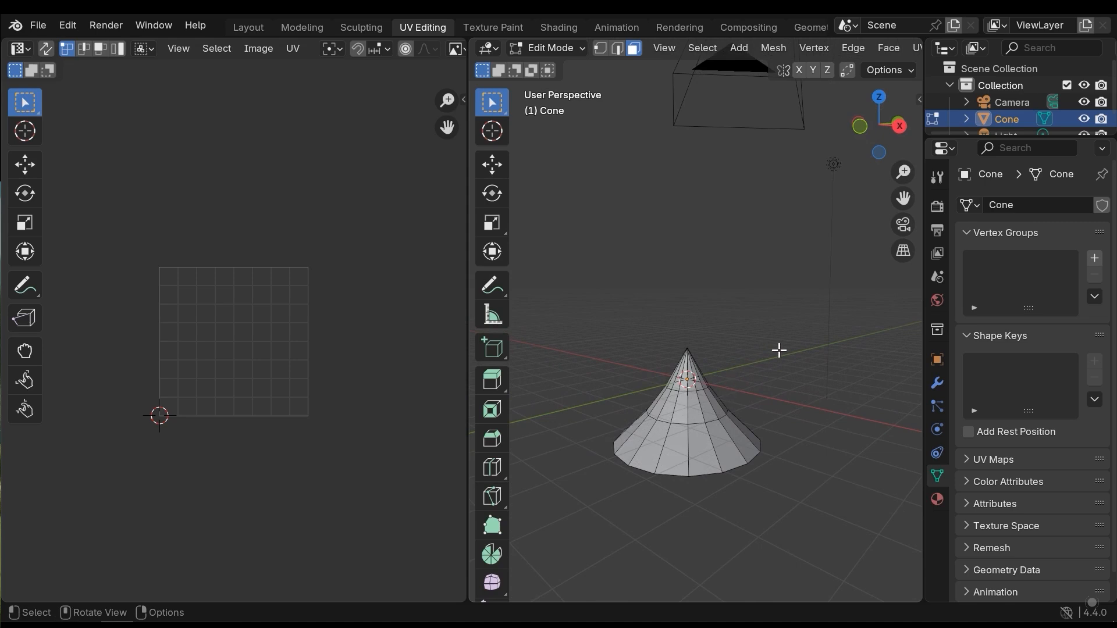
{"action": "mouse_move", "coordinate": [735, 374]}
{"action": "middle_mouse_down", "text": "shift"}
{"action": "mouse_move", "coordinate": [751, 401]}
{"action": "mouse_move", "coordinate": [735, 378]}
{"action": "middle_mouse_up", "text": "shift"}
{"action": "middle_click_drag", "start_coordinate": [795, 299], "coordinate": [747, 310]}
Select the whole cone and unwrap it with Smart UV Project using a 66° angle limit and zero island margin
{"action": "key", "text": "a"}
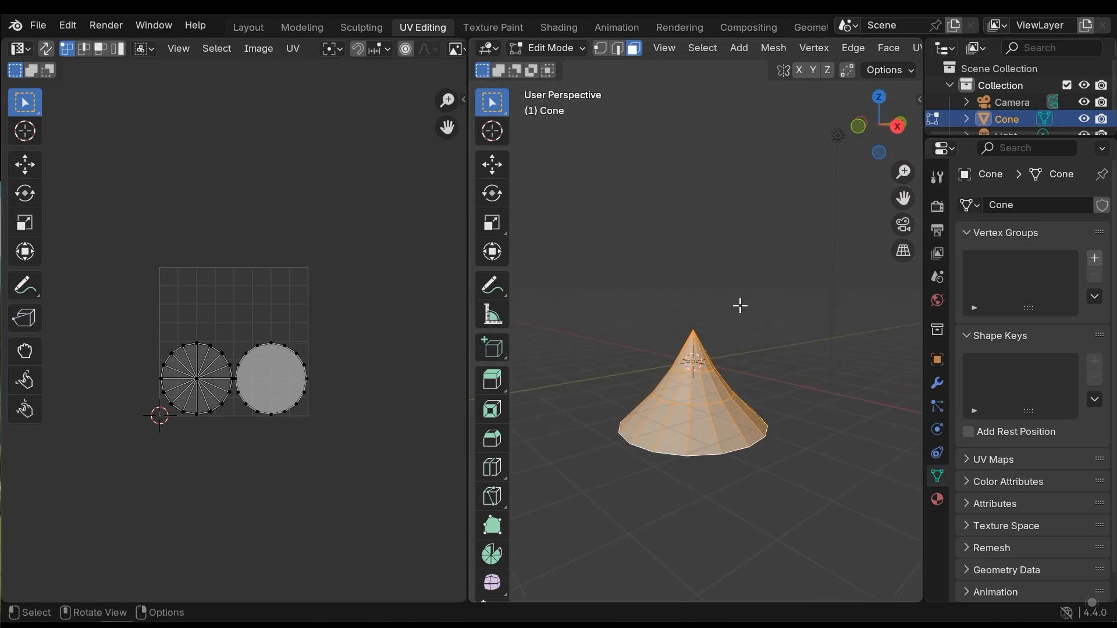
{"action": "key", "text": "a"}
{"action": "key", "text": "u"}
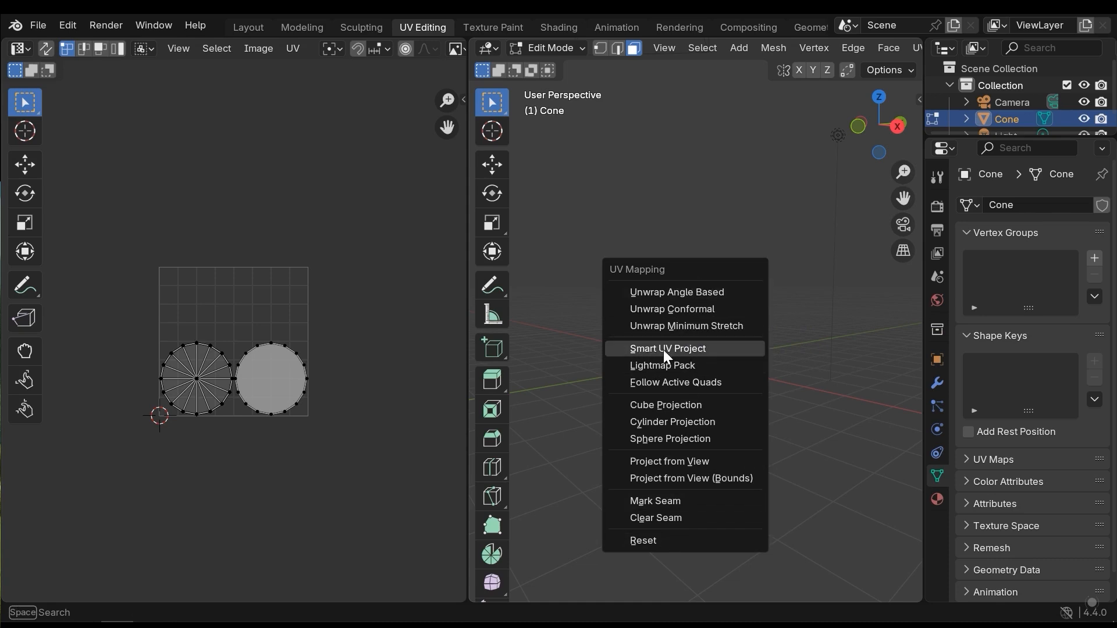
{"action": "left_click", "coordinate": [697, 349]}
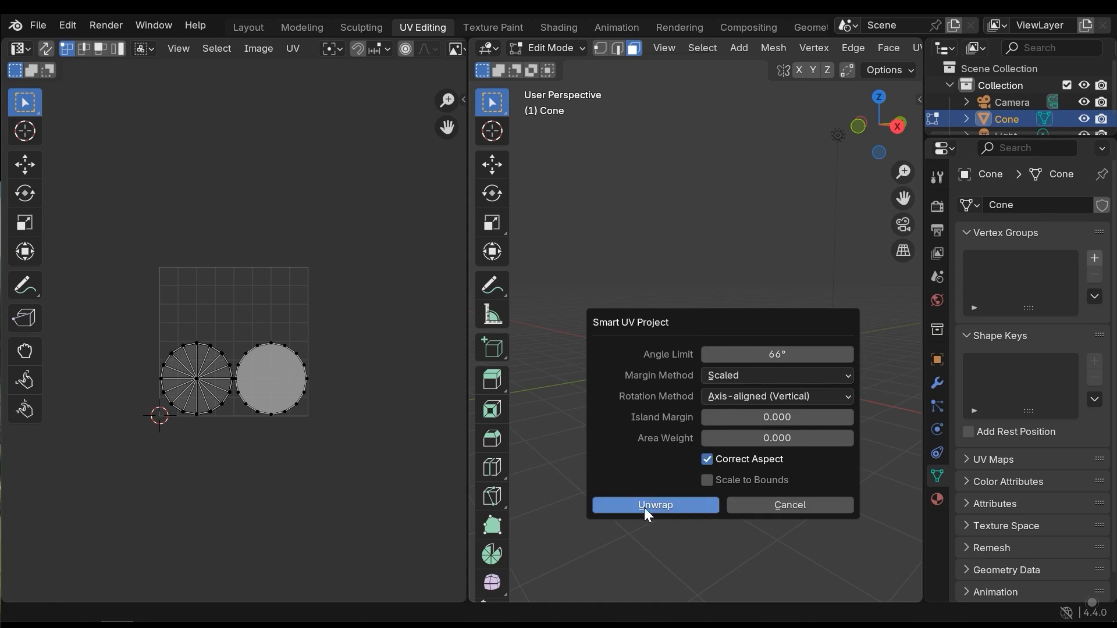
{"action": "left_click", "coordinate": [673, 505]}
{"action": "scroll", "coordinate": [267, 342], "scroll_direction": "up", "scroll_amount": 3}
{"action": "scroll", "coordinate": [274, 347], "scroll_direction": "down", "scroll_amount": 1}
{"action": "middle_click_drag", "start_coordinate": [274, 346], "coordinate": [281, 369]}
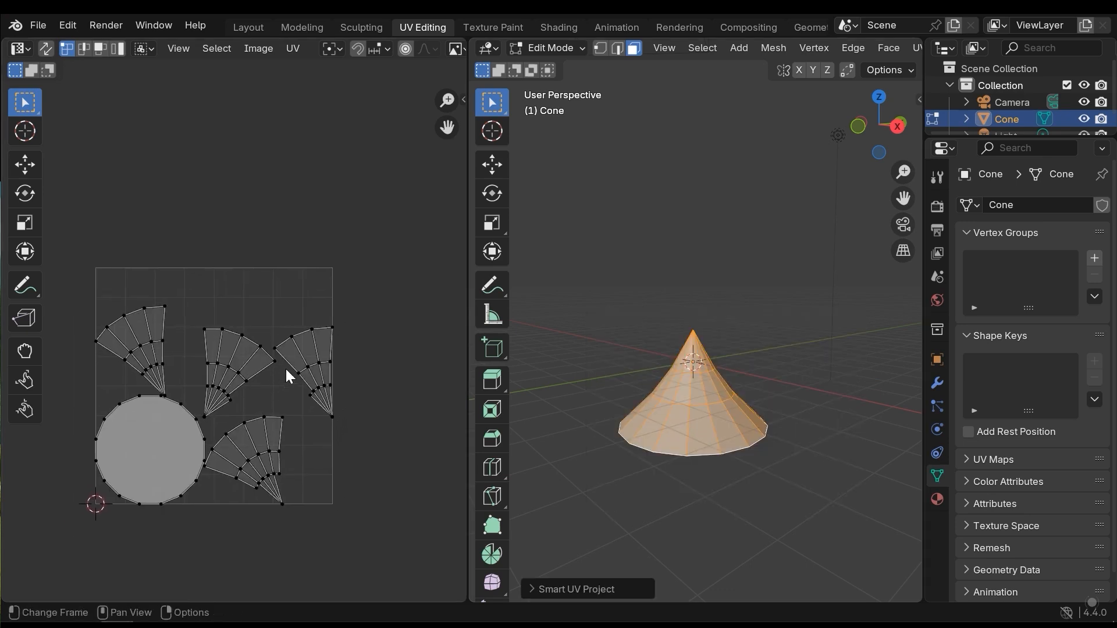
{"action": "middle_click_drag", "start_coordinate": [377, 321], "coordinate": [389, 319]}
{"action": "left_click_drag", "start_coordinate": [423, 261], "coordinate": [127, 516]}
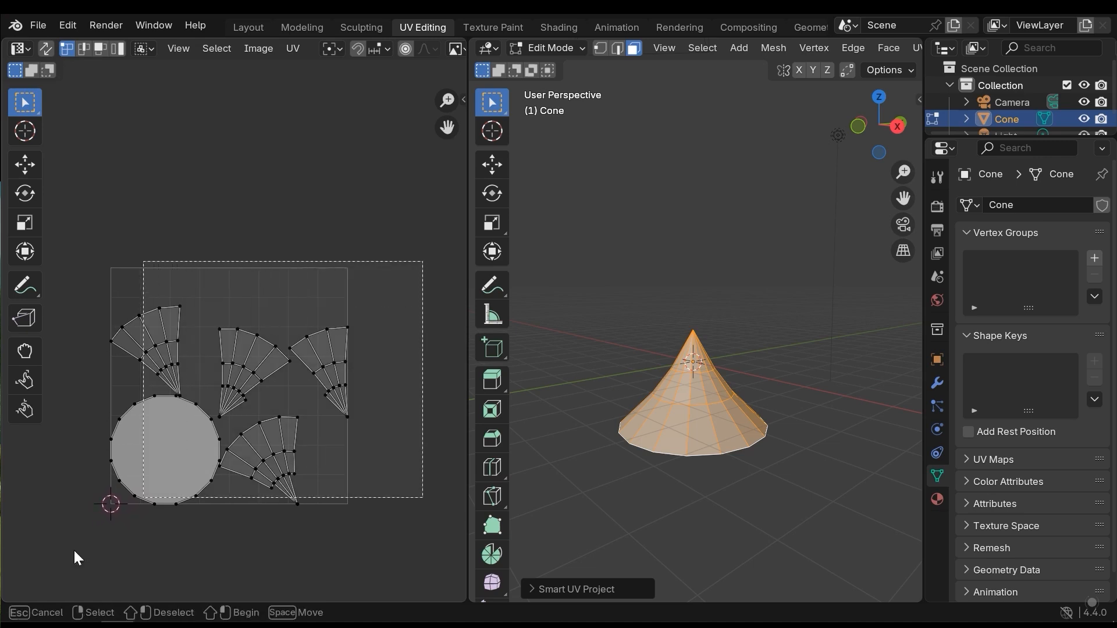
{"action": "left_click_drag", "start_coordinate": [127, 516], "coordinate": [50, 581]}
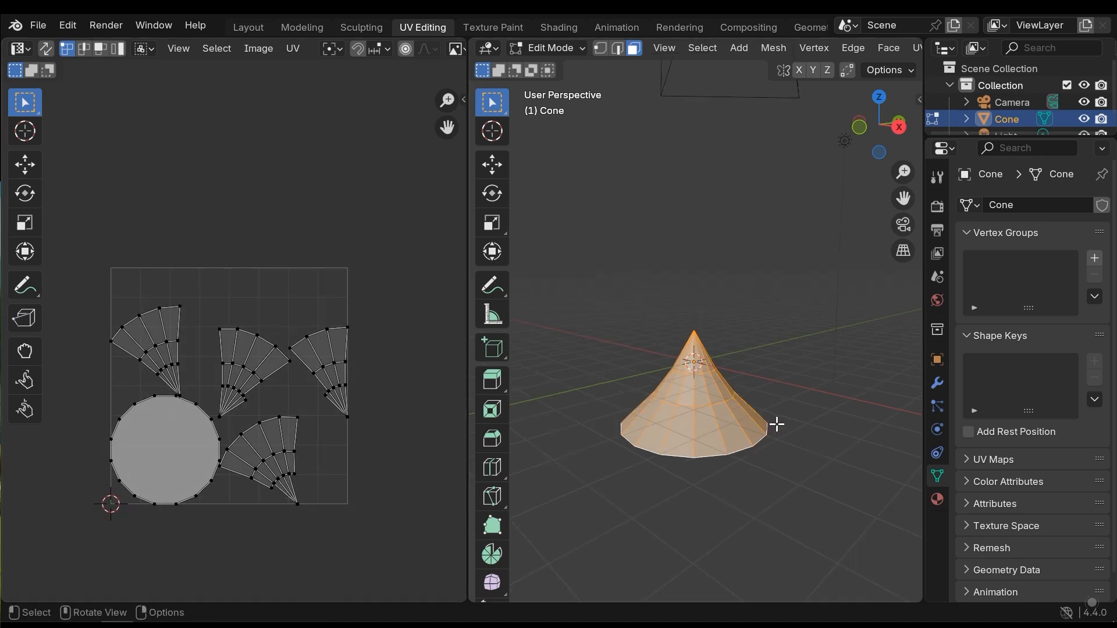
Undo the Smart UV Project unwrap and the selection of the cone's faces
{"action": "middle_click_drag", "start_coordinate": [774, 425], "coordinate": [747, 452]}
{"action": "key", "text": "ctrl+z"}
{"action": "key", "text": "ctrl+z"}
{"action": "key", "text": "ctrl+z"}
{"action": "middle_click_drag", "start_coordinate": [743, 411], "coordinate": [736, 327]}
{"action": "middle_click_drag", "start_coordinate": [762, 530], "coordinate": [605, 232]}
{"action": "middle_click_drag", "start_coordinate": [680, 452], "coordinate": [725, 495]}
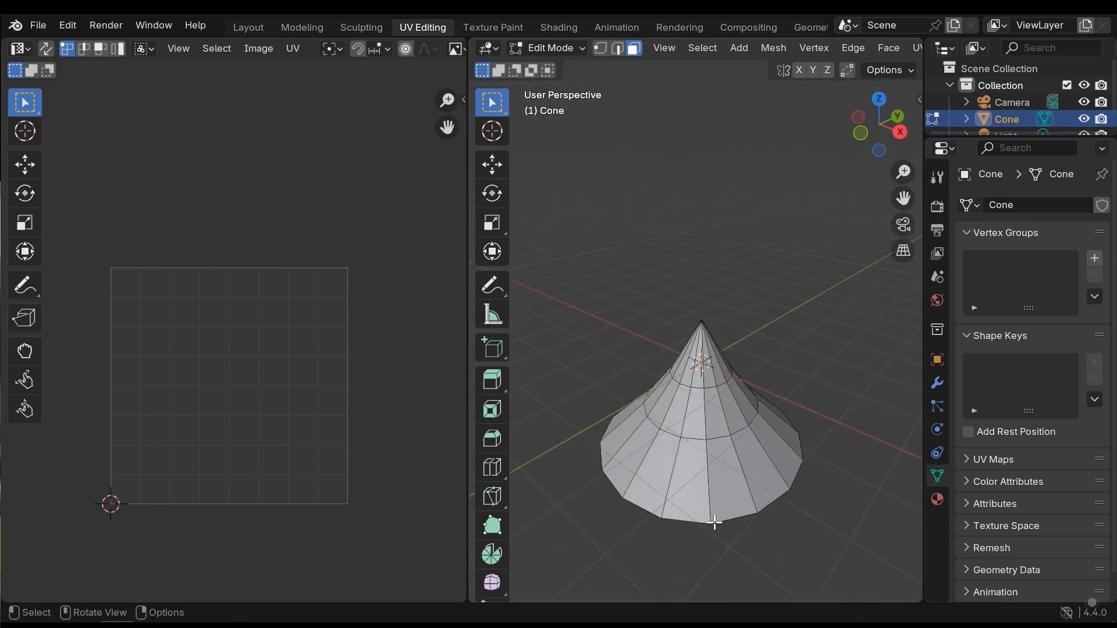
Mark the edge loop around the cone's base as a seam in edge select mode and clear the selection
{"action": "middle_click_drag", "start_coordinate": [717, 419], "coordinate": [725, 376]}
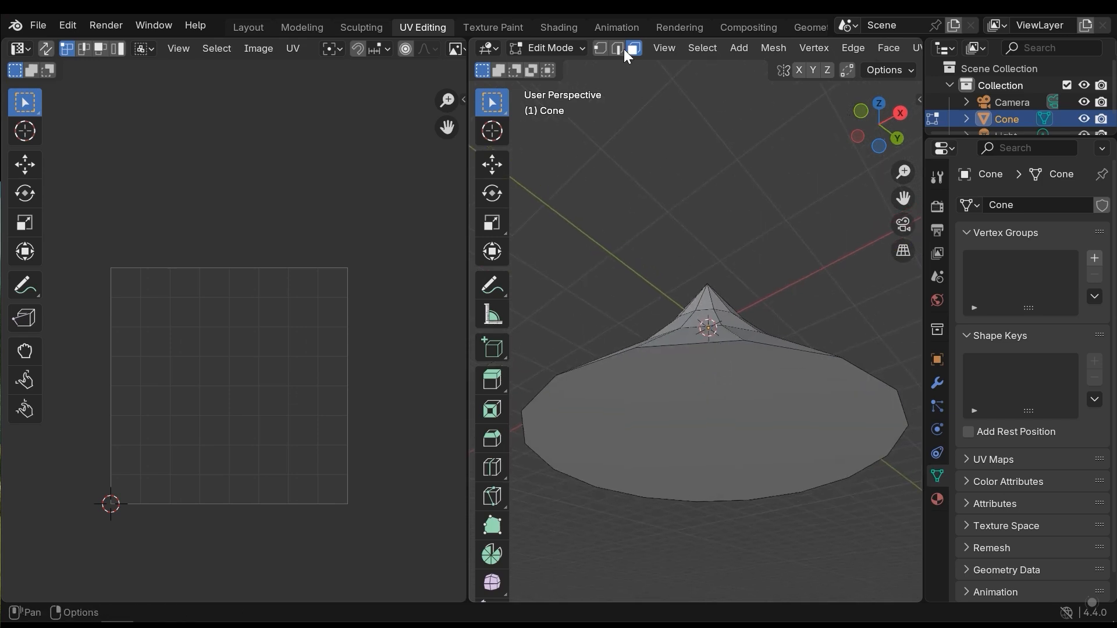
{"action": "key", "text": "2"}
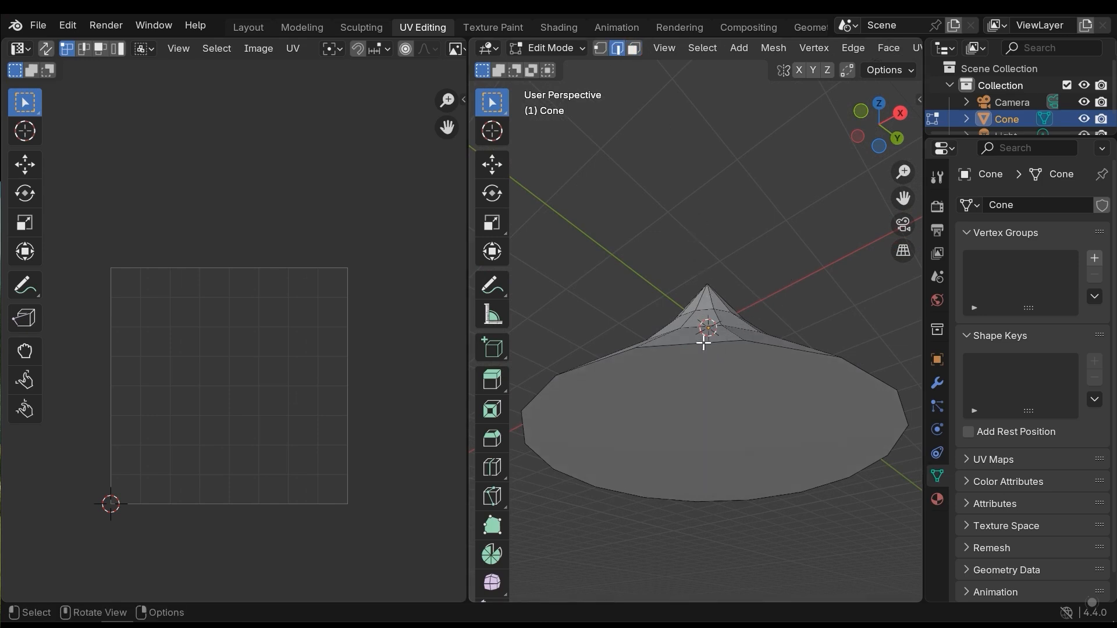
{"action": "left_click", "coordinate": [689, 344], "text": "alt"}
{"action": "middle_click_drag", "start_coordinate": [766, 412], "coordinate": [779, 379]}
{"action": "middle_click_drag", "start_coordinate": [631, 446], "coordinate": [739, 356]}
{"action": "key", "text": "ctrl+e"}
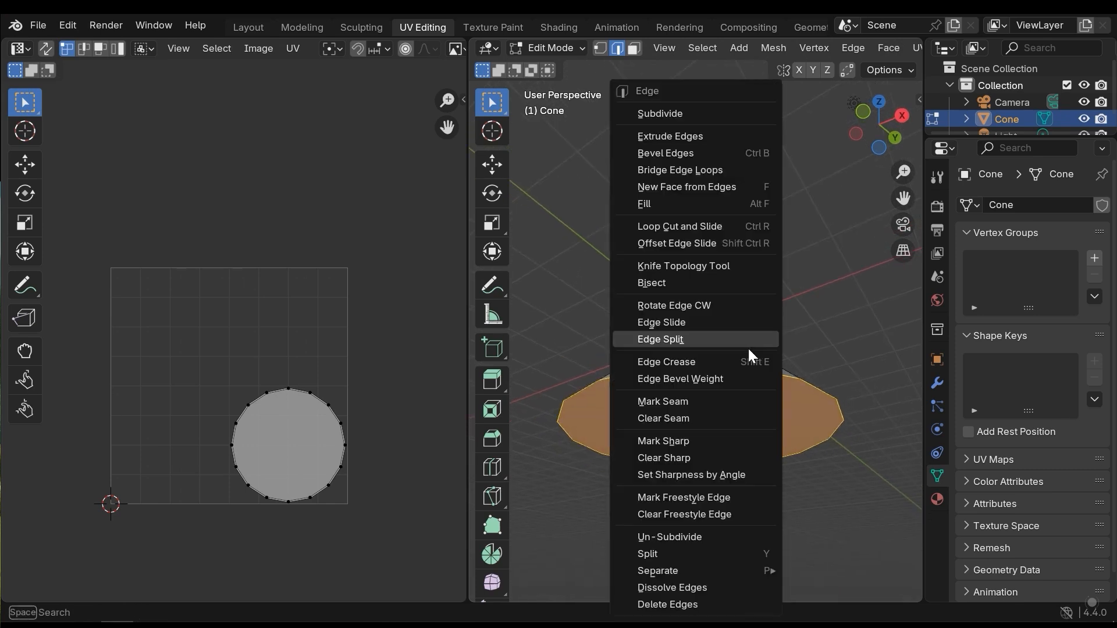
{"action": "left_click", "coordinate": [703, 413]}
{"action": "middle_click_drag", "start_coordinate": [898, 407], "coordinate": [721, 448]}
{"action": "key", "text": "alt+a"}
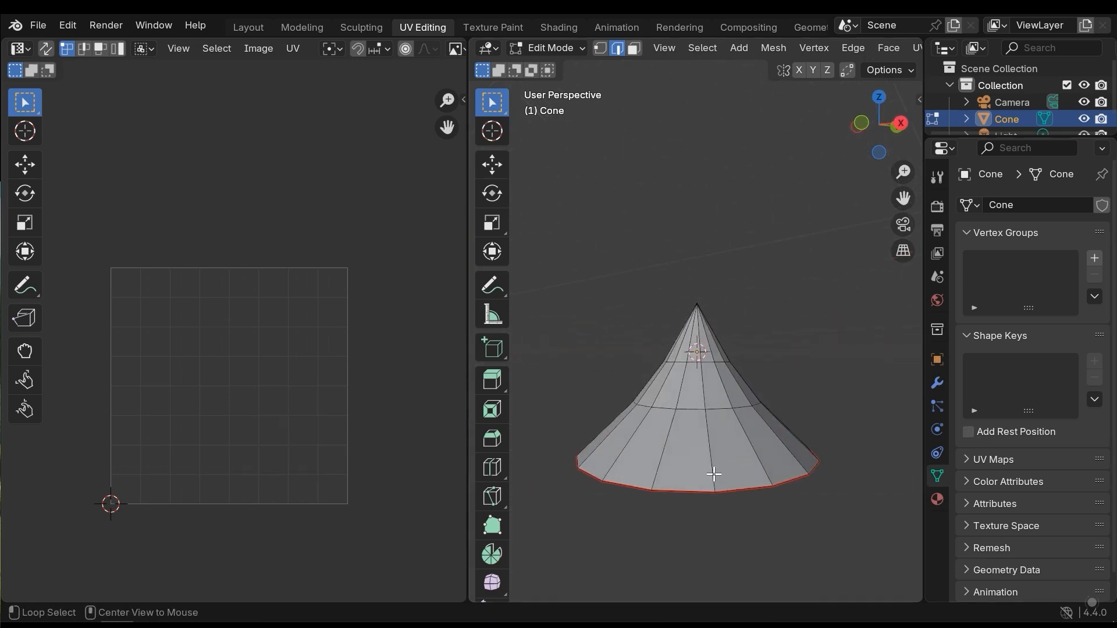
Mark one vertical line of edges from the cone's tip to its base as a seam
{"action": "middle_click_drag", "start_coordinate": [698, 454], "coordinate": [713, 474]}
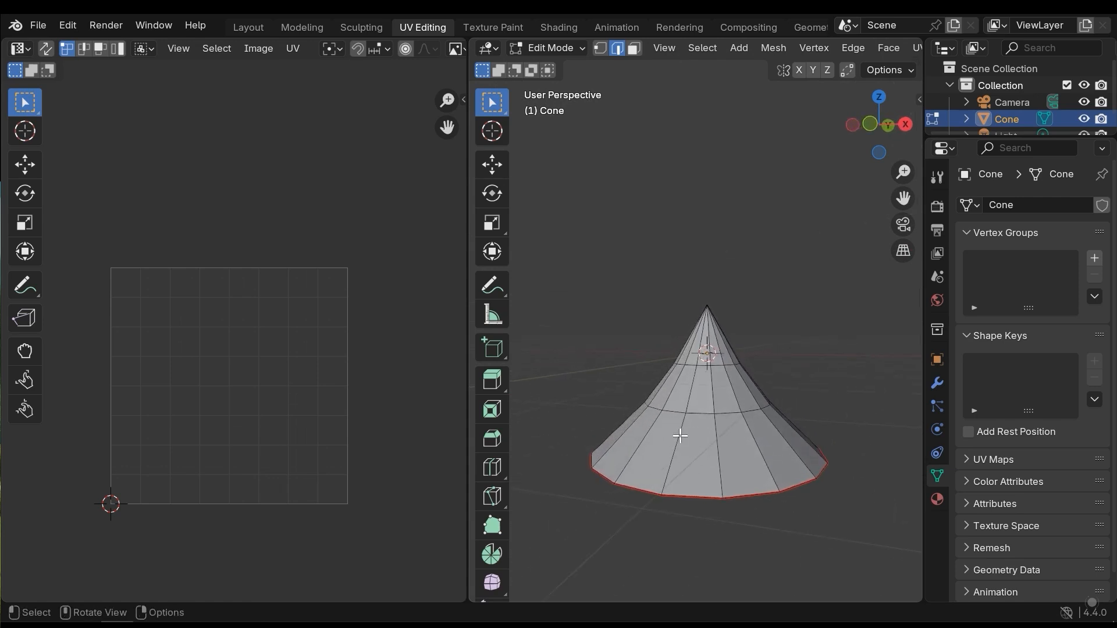
{"action": "middle_click_drag", "start_coordinate": [792, 436], "coordinate": [731, 465]}
{"action": "left_click", "coordinate": [731, 464], "text": "alt"}
{"action": "key", "text": "ctrl+e"}
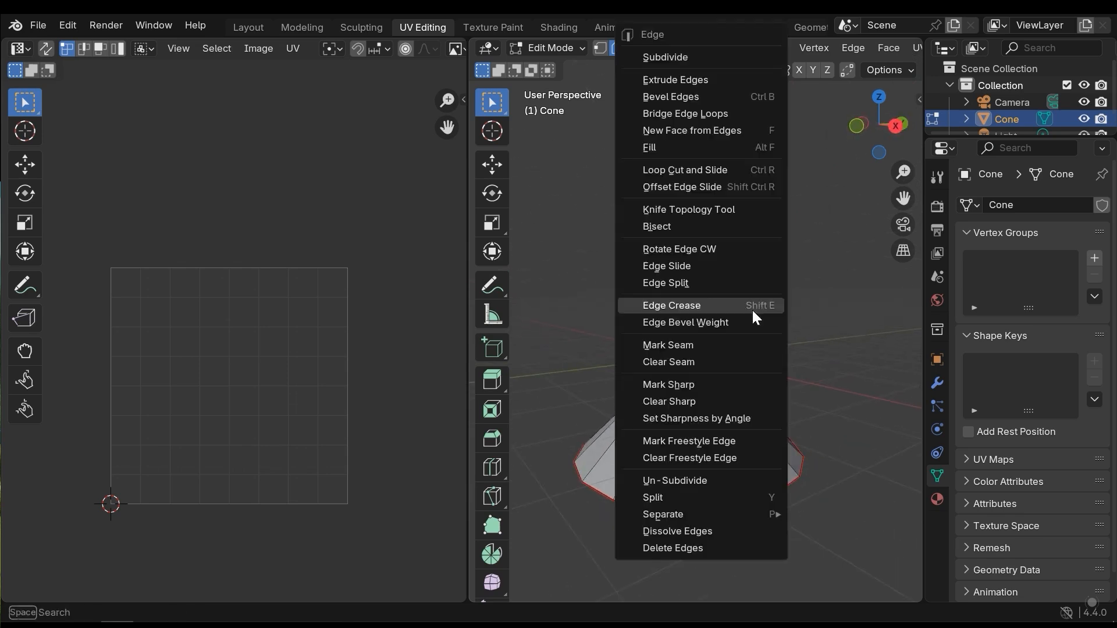
{"action": "left_click", "coordinate": [695, 346]}
{"action": "middle_click_drag", "start_coordinate": [791, 337], "coordinate": [773, 424]}
{"action": "middle_click_drag", "start_coordinate": [744, 480], "coordinate": [737, 382]}
{"action": "middle_click_drag", "start_coordinate": [697, 221], "coordinate": [717, 284]}
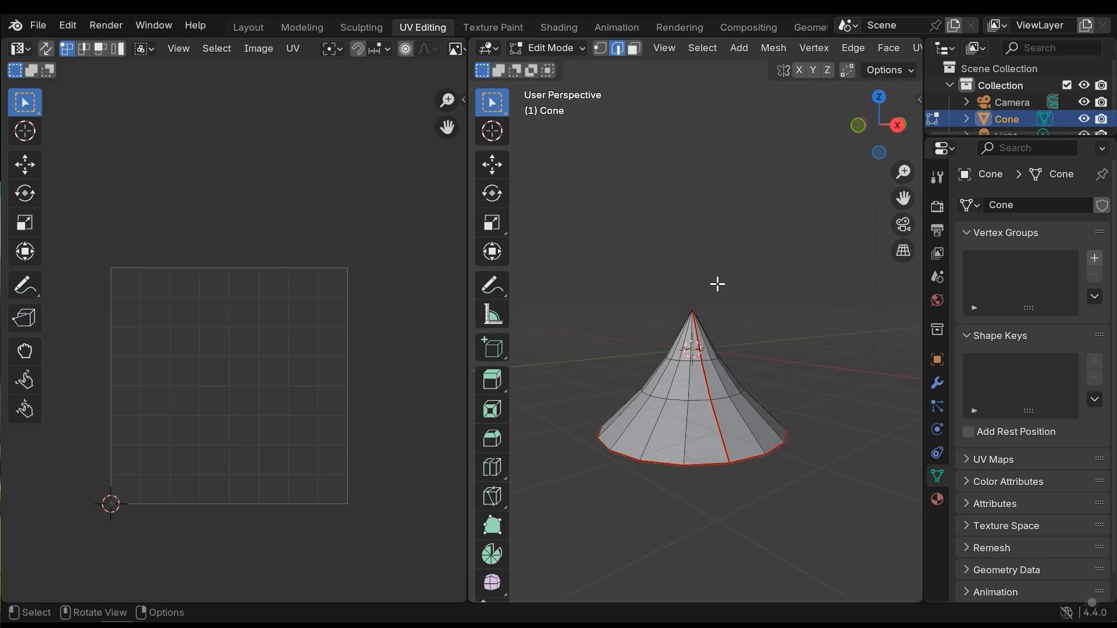
Select all of the cone's faces in face select mode and unwrap them with Unwrap Angle Based
{"action": "key", "text": "3"}
{"action": "middle_click_drag", "start_coordinate": [768, 320], "coordinate": [746, 360]}
{"action": "key", "text": "a"}
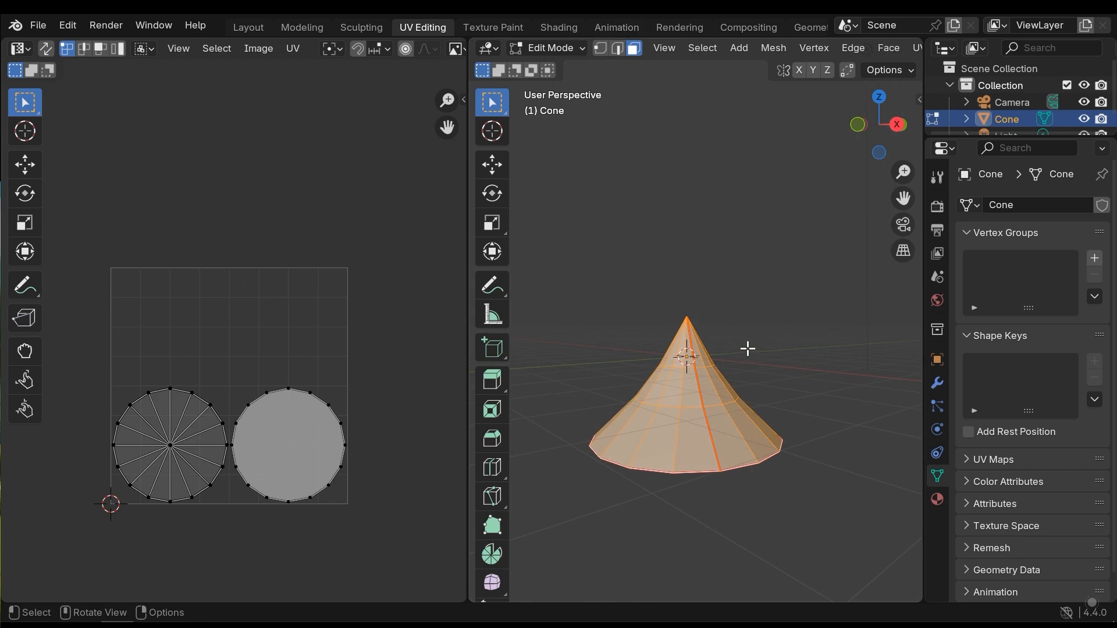
{"action": "key", "text": "u"}
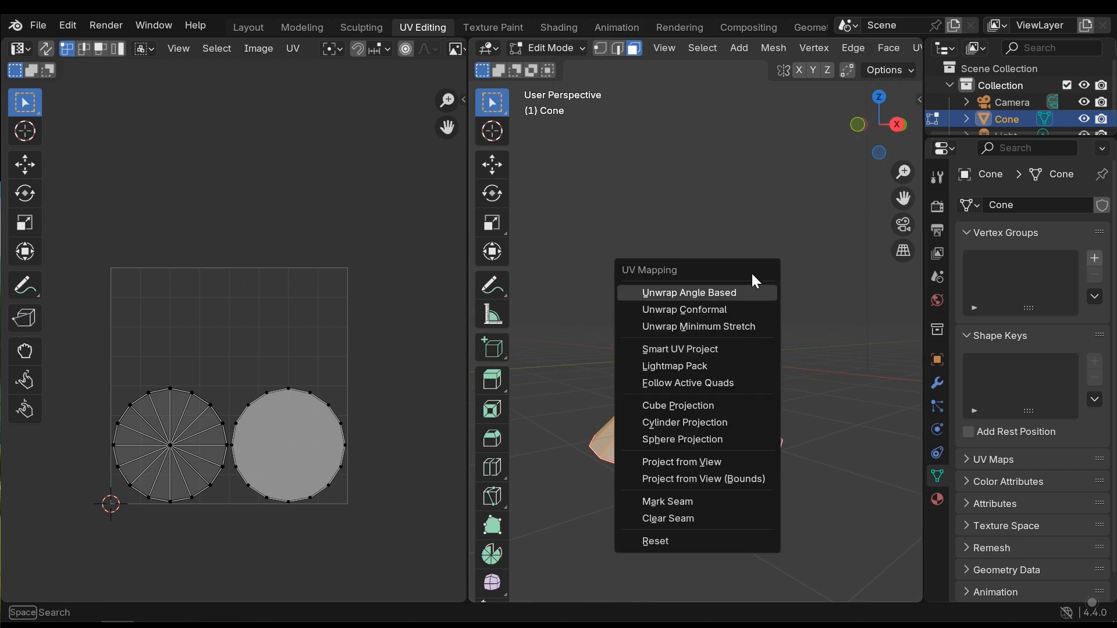
{"action": "key", "text": "u"}
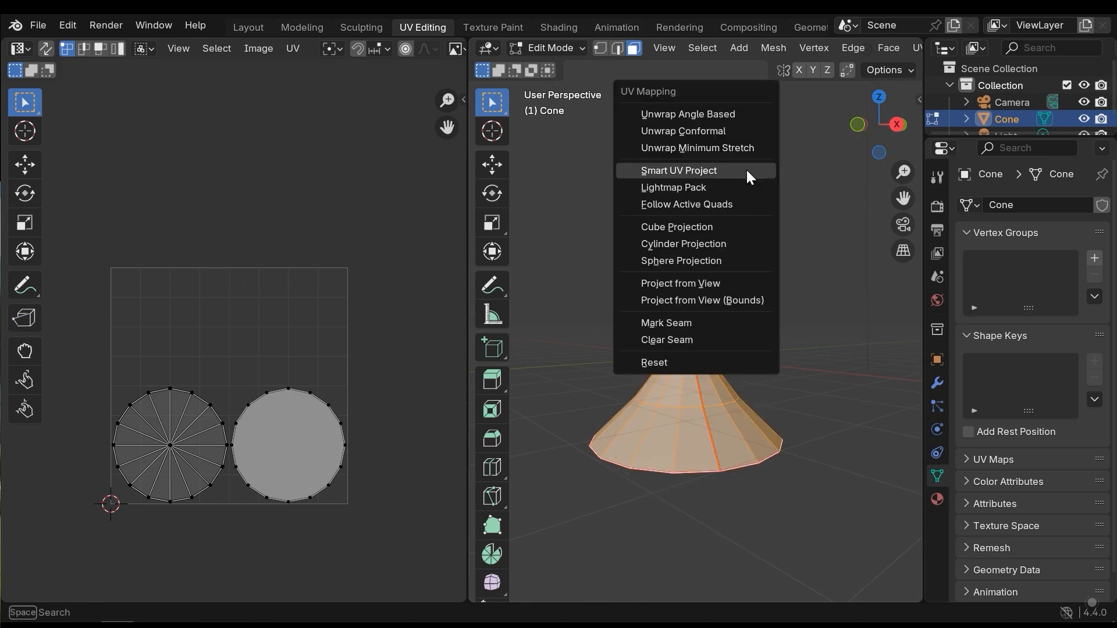
{"action": "left_click", "coordinate": [714, 114]}
{"action": "middle_click_drag", "start_coordinate": [324, 317], "coordinate": [314, 347]}
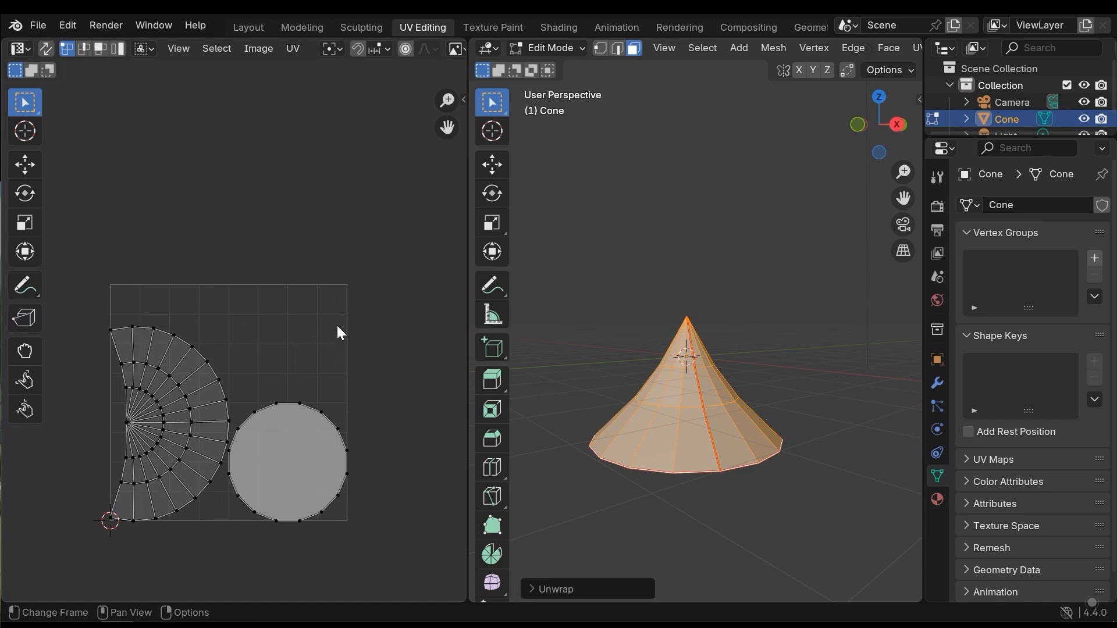
{"action": "mouse_move", "coordinate": [362, 299]}
{"action": "middle_mouse_down"}
{"action": "mouse_move", "coordinate": [376, 282]}
{"action": "mouse_move", "coordinate": [356, 298]}
{"action": "middle_mouse_up"}
Select all UV islands, scale them down to about 0.95 within the UV square, and deselect them
{"action": "left_click_drag", "start_coordinate": [374, 298], "coordinate": [99, 541]}
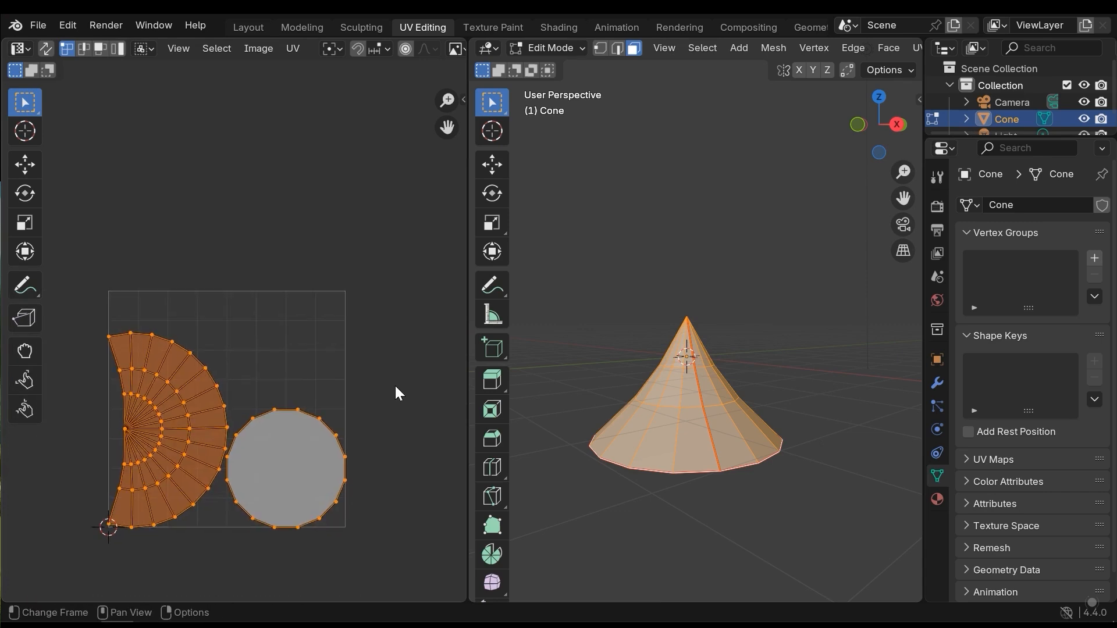
{"action": "key", "text": "s"}
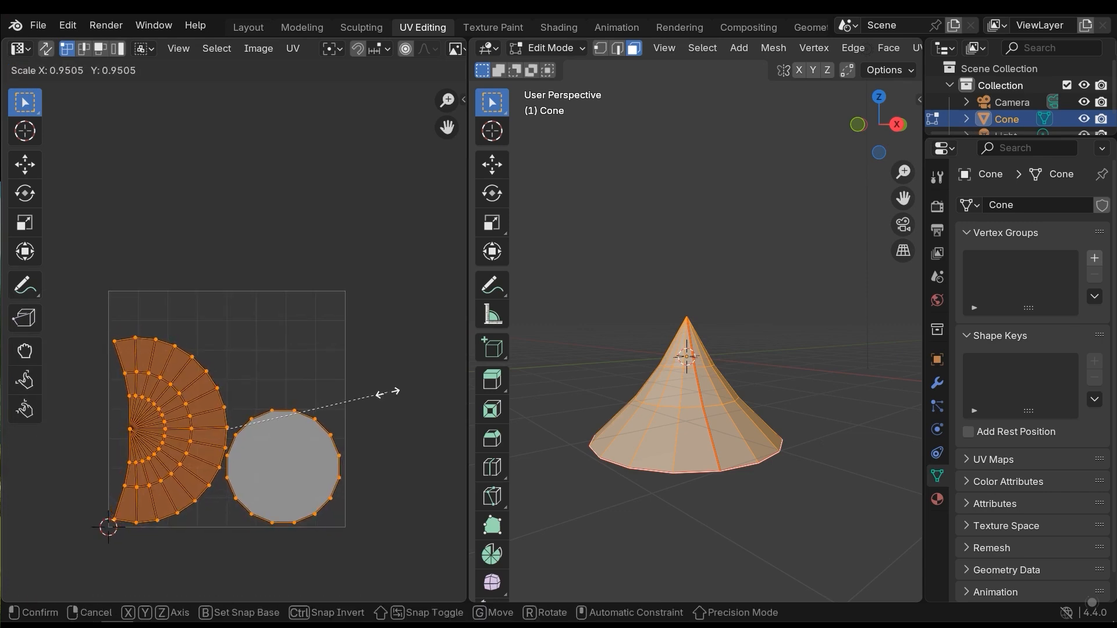
{"action": "left_click", "coordinate": [389, 398]}
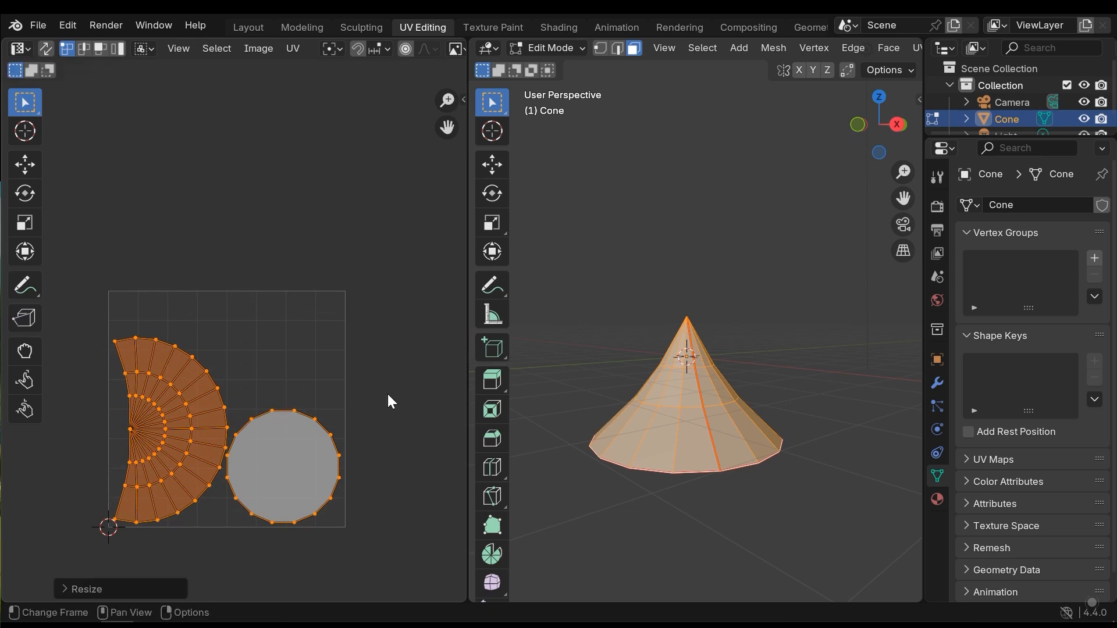
{"action": "left_click", "coordinate": [388, 400]}
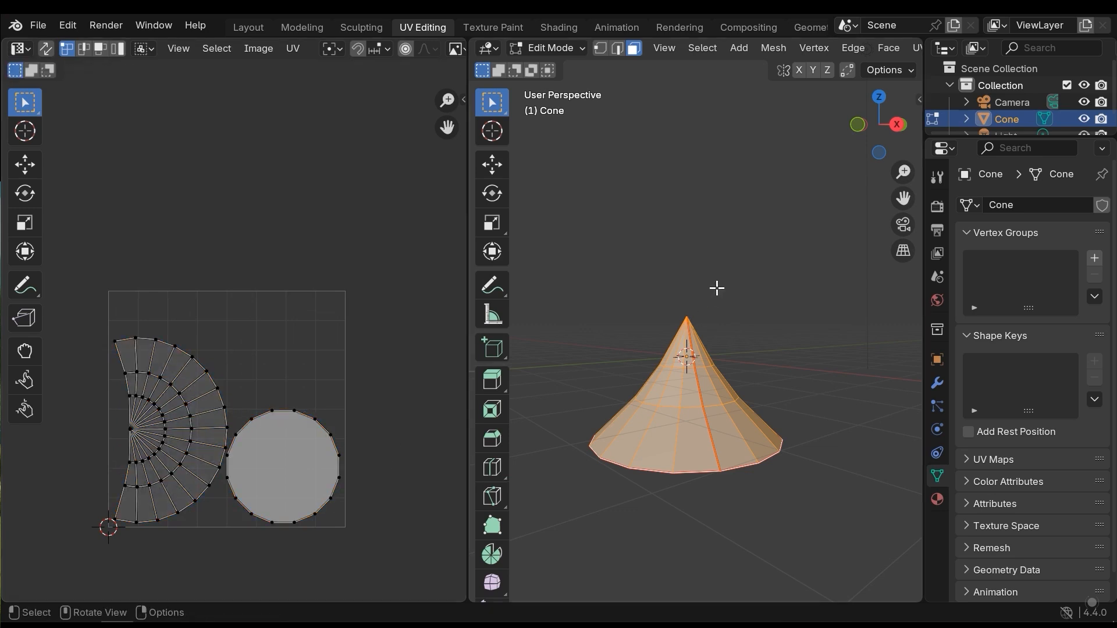
{"action": "middle_click_drag", "start_coordinate": [693, 306], "coordinate": [691, 328]}
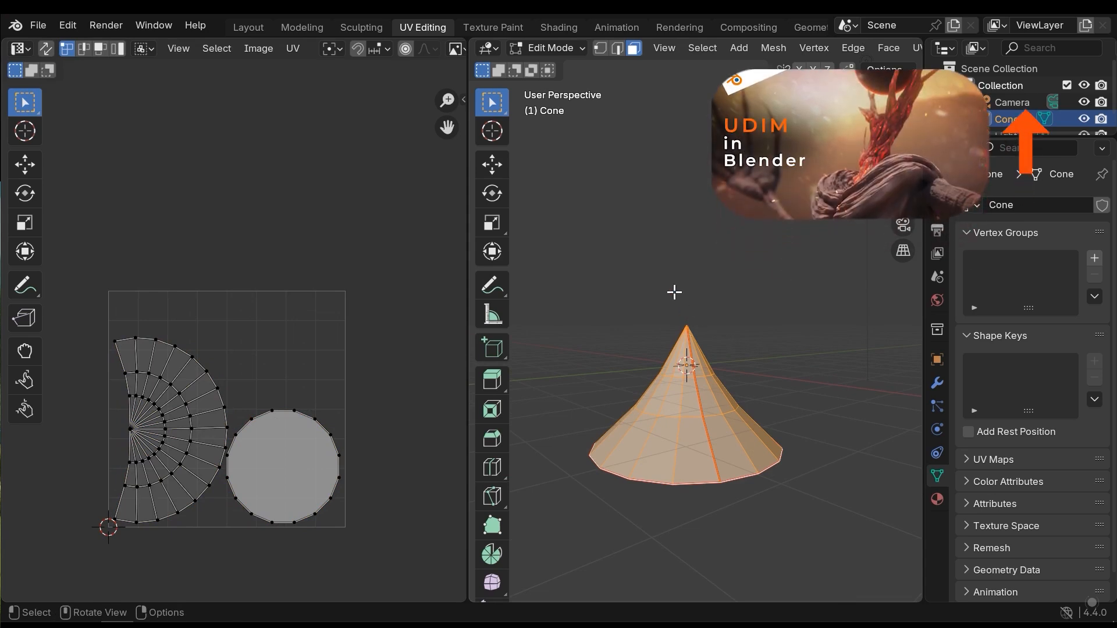
Return to the Layout workspace and duplicate the unwrapped cone, moving the copy up about 0.98 m along Z
{"action": "left_click", "coordinate": [250, 26]}
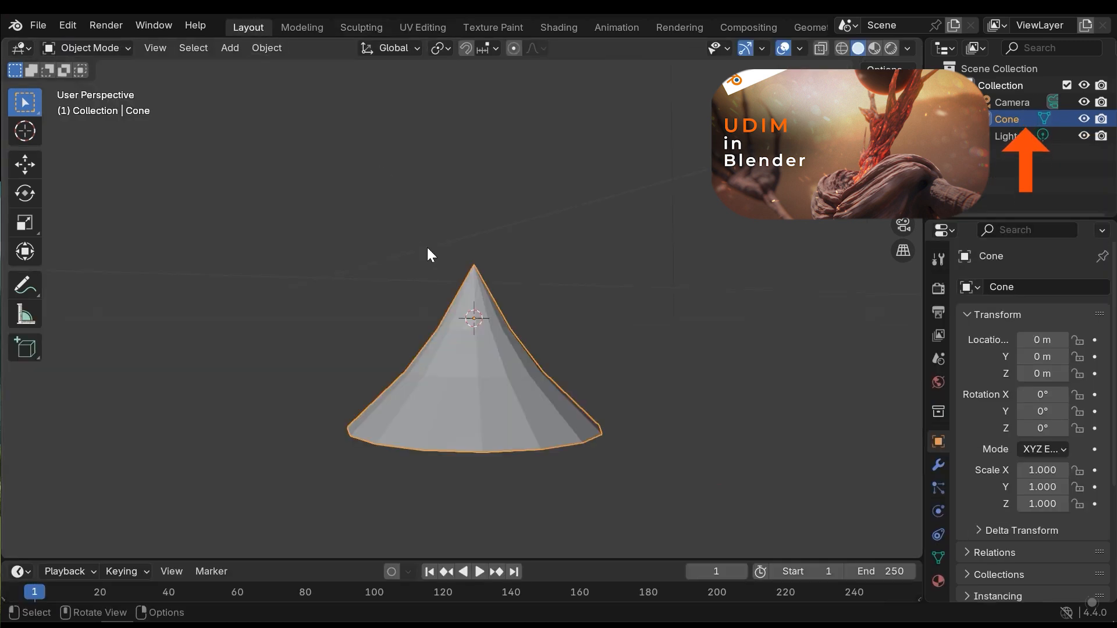
{"action": "middle_click_drag", "start_coordinate": [553, 240], "coordinate": [529, 307]}
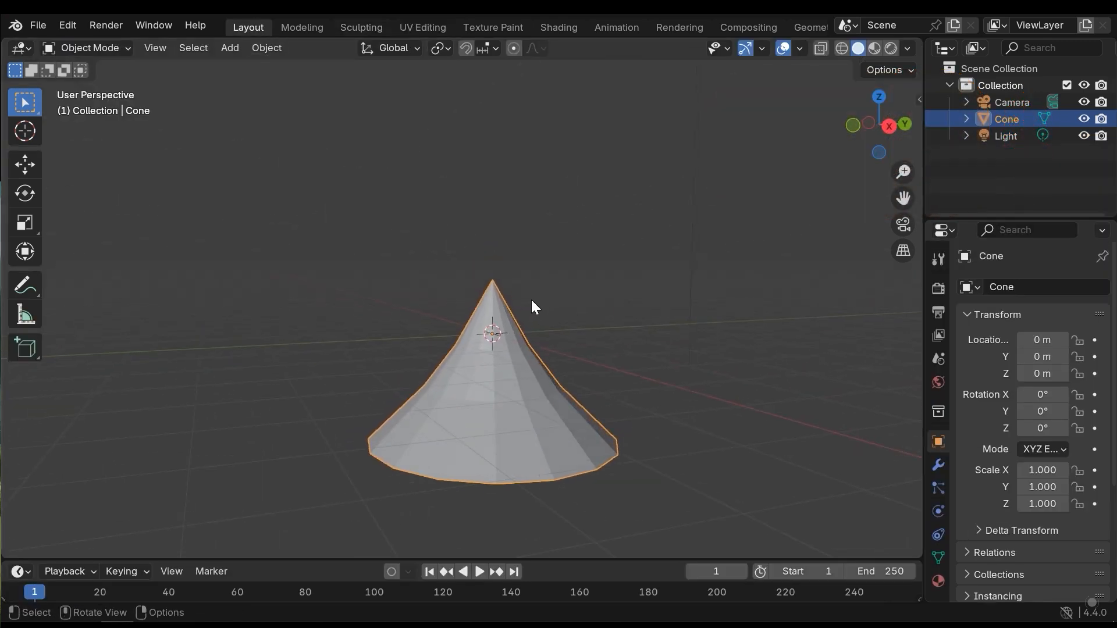
{"action": "key", "text": "shift+d"}
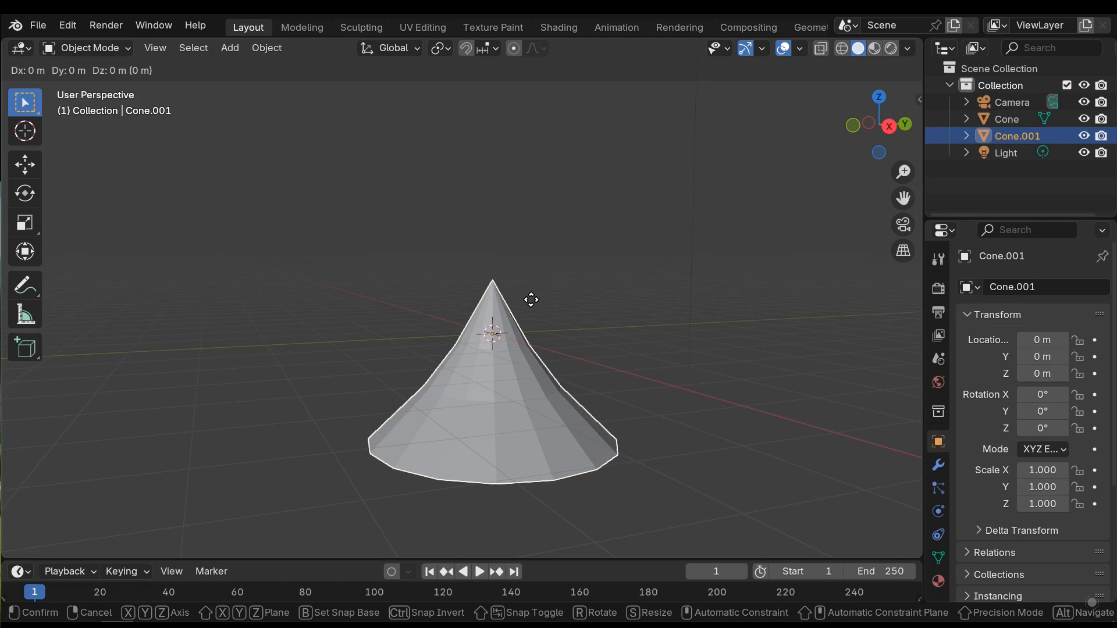
{"action": "key", "text": "z"}
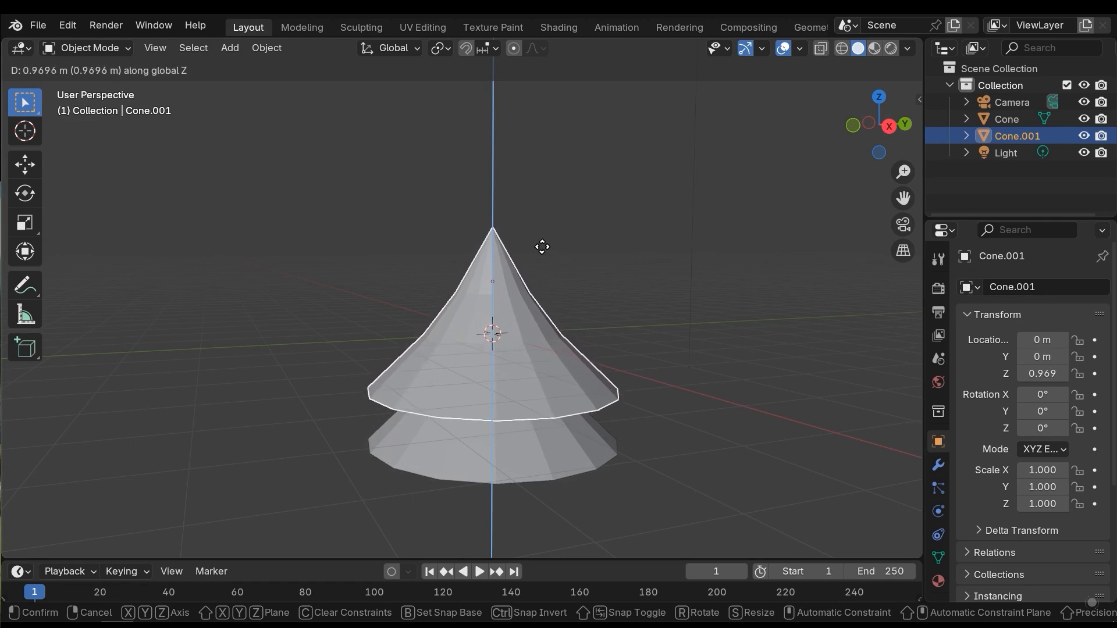
{"action": "left_click", "coordinate": [541, 247]}
Scale the duplicated cone tier down to about 0.835 and lower it about 0.19 m along Z
{"action": "middle_click_drag", "start_coordinate": [557, 339], "coordinate": [542, 319]}
{"action": "key", "text": "s"}
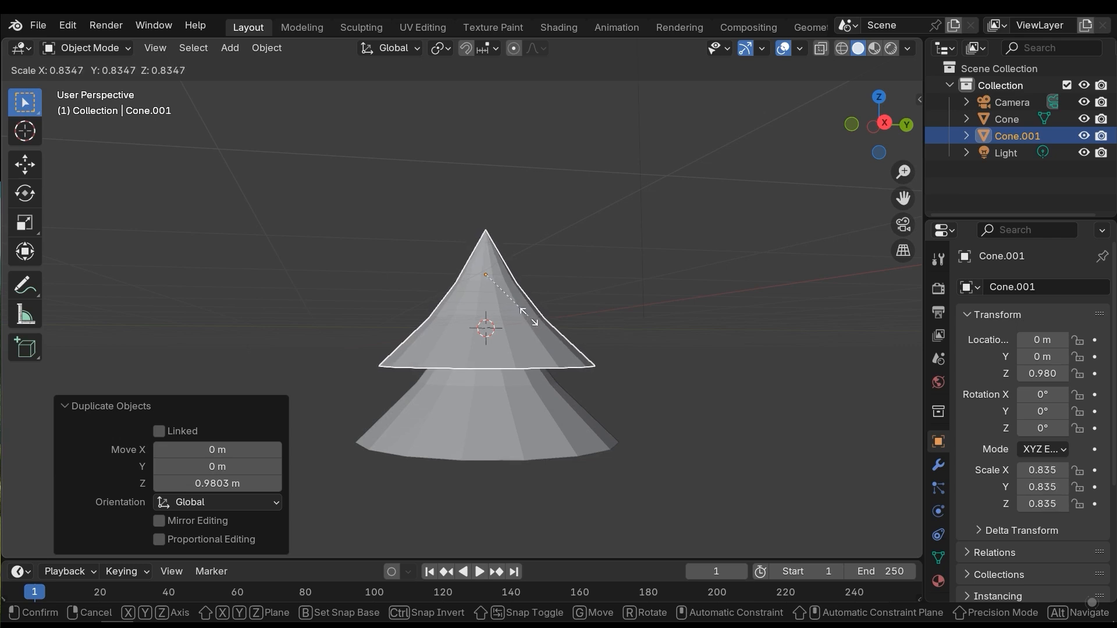
{"action": "left_click", "coordinate": [527, 316]}
{"action": "middle_click_drag", "start_coordinate": [539, 276], "coordinate": [535, 347]}
{"action": "key", "text": "g"}
{"action": "key", "text": "z"}
{"action": "left_click", "coordinate": [529, 343]}
Duplicate the second tier about 0.86 m up along Z, shrink the copy to a scale of about 0.68, and deselect it
{"action": "key", "text": "shift+d"}
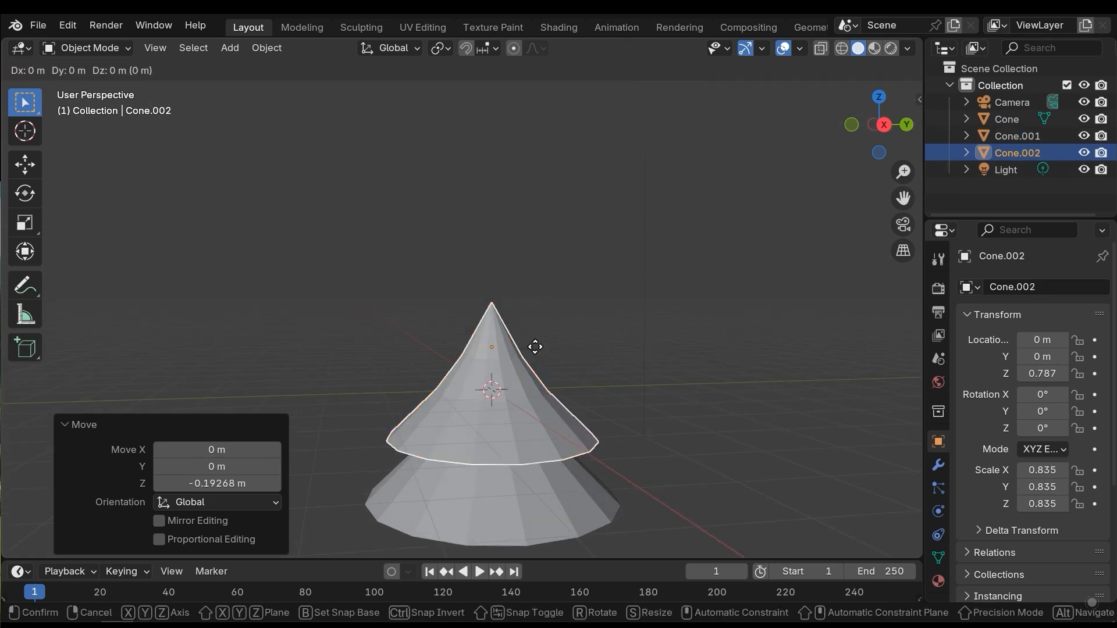
{"action": "key", "text": "z"}
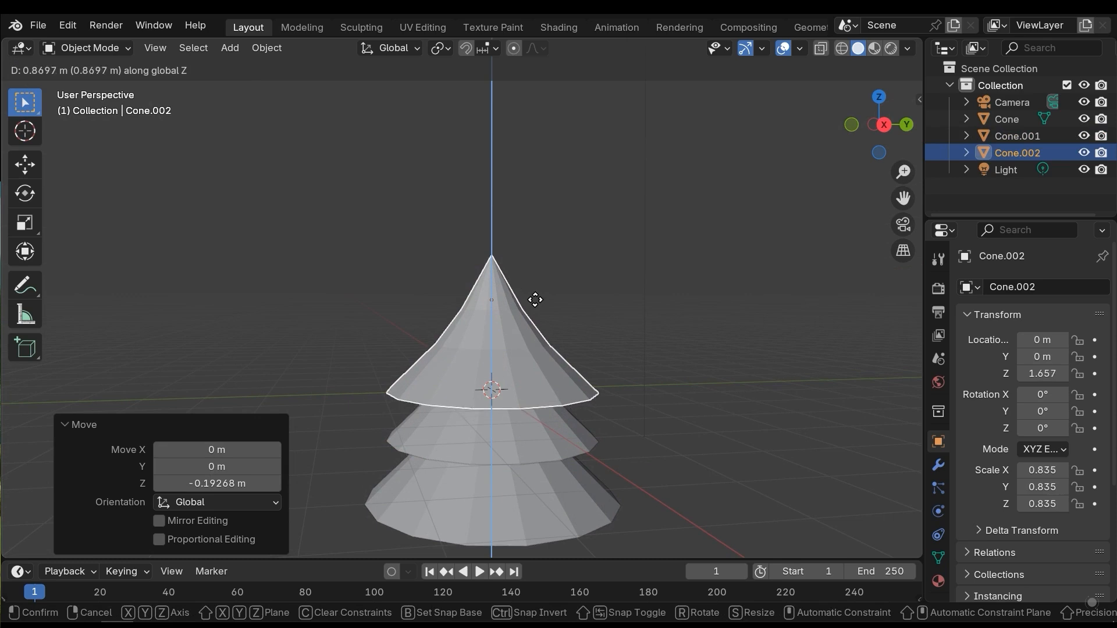
{"action": "left_click", "coordinate": [534, 302]}
{"action": "middle_click_drag", "start_coordinate": [534, 302], "coordinate": [547, 329]}
{"action": "key", "text": "s"}
{"action": "left_click", "coordinate": [547, 320]}
{"action": "left_click", "coordinate": [584, 288]}
Add a cylinder mesh for the trunk and move it about 3.49 m down along Z, below the lowest tier
{"action": "middle_click_drag", "start_coordinate": [584, 288], "coordinate": [577, 386]}
{"action": "middle_click_drag", "start_coordinate": [644, 271], "coordinate": [612, 317]}
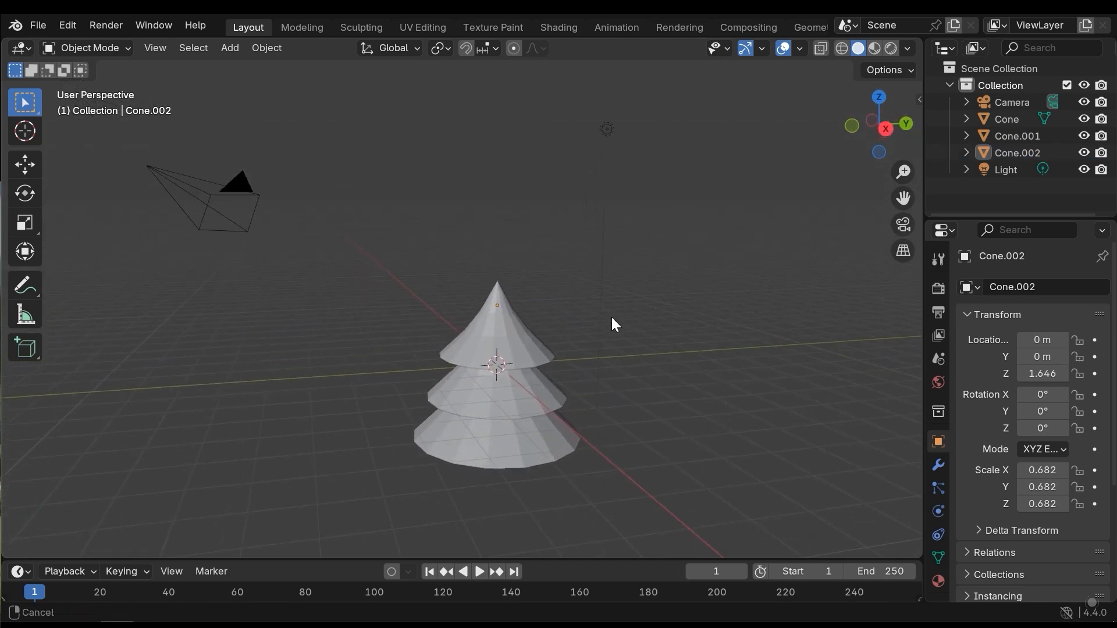
{"action": "middle_click_drag", "start_coordinate": [578, 364], "coordinate": [508, 368]}
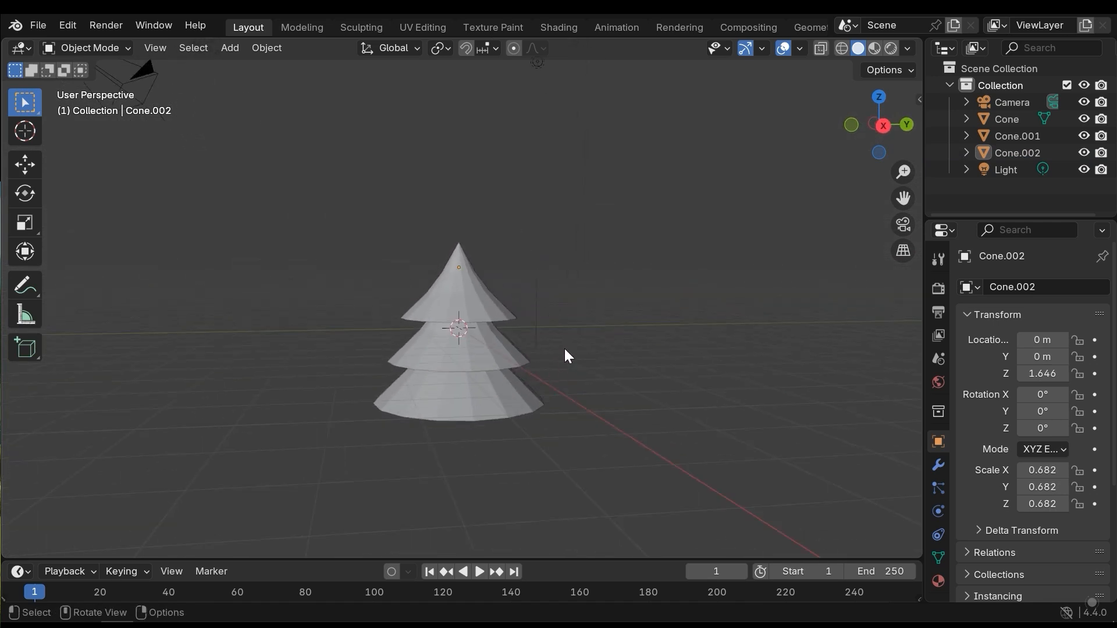
{"action": "middle_click_drag", "start_coordinate": [566, 339], "coordinate": [591, 346]}
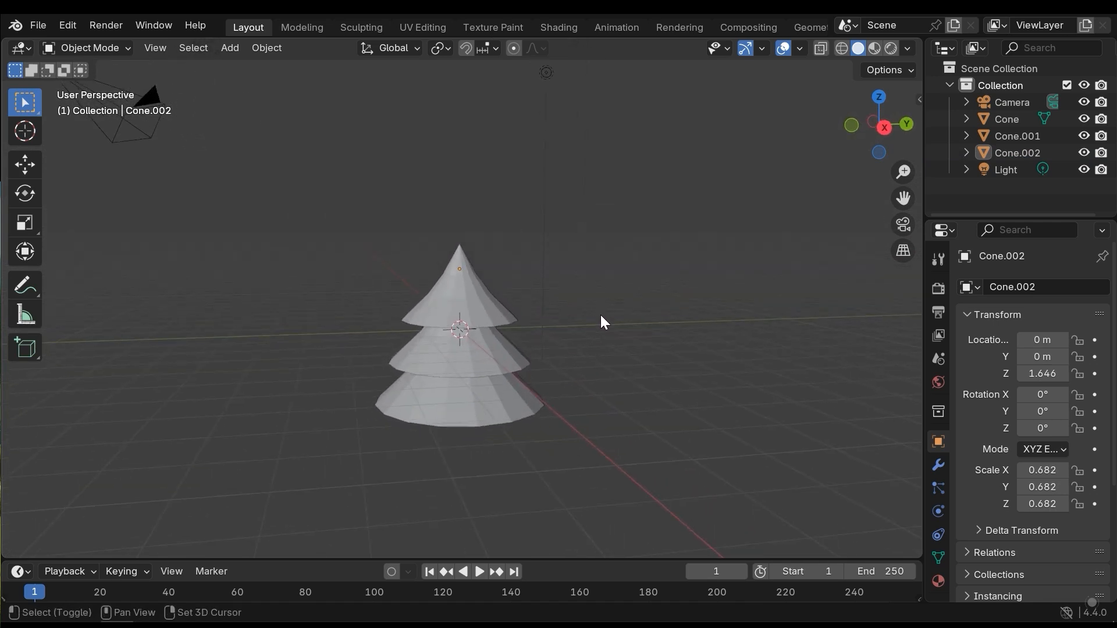
{"action": "key", "text": "shift+a"}
{"action": "mouse_move", "coordinate": [577, 295]}
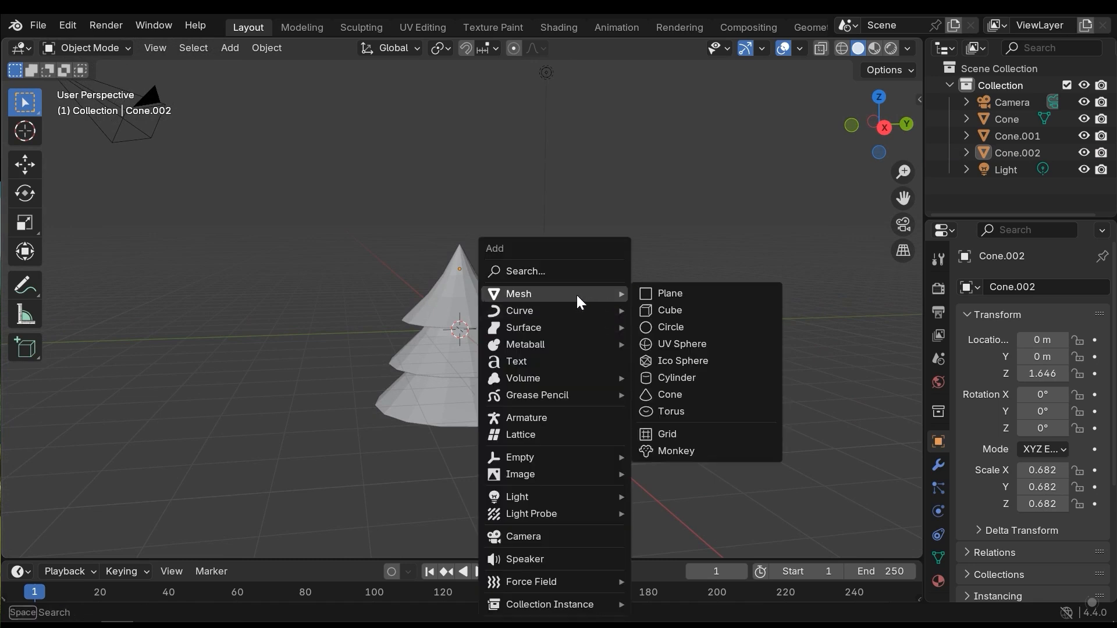
{"action": "left_click", "coordinate": [694, 378]}
{"action": "middle_click_drag", "start_coordinate": [521, 477], "coordinate": [532, 362], "text": "shift"}
{"action": "key", "text": "g"}
{"action": "key", "text": "z"}
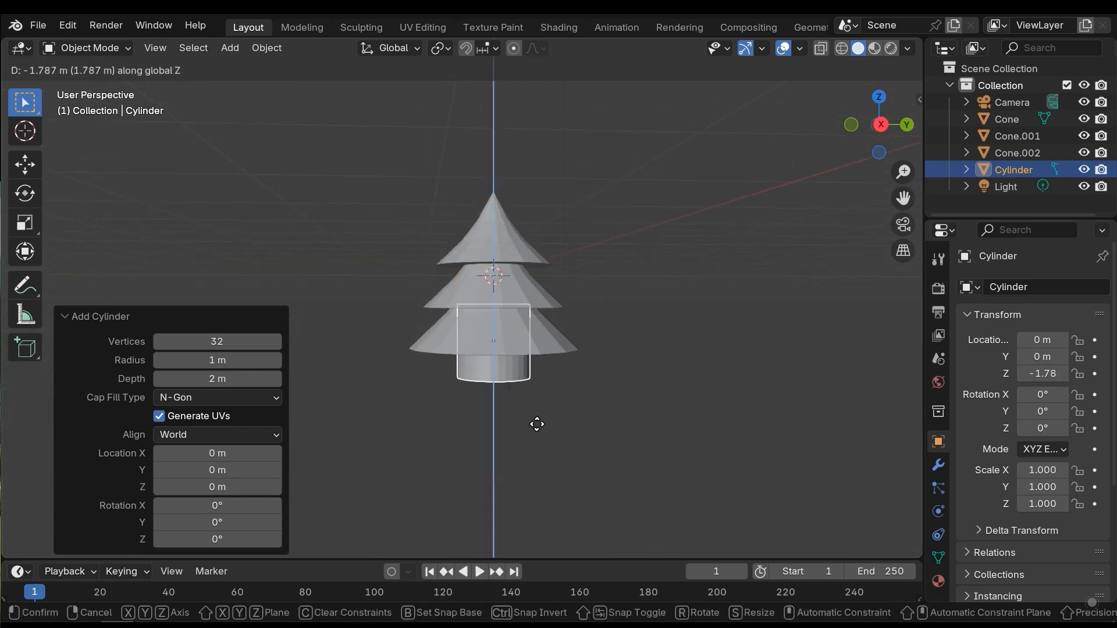
{"action": "left_click", "coordinate": [535, 477]}
In Edit Mode, select the cylinder's top edge loop and scale it down to about 0.43
{"action": "middle_click_drag", "start_coordinate": [587, 405], "coordinate": [554, 389], "text": "shift"}
{"action": "scroll", "coordinate": [554, 388], "scroll_direction": "up", "scroll_amount": 2}
{"action": "scroll", "coordinate": [565, 381], "scroll_direction": "up", "scroll_amount": 1}
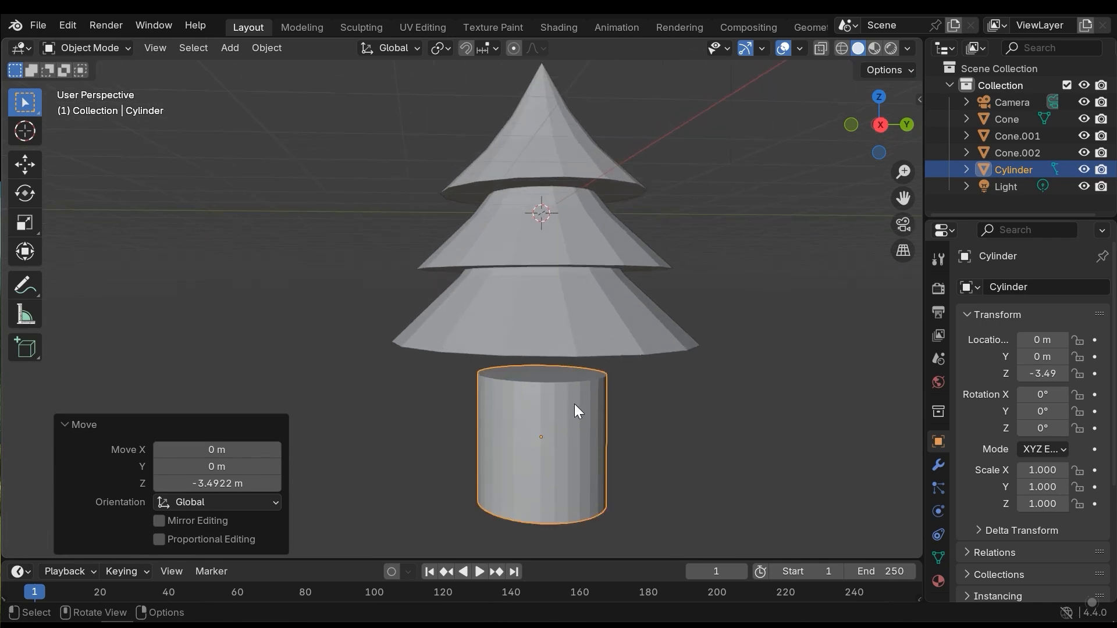
{"action": "left_click", "coordinate": [576, 408]}
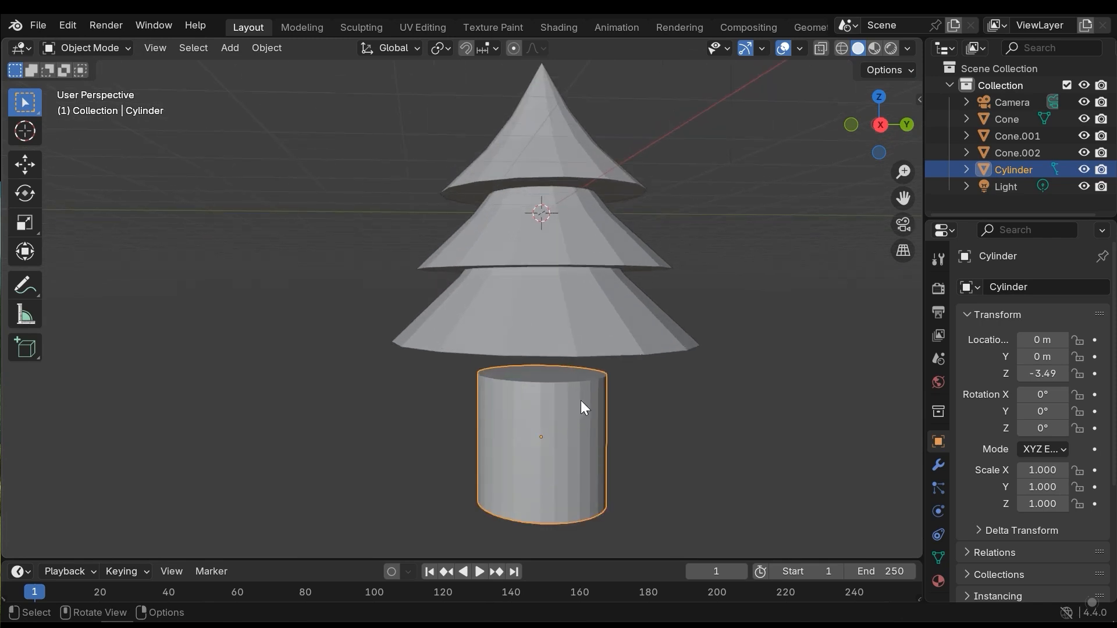
{"action": "key", "text": "Tab"}
{"action": "middle_click_drag", "start_coordinate": [558, 395], "coordinate": [563, 365]}
{"action": "key", "text": "2"}
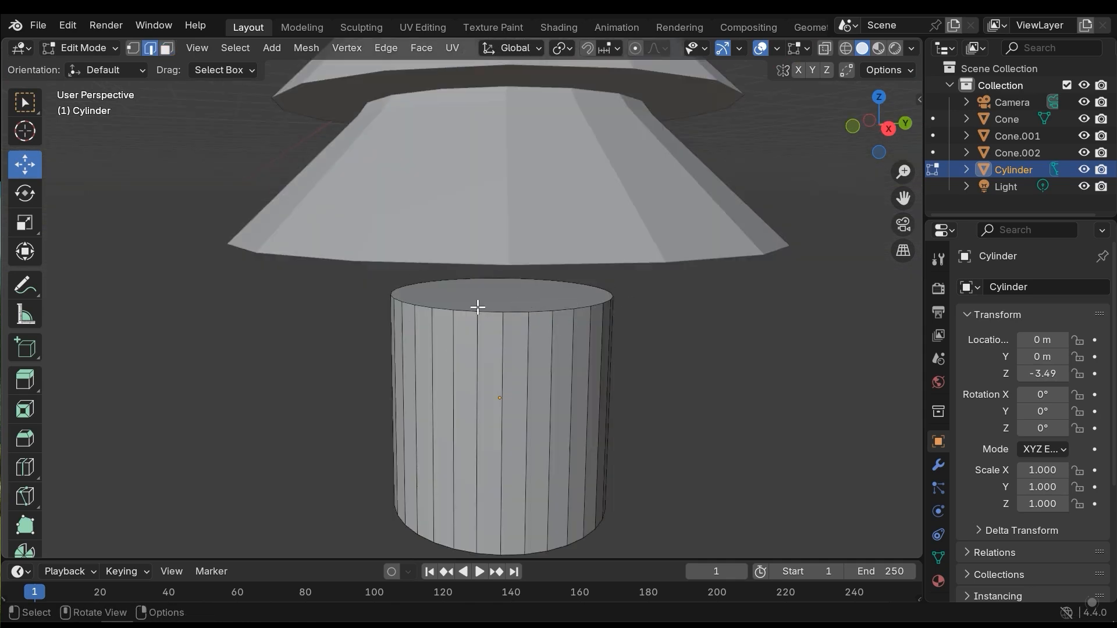
{"action": "left_click", "coordinate": [539, 310], "text": "alt"}
{"action": "middle_click_drag", "start_coordinate": [561, 314], "coordinate": [562, 349]}
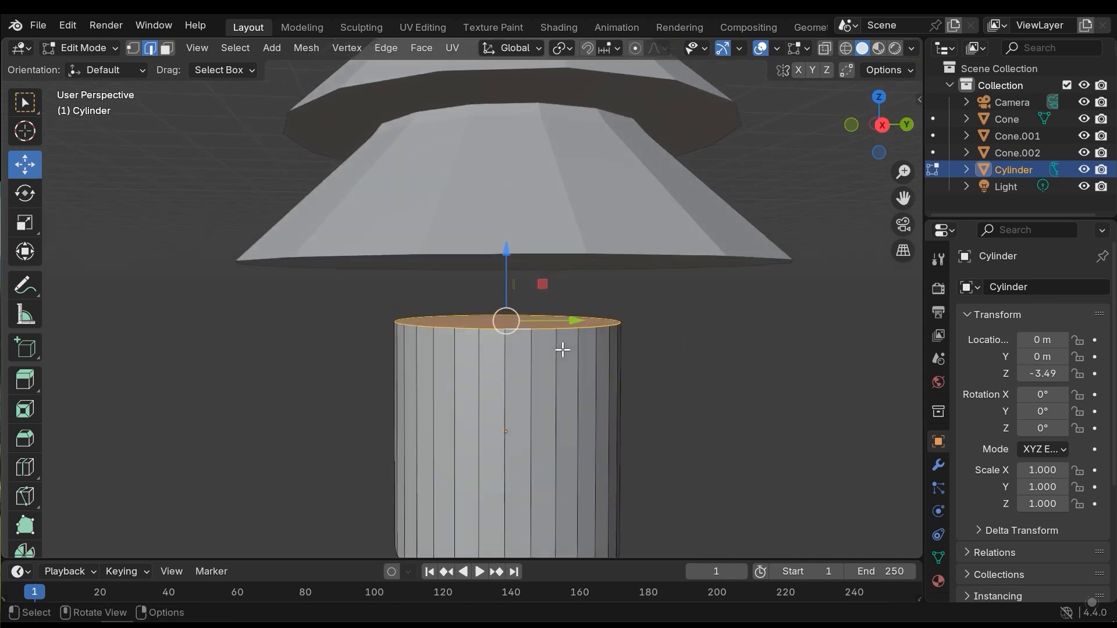
{"action": "key", "text": "s"}
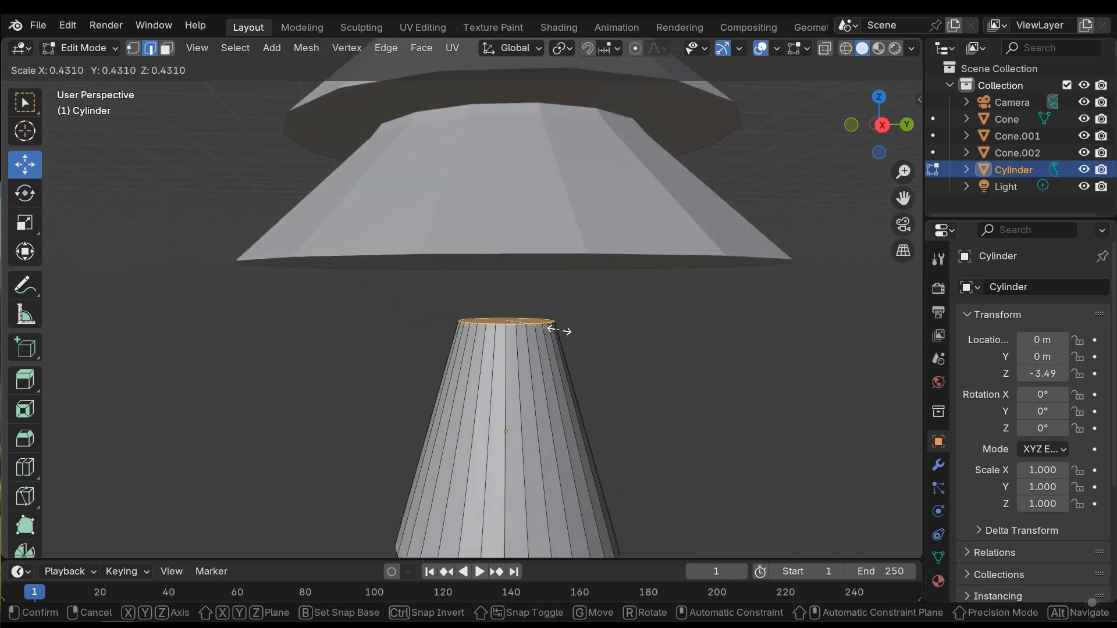
{"action": "left_click", "coordinate": [562, 332]}
Raise the trunk's top edge loop along Z into the lowest cone tier and rescale the loop
{"action": "scroll", "coordinate": [582, 385], "scroll_direction": "down", "scroll_amount": 2}
{"action": "middle_click_drag", "start_coordinate": [538, 373], "coordinate": [505, 344]}
{"action": "left_click_drag", "start_coordinate": [487, 310], "coordinate": [490, 271]}
{"action": "key", "text": "s"}
{"action": "left_click", "coordinate": [673, 369]}
Select the trunk's bottom face and shorten the trunk by moving it up along Z about 1.34 m plus another 0.28 m
{"action": "middle_click_drag", "start_coordinate": [524, 374], "coordinate": [494, 375]}
{"action": "scroll", "coordinate": [504, 380], "scroll_direction": "up", "scroll_amount": 1}
{"action": "key", "text": "3"}
{"action": "left_click", "coordinate": [503, 394]}
{"action": "key", "text": "g"}
{"action": "key", "text": "z"}
{"action": "left_click", "coordinate": [488, 274]}
{"action": "middle_click_drag", "start_coordinate": [488, 274], "coordinate": [501, 369]}
{"action": "scroll", "coordinate": [500, 370], "scroll_direction": "up", "scroll_amount": 1}
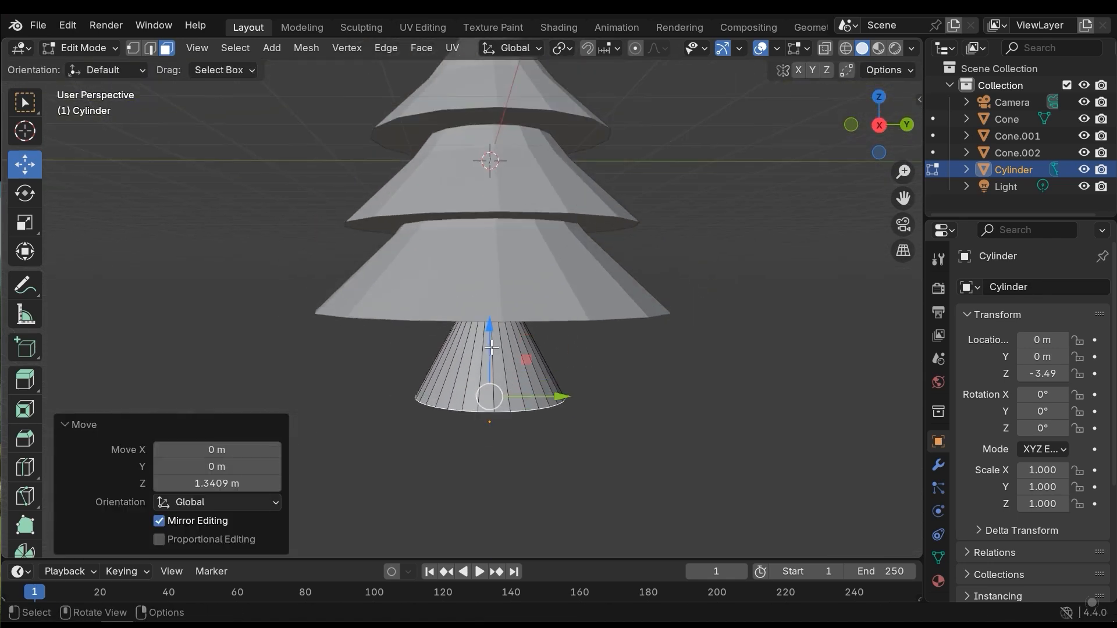
{"action": "key", "text": "g"}
{"action": "key", "text": "z"}
{"action": "left_click", "coordinate": [491, 323]}
Scale the trunk's bottom face down to about 0.58 and raise it about 0.06 m along Z
{"action": "scroll", "coordinate": [582, 372], "scroll_direction": "up", "scroll_amount": 2}
{"action": "mouse_move", "coordinate": [593, 395]}
{"action": "middle_mouse_down"}
{"action": "mouse_move", "coordinate": [619, 371]}
{"action": "mouse_move", "coordinate": [588, 385]}
{"action": "middle_mouse_up"}
{"action": "scroll", "coordinate": [581, 390], "scroll_direction": "down", "scroll_amount": 1}
{"action": "key", "text": "s"}
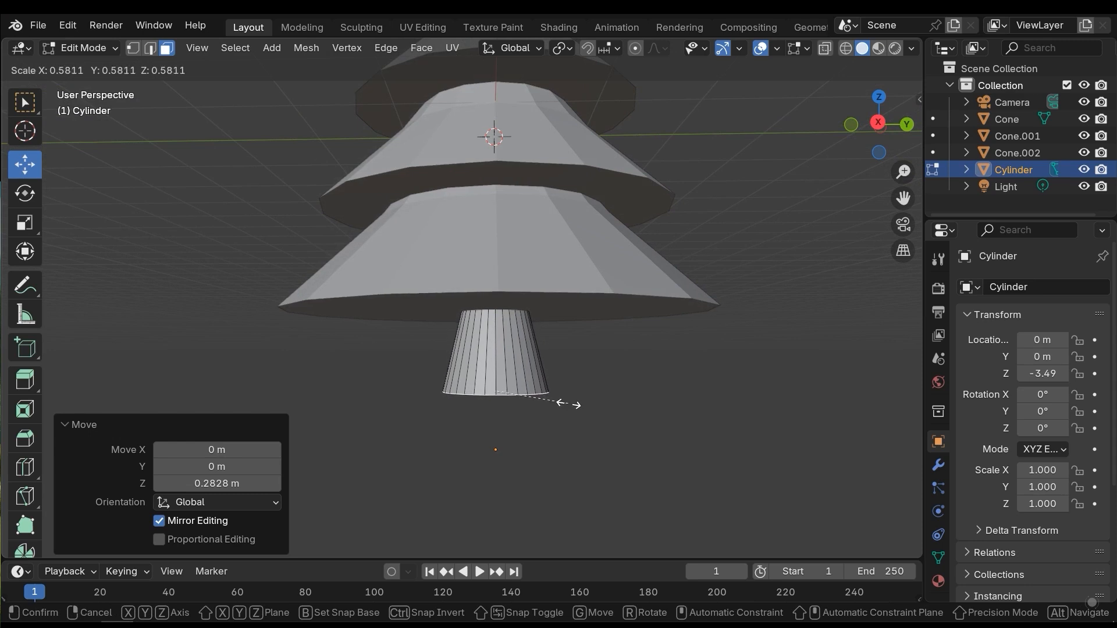
{"action": "left_click", "coordinate": [578, 405]}
{"action": "key", "text": "g"}
{"action": "key", "text": "z"}
{"action": "left_click", "coordinate": [584, 335]}
Extrude the trunk's bottom face about 0.67 m downward, flare it to about 1.66 times its size, and leave Edit Mode
{"action": "middle_click_drag", "start_coordinate": [584, 335], "coordinate": [560, 373]}
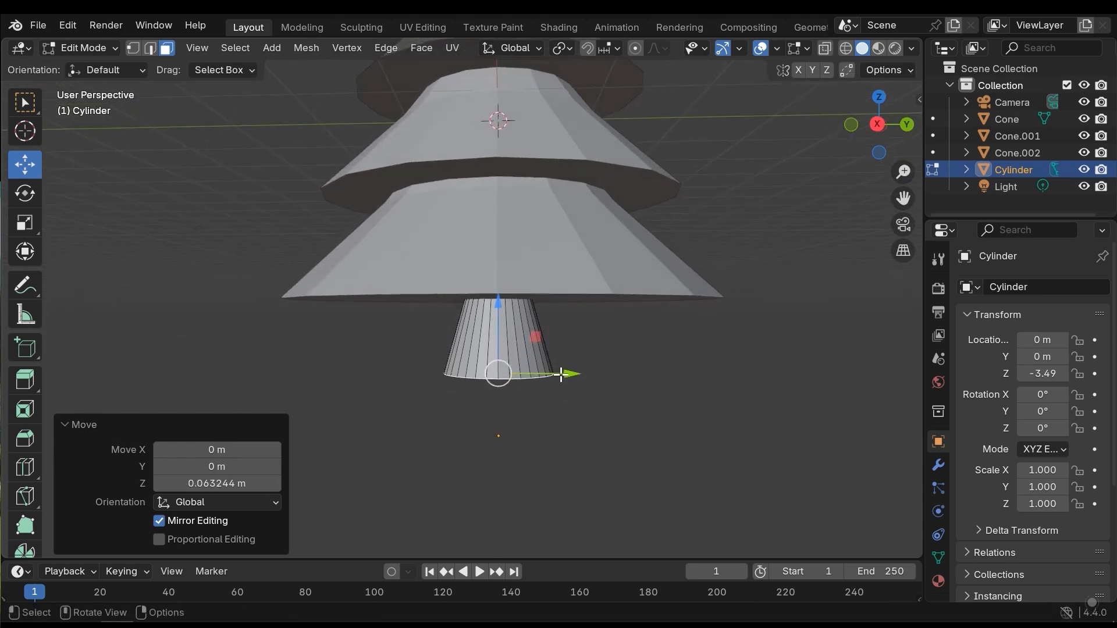
{"action": "key", "text": "g"}
{"action": "key", "text": "z"}
{"action": "left_click", "coordinate": [552, 435]}
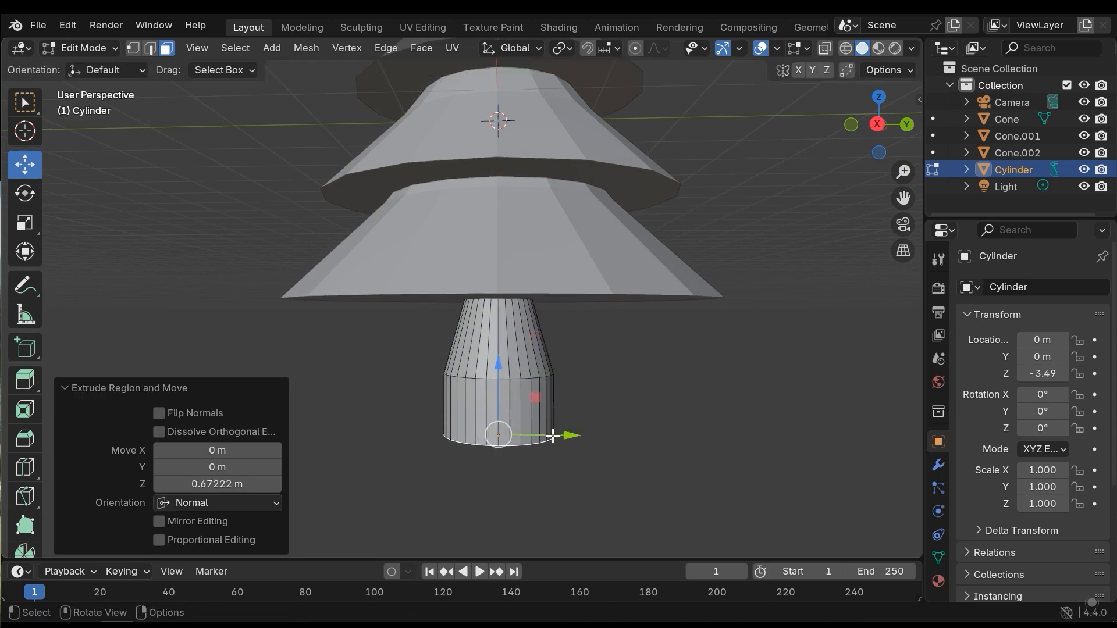
{"action": "key", "text": "s"}
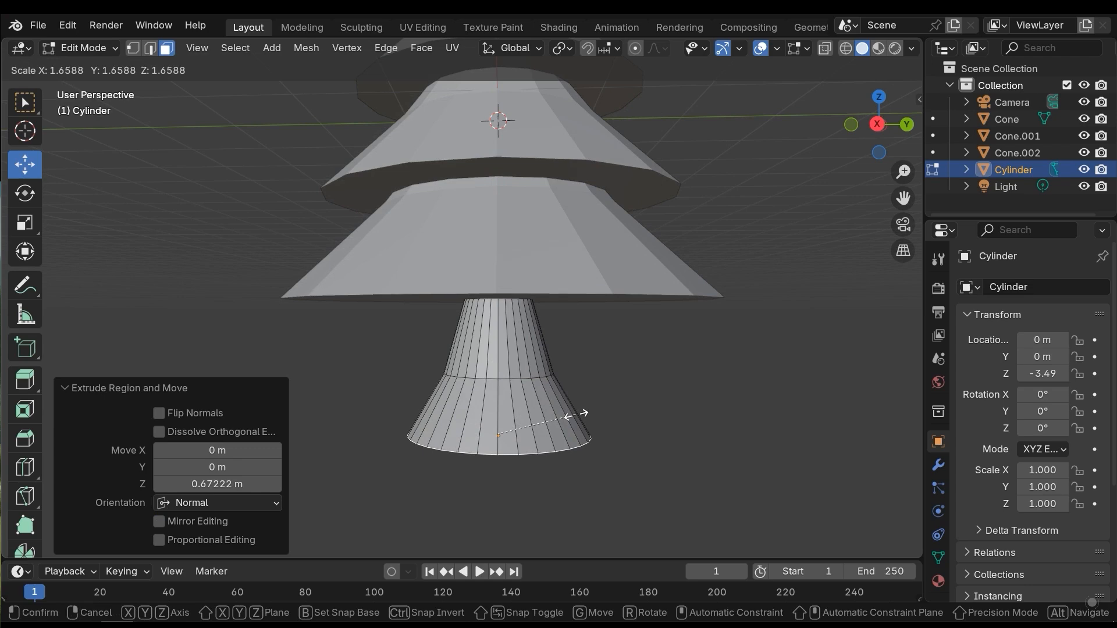
{"action": "left_click", "coordinate": [576, 413]}
{"action": "middle_click_drag", "start_coordinate": [628, 442], "coordinate": [546, 396]}
{"action": "key", "text": "Tab"}
{"action": "left_click", "coordinate": [633, 377]}
{"action": "scroll", "coordinate": [583, 362], "scroll_direction": "down", "scroll_amount": 2}
{"action": "scroll", "coordinate": [584, 351], "scroll_direction": "up", "scroll_amount": 1}
{"action": "middle_click_drag", "start_coordinate": [584, 350], "coordinate": [592, 340], "text": "shift"}
{"action": "scroll", "coordinate": [557, 370], "scroll_direction": "up", "scroll_amount": 2}
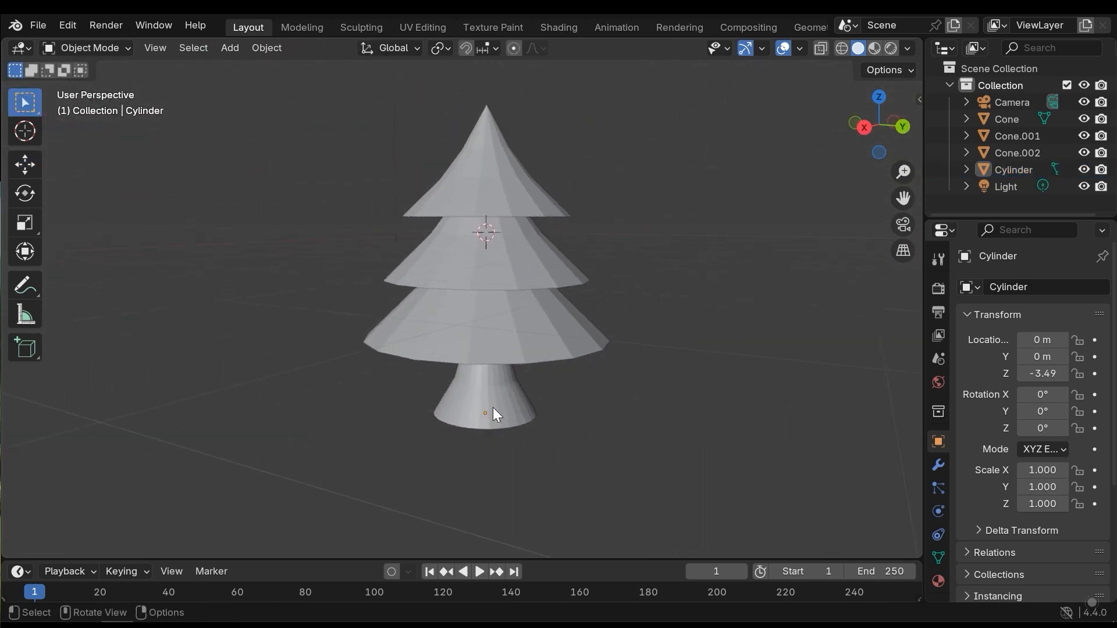
Open the trunk cylinder in the UV Editing workspace and hide the three cone tiers
{"action": "left_click", "coordinate": [514, 411]}
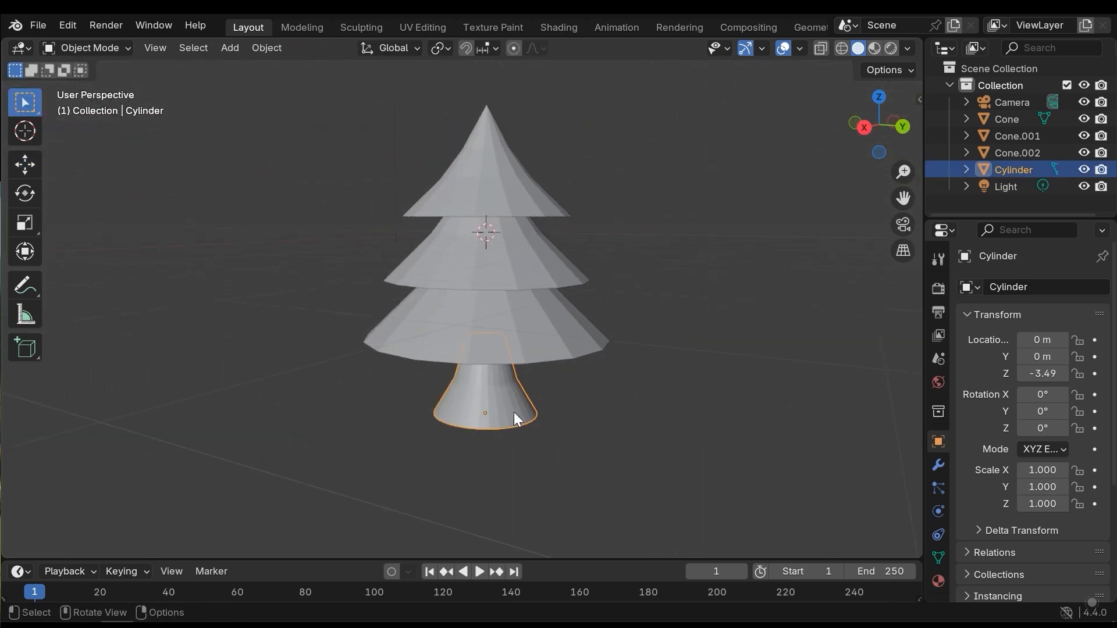
{"action": "left_click", "coordinate": [423, 27]}
{"action": "scroll", "coordinate": [653, 270], "scroll_direction": "up", "scroll_amount": 3}
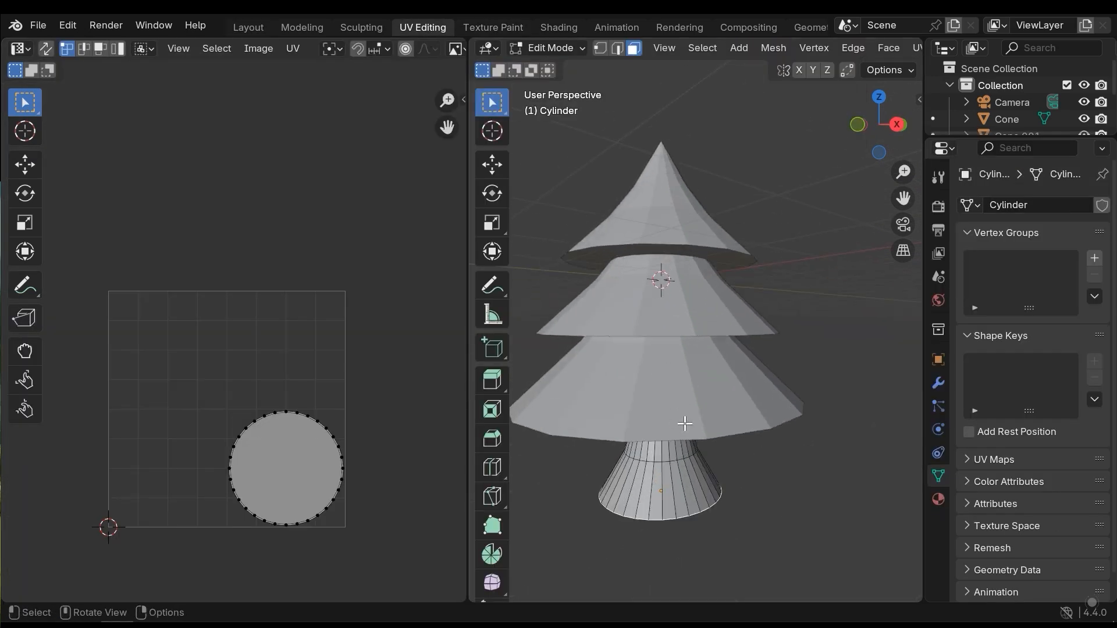
{"action": "middle_click_drag", "start_coordinate": [715, 397], "coordinate": [669, 426]}
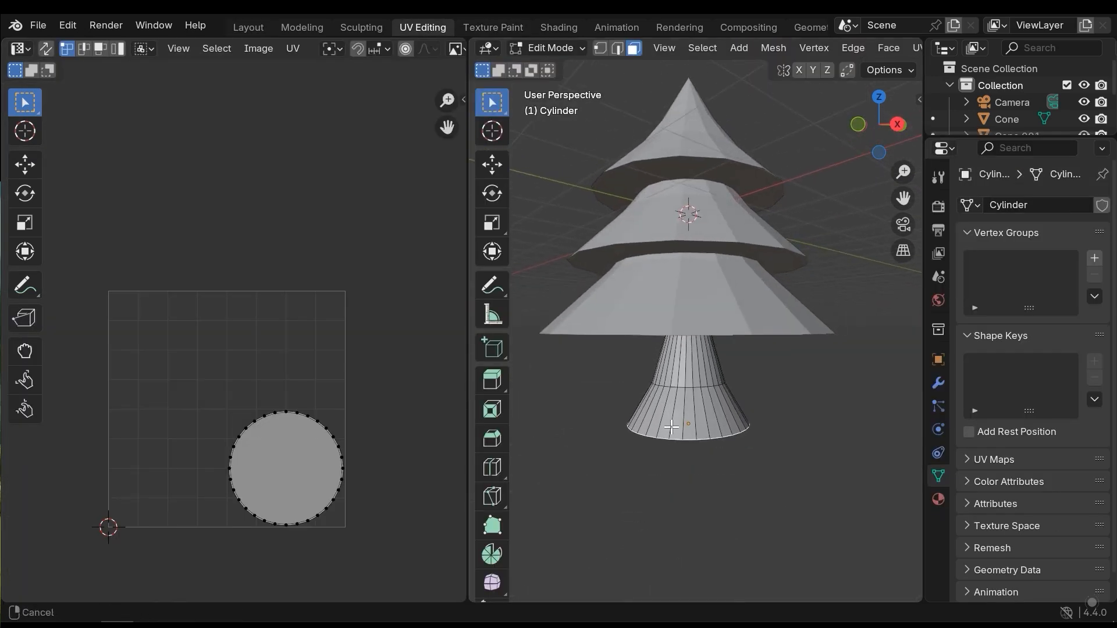
{"action": "scroll", "coordinate": [738, 362], "scroll_direction": "up", "scroll_amount": 1}
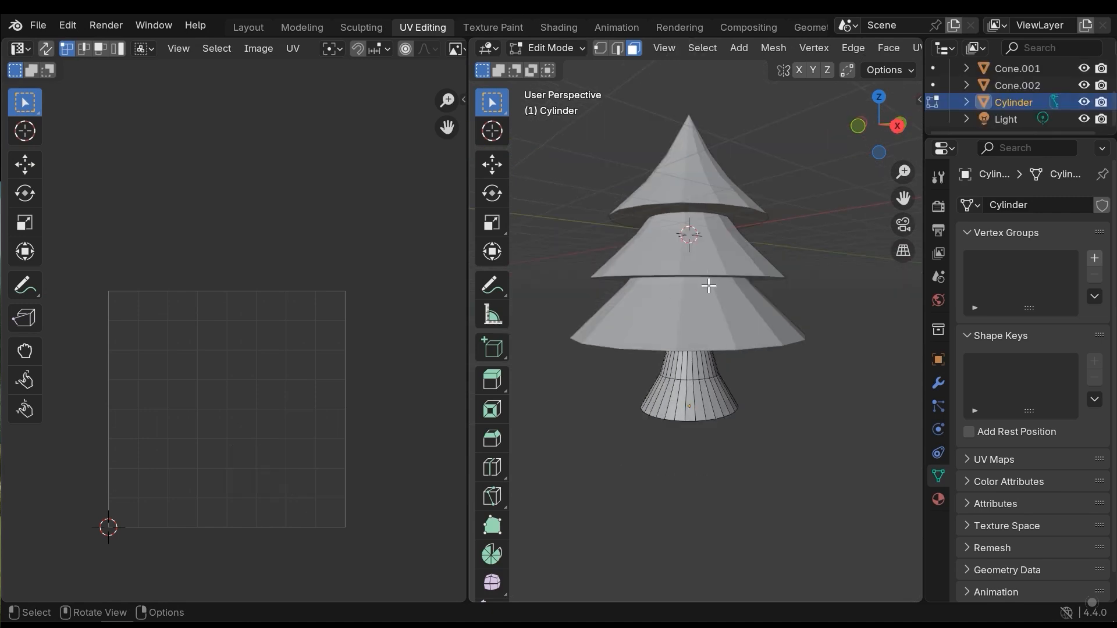
{"action": "left_click", "coordinate": [1085, 85]}
{"action": "scroll", "coordinate": [1087, 93], "scroll_direction": "up", "scroll_amount": 2}
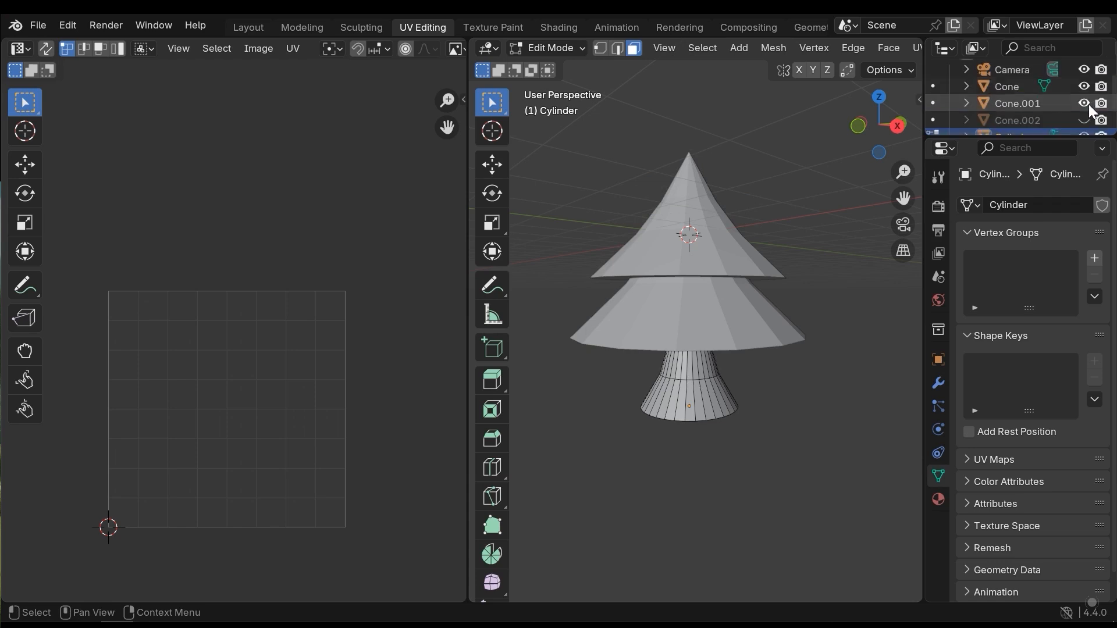
{"action": "left_click", "coordinate": [1084, 104]}
{"action": "left_click", "coordinate": [1084, 86]}
Select the edge loop around the trunk's top in edge select mode and mark it as a seam
{"action": "middle_click_drag", "start_coordinate": [761, 239], "coordinate": [725, 372]}
{"action": "scroll", "coordinate": [745, 379], "scroll_direction": "up", "scroll_amount": 1}
{"action": "key", "text": "2"}
{"action": "scroll", "coordinate": [732, 386], "scroll_direction": "up", "scroll_amount": 1}
{"action": "left_click", "coordinate": [705, 371], "text": "alt"}
{"action": "key", "text": "ctrl+e"}
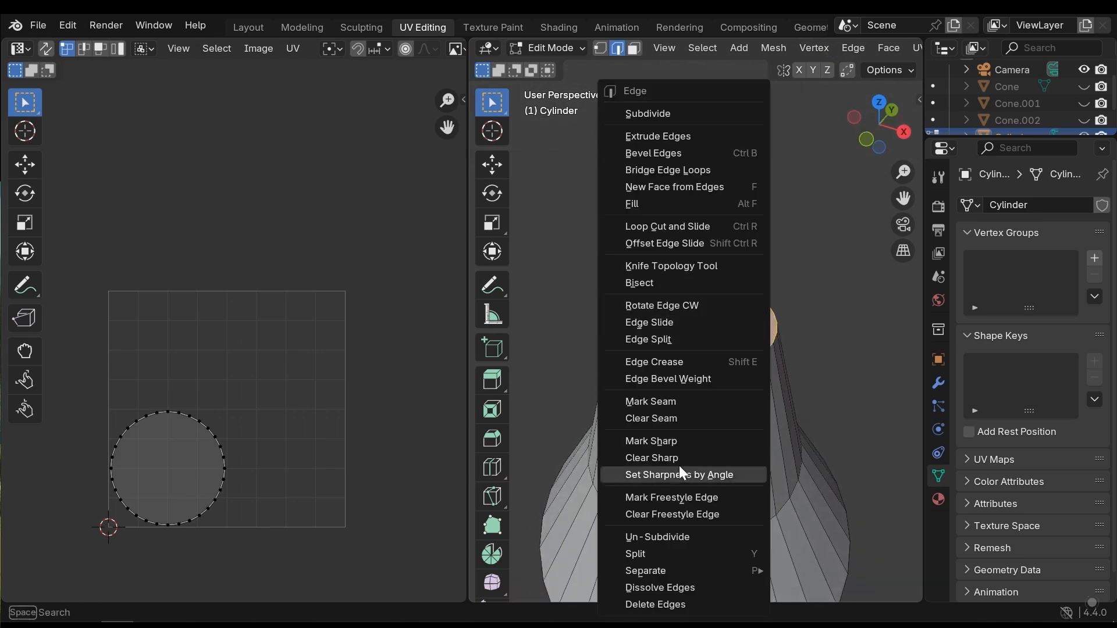
{"action": "left_click", "coordinate": [673, 401]}
Mark the edge loop around the trunk's flared base as a seam and deselect everything
{"action": "middle_click_drag", "start_coordinate": [778, 428], "coordinate": [793, 361]}
{"action": "left_click", "coordinate": [718, 309], "text": "alt"}
{"action": "key", "text": "ctrl+e"}
{"action": "left_click", "coordinate": [678, 348]}
{"action": "key", "text": "alt+a"}
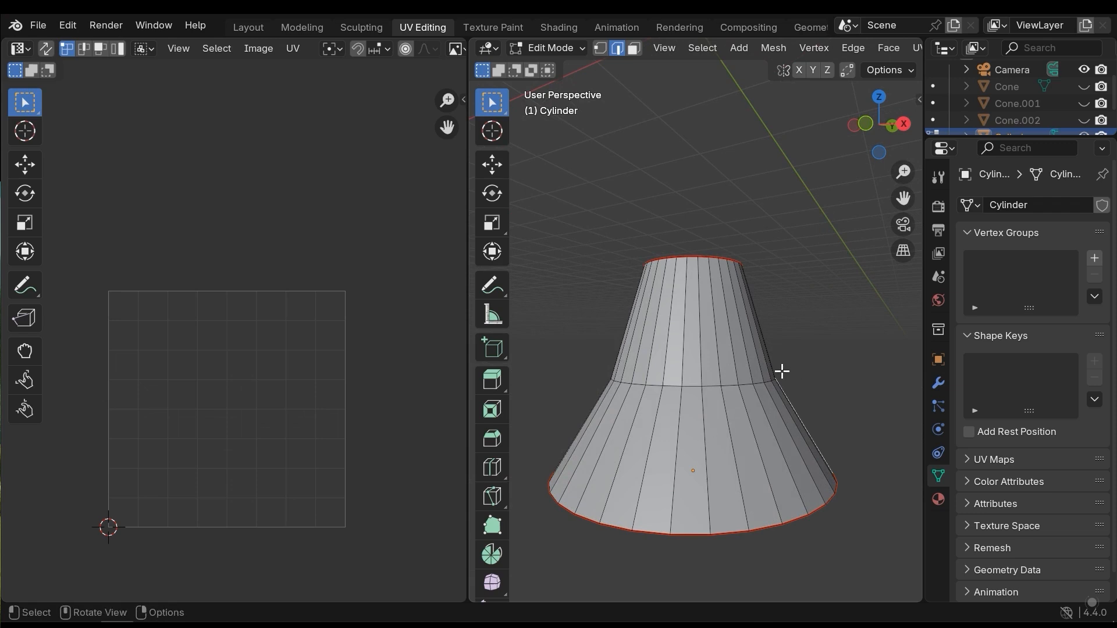
Mark one vertical line of edges from the trunk's top to its base as a seam
{"action": "middle_click_drag", "start_coordinate": [692, 420], "coordinate": [733, 399]}
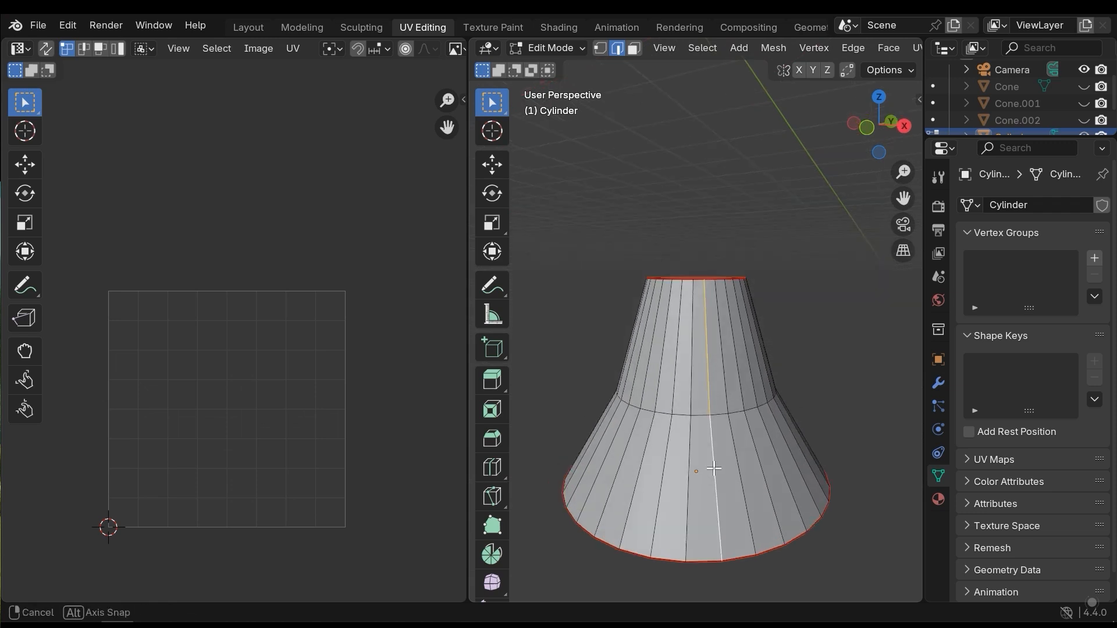
{"action": "key", "text": "ctrl+e"}
{"action": "left_click", "coordinate": [701, 386]}
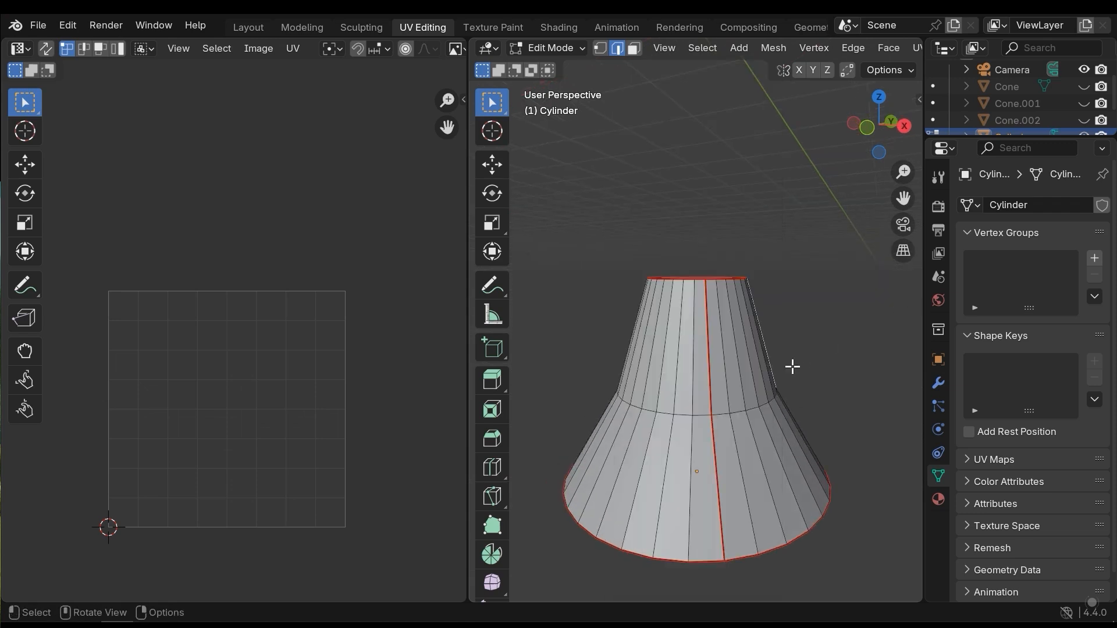
Select all of the trunk's faces in face select mode and unwrap them with Unwrap Angle Based
{"action": "scroll", "coordinate": [767, 383], "scroll_direction": "down", "scroll_amount": 2}
{"action": "middle_click_drag", "start_coordinate": [766, 387], "coordinate": [765, 412]}
{"action": "middle_click_drag", "start_coordinate": [802, 281], "coordinate": [766, 322]}
{"action": "key", "text": "3"}
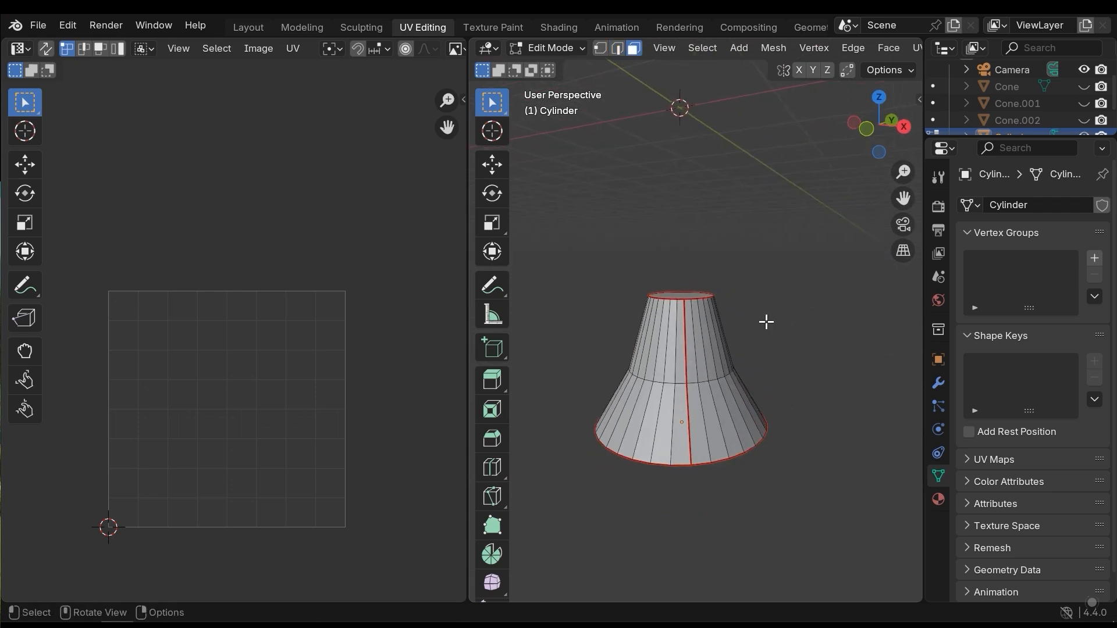
{"action": "scroll", "coordinate": [766, 321], "scroll_direction": "up", "scroll_amount": 1}
{"action": "key", "text": "a"}
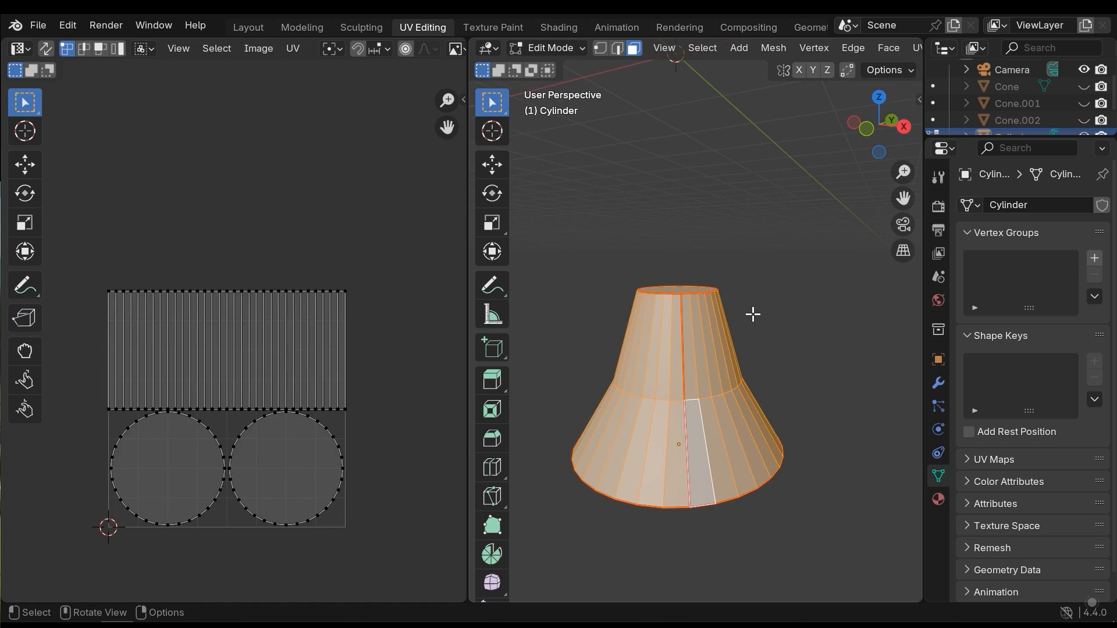
{"action": "key", "text": "u"}
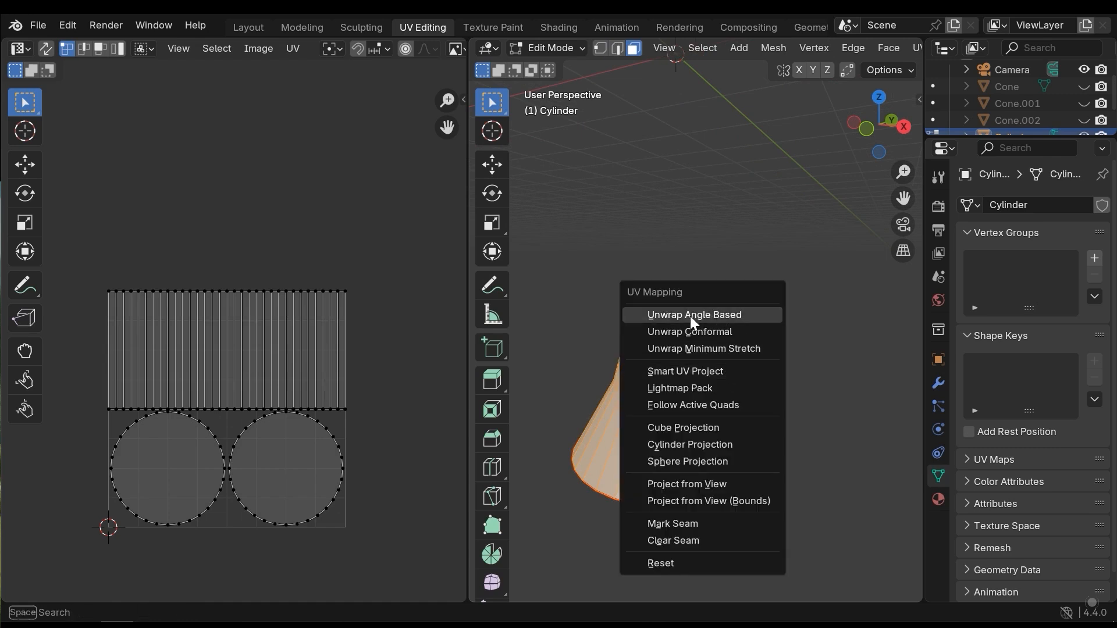
{"action": "left_click", "coordinate": [719, 316]}
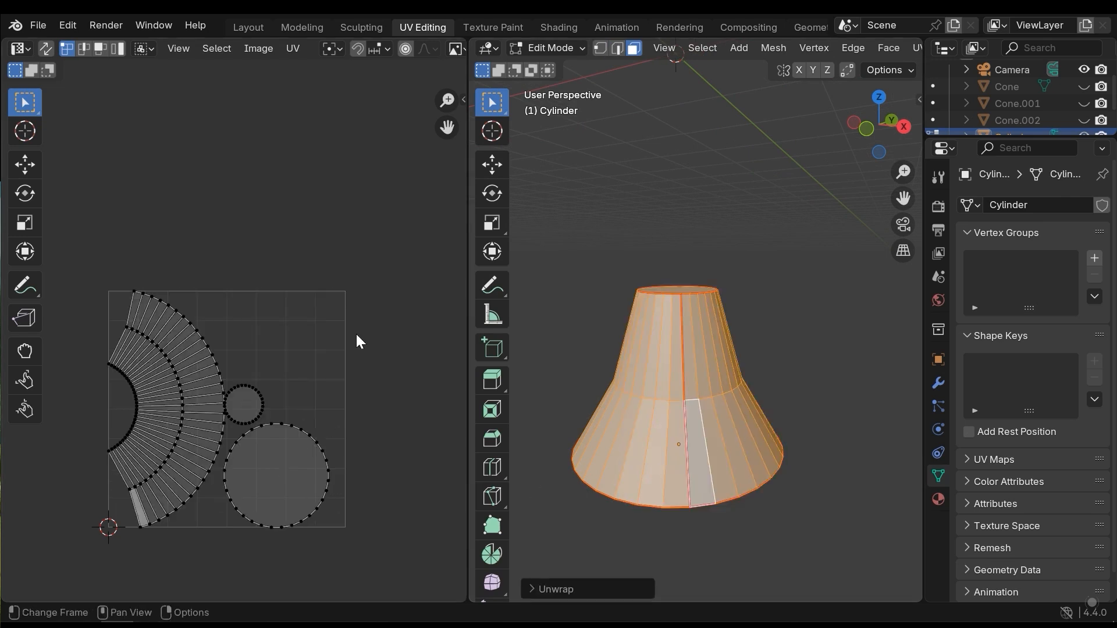
Scale all trunk UV islands down slightly within the UV square, deselect them, and return to the Layout workspace with nothing selected
{"action": "left_click_drag", "start_coordinate": [390, 232], "coordinate": [31, 592]}
{"action": "key", "text": "s"}
{"action": "left_click", "coordinate": [342, 482]}
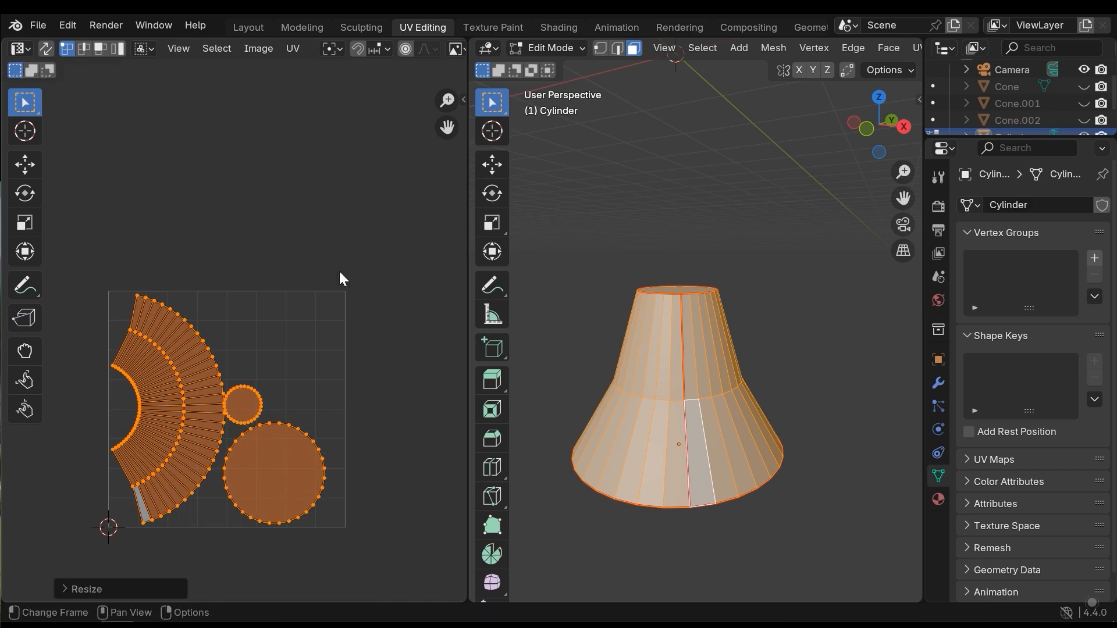
{"action": "left_click", "coordinate": [339, 417]}
{"action": "left_click", "coordinate": [228, 26]}
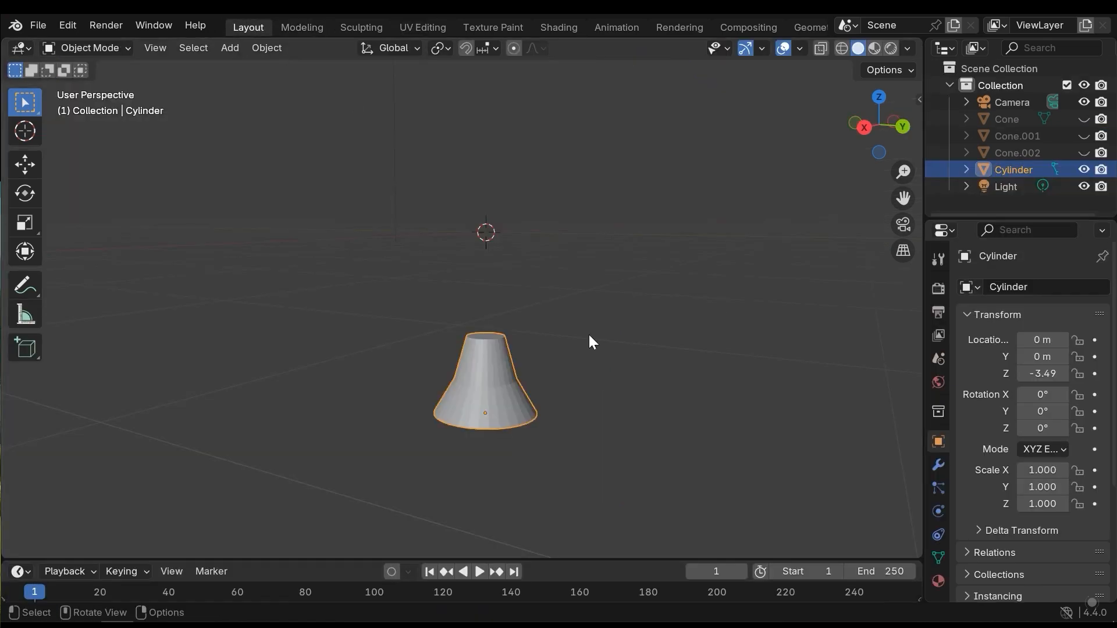
{"action": "left_click", "coordinate": [584, 359]}
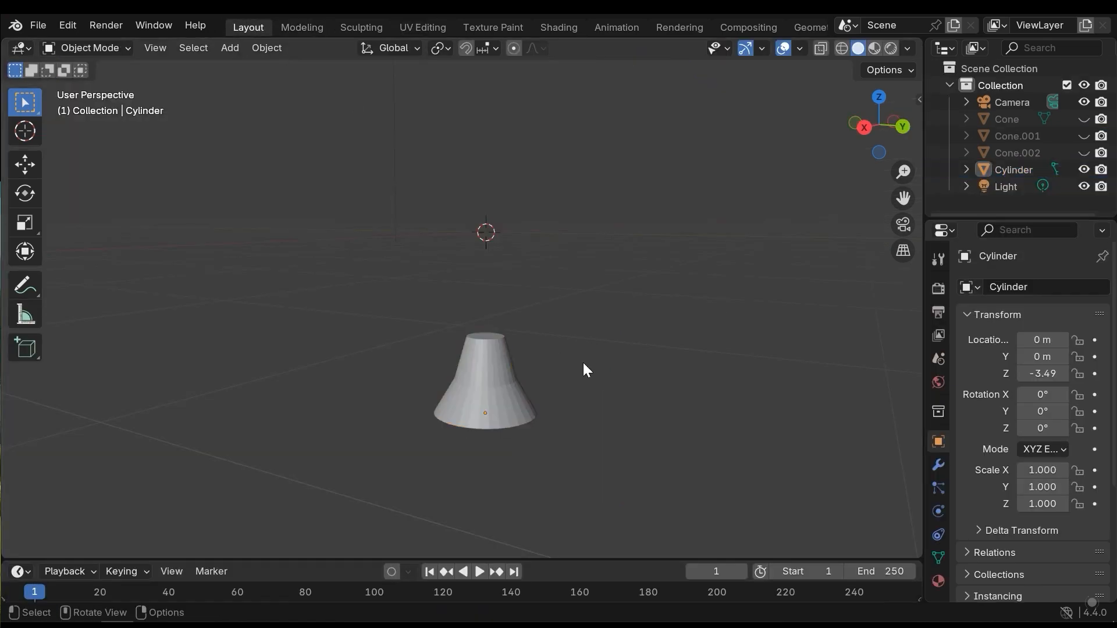
Make the three hidden cone tiers visible again above the trunk
{"action": "left_click", "coordinate": [1080, 149]}
{"action": "left_click", "coordinate": [1082, 136]}
{"action": "left_click", "coordinate": [1087, 121]}
{"action": "scroll", "coordinate": [617, 286], "scroll_direction": "down", "scroll_amount": 3}
{"action": "middle_click_drag", "start_coordinate": [611, 311], "coordinate": [563, 369]}
Select all three cone tiers and the trunk, move them about -5.05 m along Y, and deselect them
{"action": "key", "text": "shift+a"}
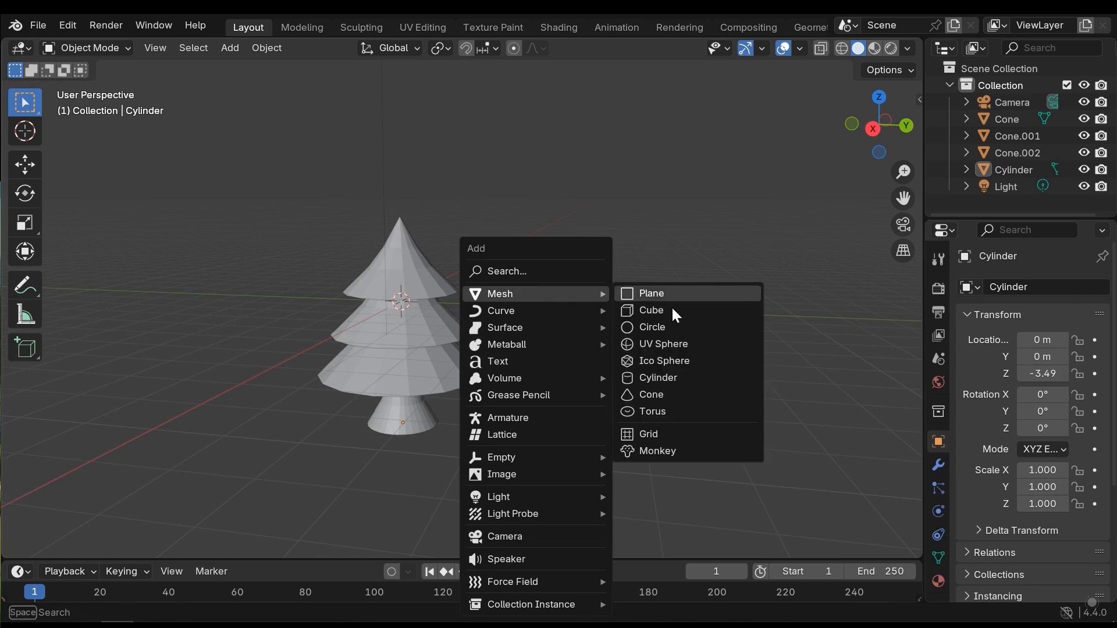
{"action": "middle_click_drag", "start_coordinate": [618, 291], "coordinate": [348, 487]}
{"action": "left_click_drag", "start_coordinate": [345, 481], "coordinate": [497, 250]}
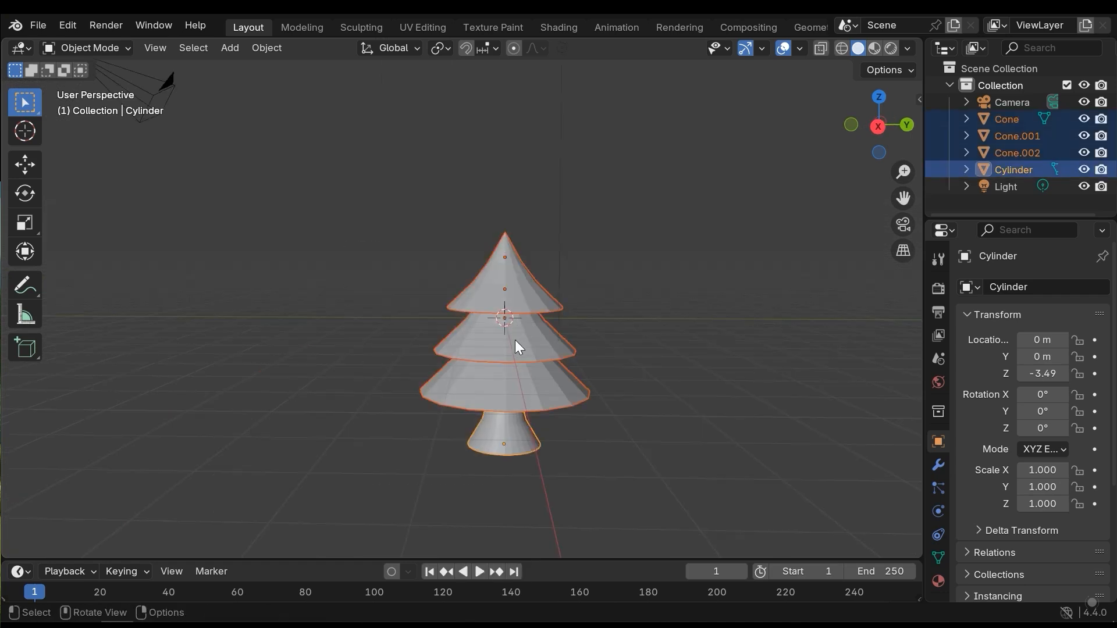
{"action": "key", "text": "g"}
{"action": "key", "text": "x"}
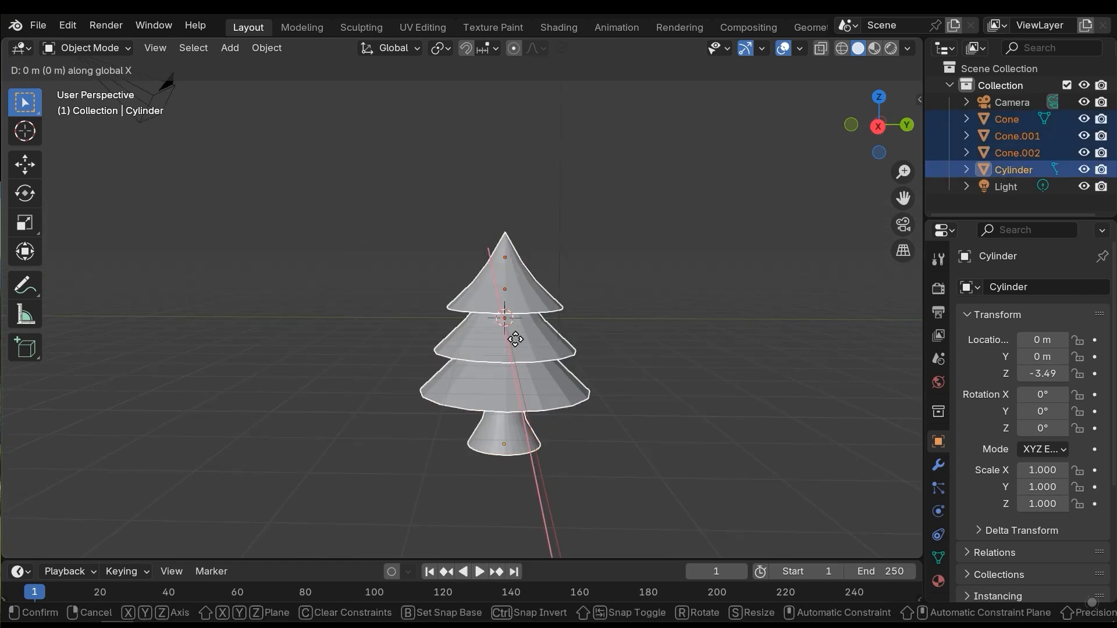
{"action": "key", "text": "y"}
{"action": "left_click", "coordinate": [547, 398]}
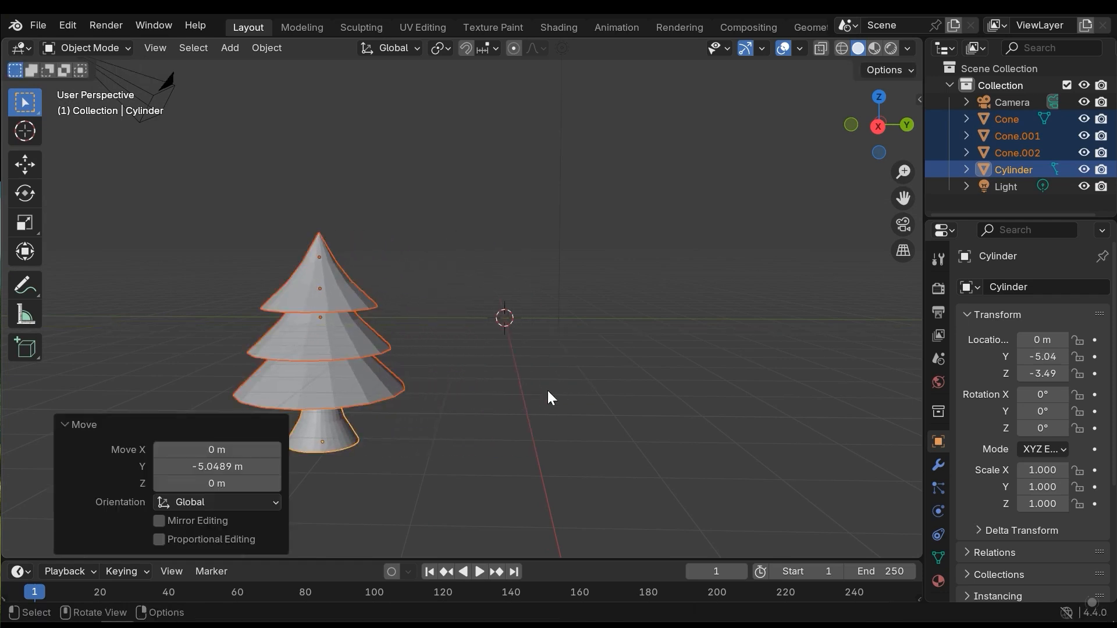
{"action": "left_click", "coordinate": [548, 399]}
Add a cone mesh at the 3D cursor and set its vertex count to 3
{"action": "key", "text": "shift+a"}
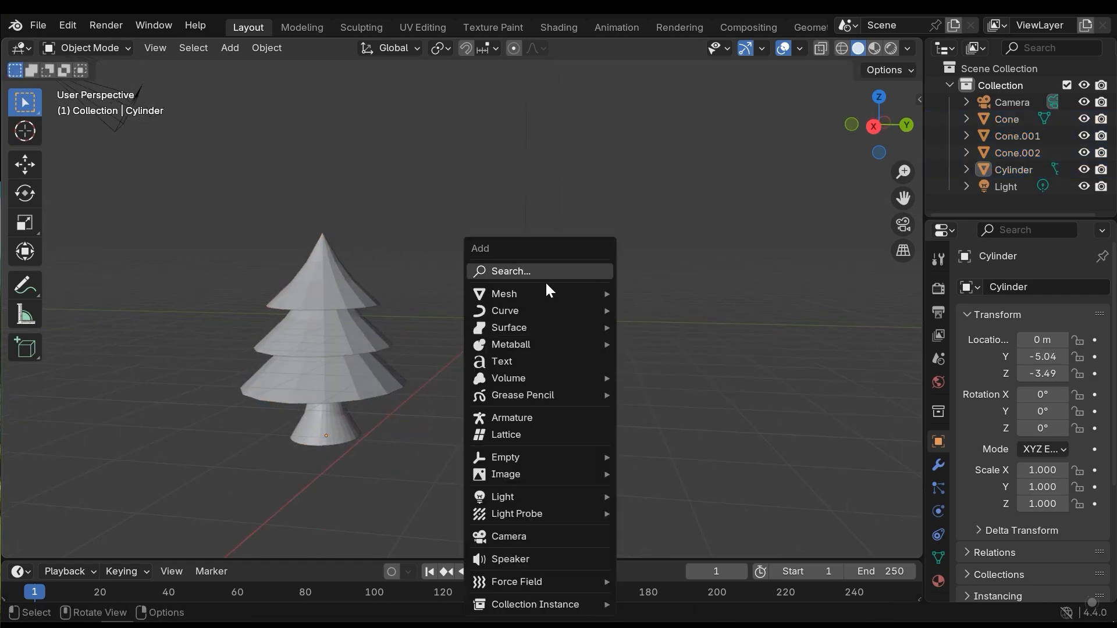
{"action": "mouse_move", "coordinate": [605, 293]}
{"action": "left_click", "coordinate": [656, 394]}
{"action": "scroll", "coordinate": [557, 350], "scroll_direction": "up", "scroll_amount": 5}
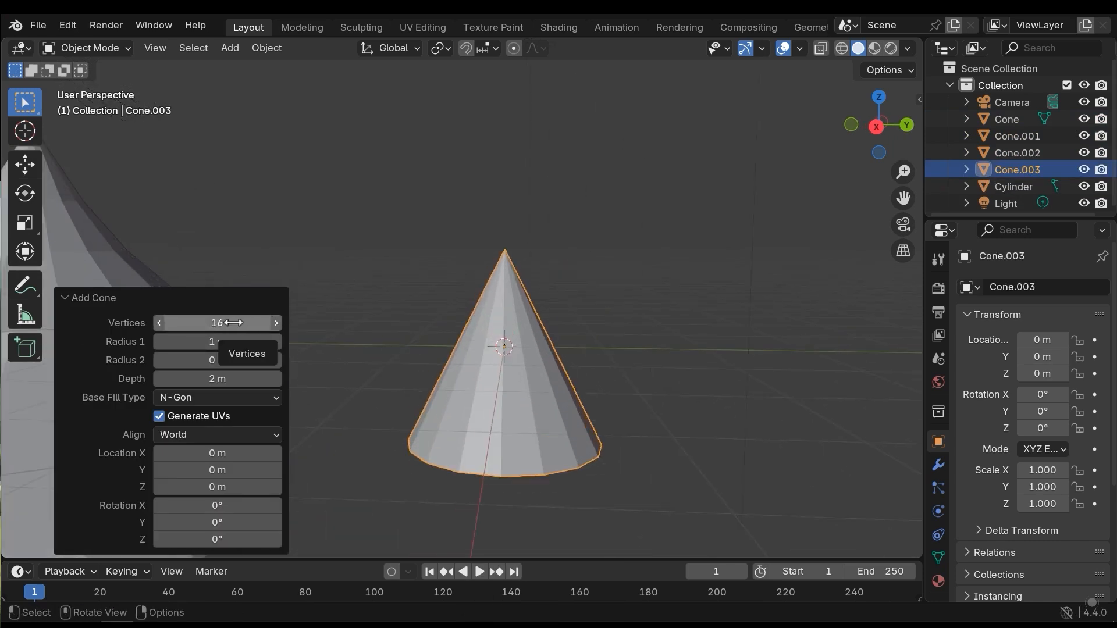
{"action": "left_click_drag", "start_coordinate": [227, 322], "coordinate": [168, 325]}
{"action": "middle_click_drag", "start_coordinate": [644, 366], "coordinate": [682, 361]}
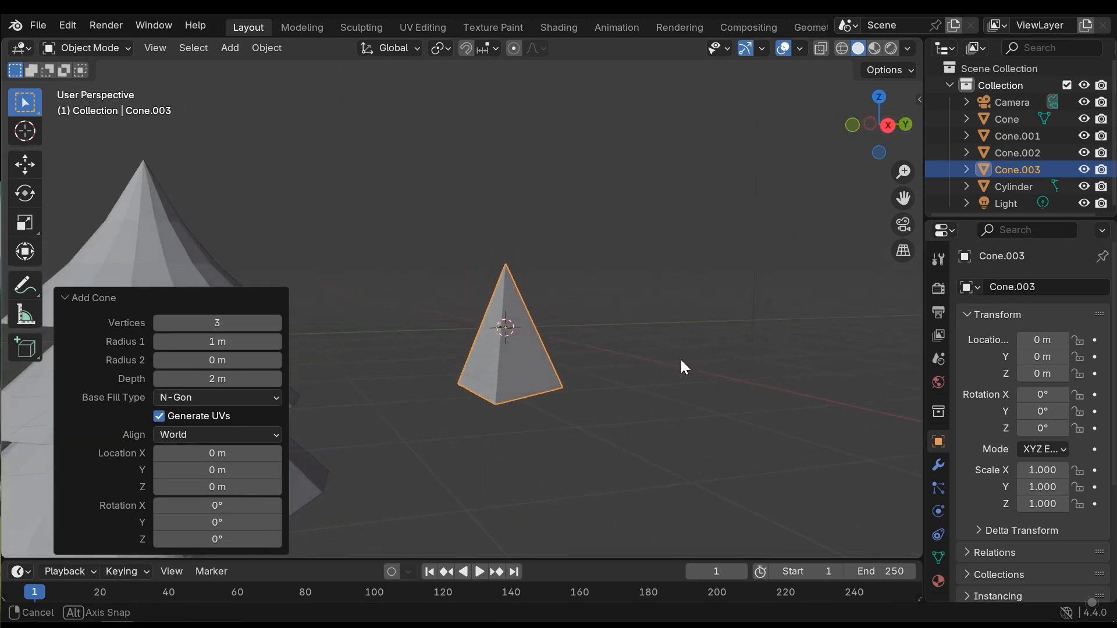
In Edit Mode, scale the new cone's base face by about 1.21 and raise it slightly along Z
{"action": "middle_click_drag", "start_coordinate": [572, 364], "coordinate": [588, 424]}
{"action": "key", "text": "Tab"}
{"action": "left_click", "coordinate": [527, 386]}
{"action": "left_click", "coordinate": [494, 359]}
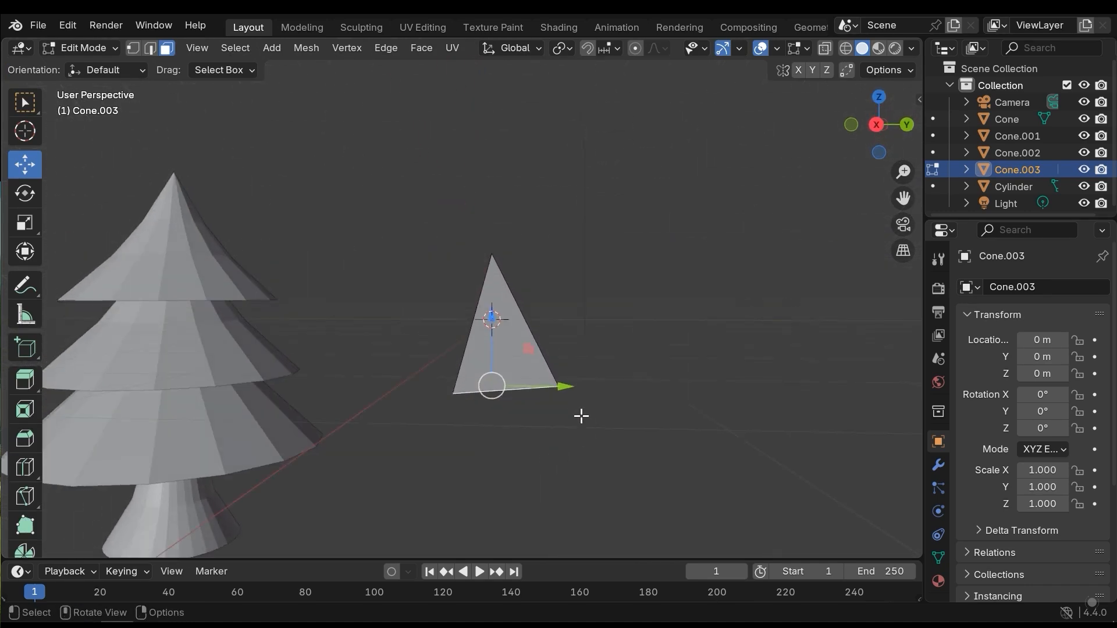
{"action": "key", "text": "s"}
{"action": "left_click", "coordinate": [593, 409]}
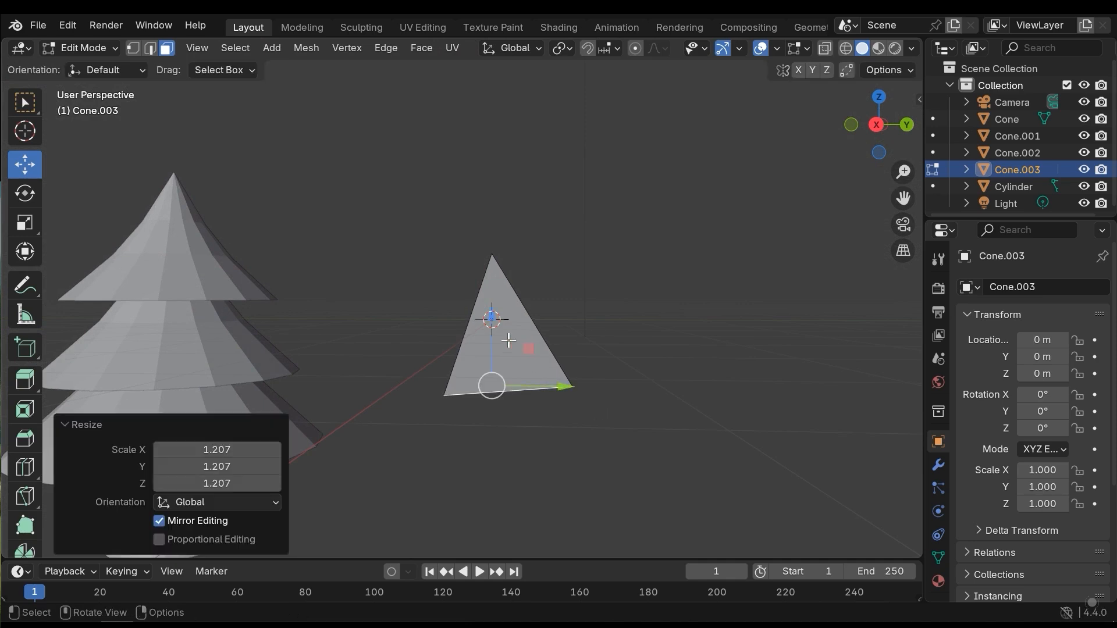
{"action": "left_click_drag", "start_coordinate": [491, 320], "coordinate": [494, 290]}
Extrude the base face downward, lower it about 0.16 m more, and scale it outward by over 1.5 times
{"action": "middle_click_drag", "start_coordinate": [493, 356], "coordinate": [474, 337]}
{"action": "key", "text": "e"}
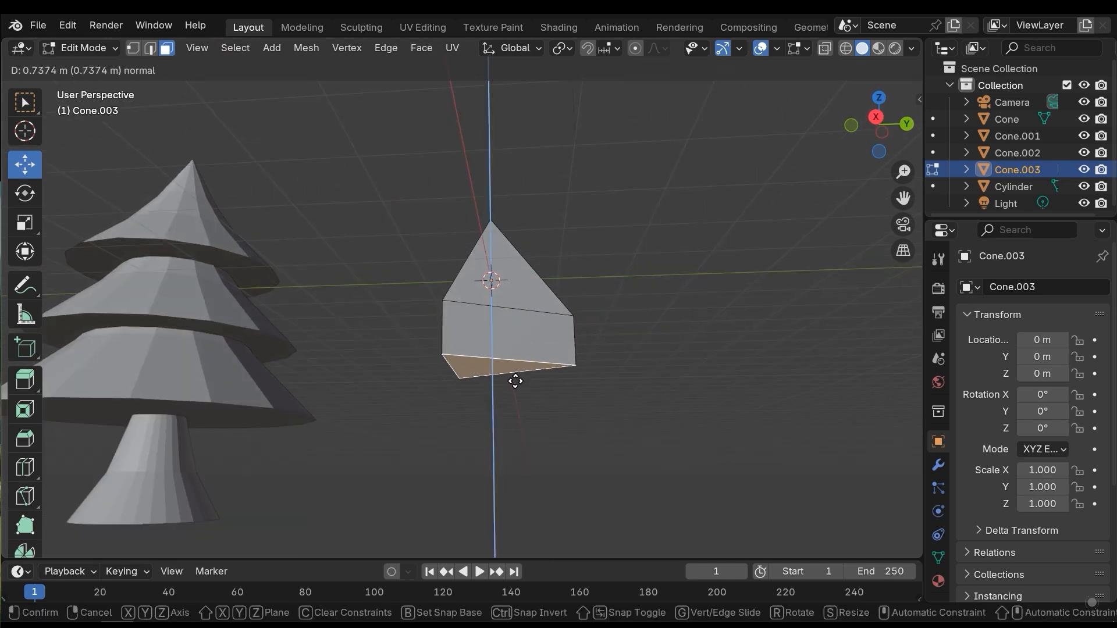
{"action": "left_click", "coordinate": [515, 385]}
{"action": "mouse_move", "coordinate": [516, 386]}
{"action": "middle_mouse_down"}
{"action": "mouse_move", "coordinate": [546, 435]}
{"action": "mouse_move", "coordinate": [570, 434]}
{"action": "mouse_move", "coordinate": [525, 375]}
{"action": "middle_mouse_up"}
{"action": "left_click_drag", "start_coordinate": [490, 324], "coordinate": [489, 337]}
{"action": "key", "text": "s"}
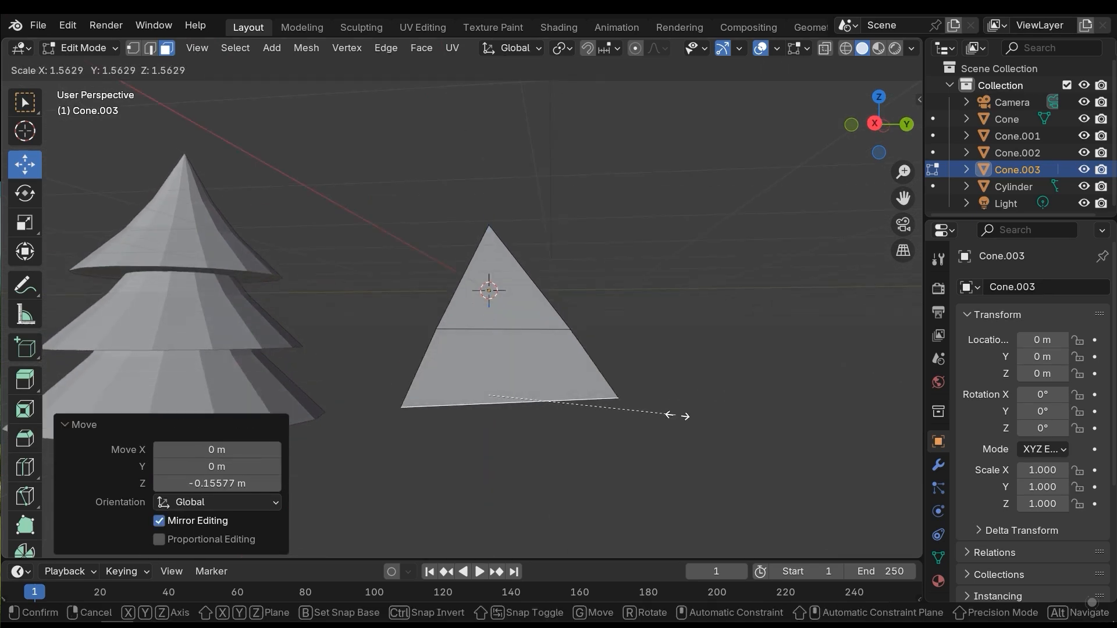
{"action": "left_click", "coordinate": [692, 413]}
Extrude the base face down another 0.94 m or so and scale it outward to widen the tier
{"action": "middle_click_drag", "start_coordinate": [526, 439], "coordinate": [508, 377]}
{"action": "key", "text": "e"}
{"action": "left_click", "coordinate": [517, 441]}
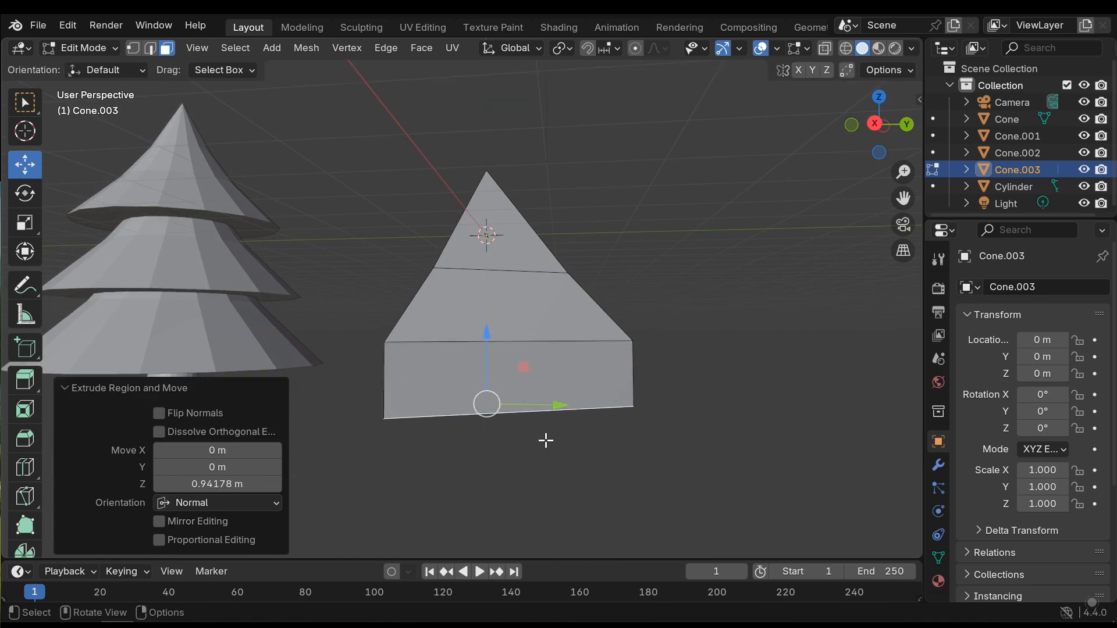
{"action": "key", "text": "s"}
{"action": "left_click", "coordinate": [775, 438]}
{"action": "middle_click_drag", "start_coordinate": [775, 438], "coordinate": [482, 362]}
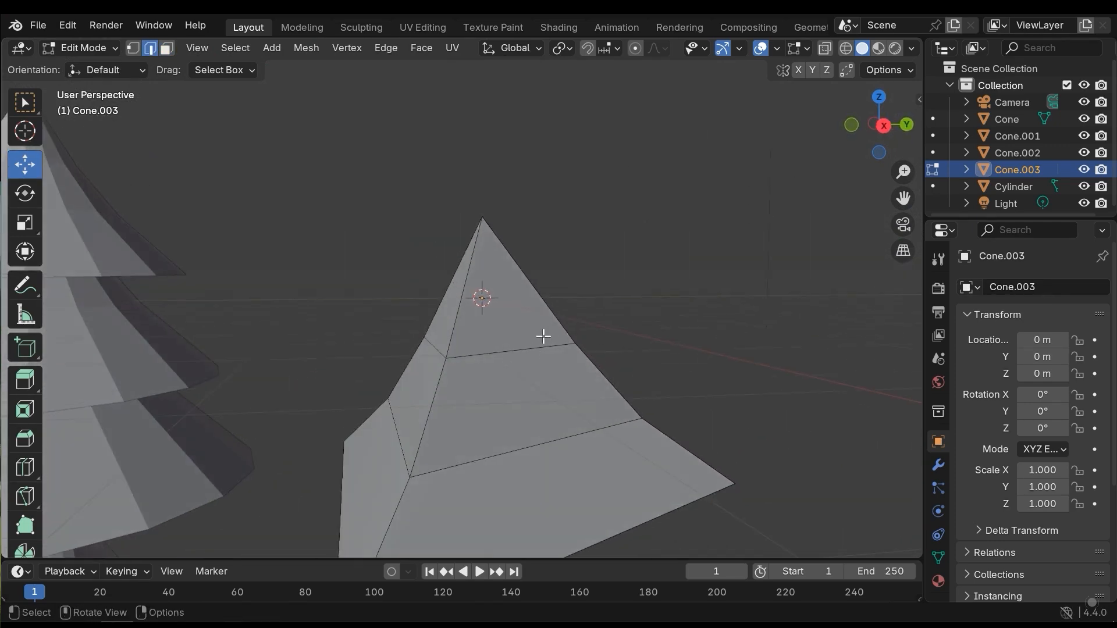
Rescale an edge loop between the three-sided tier's segments to refine its slope, and return to Object Mode
{"action": "middle_click_drag", "start_coordinate": [611, 372], "coordinate": [479, 418]}
{"action": "key", "text": "s"}
{"action": "left_click", "coordinate": [574, 366]}
{"action": "scroll", "coordinate": [605, 389], "scroll_direction": "down", "scroll_amount": 2}
{"action": "left_click", "coordinate": [583, 364]}
{"action": "scroll", "coordinate": [512, 414], "scroll_direction": "down", "scroll_amount": 1}
{"action": "key", "text": "Tab"}
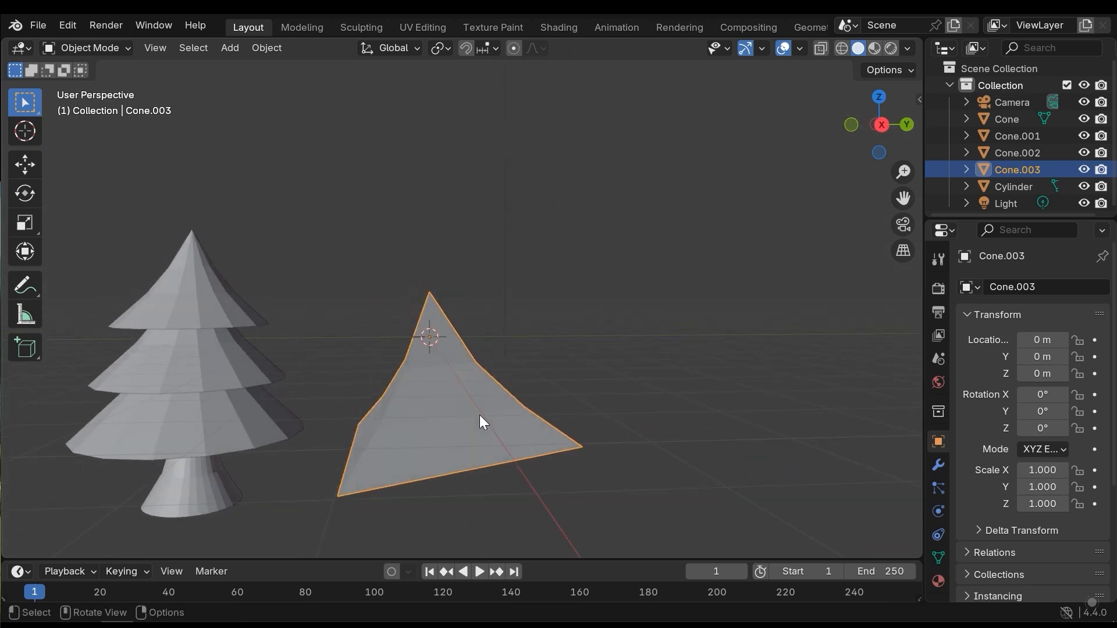
Duplicate the three-sided tier about 0.72 m up along Z and scale the copy down
{"action": "key", "text": "shift+d"}
{"action": "key", "text": "z"}
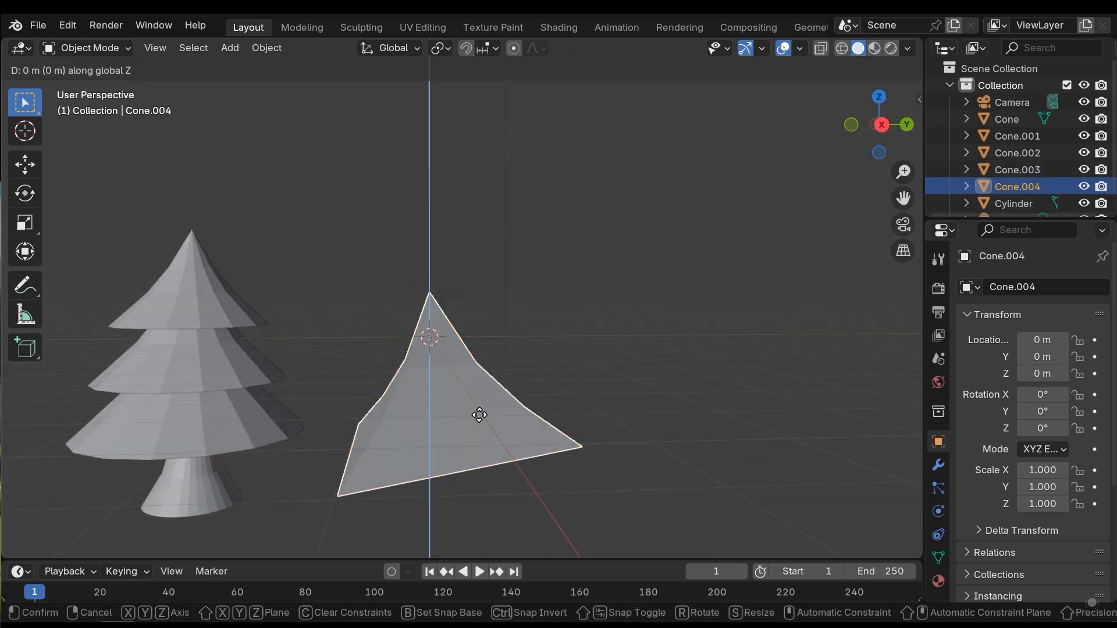
{"action": "left_click", "coordinate": [479, 381]}
{"action": "key", "text": "s"}
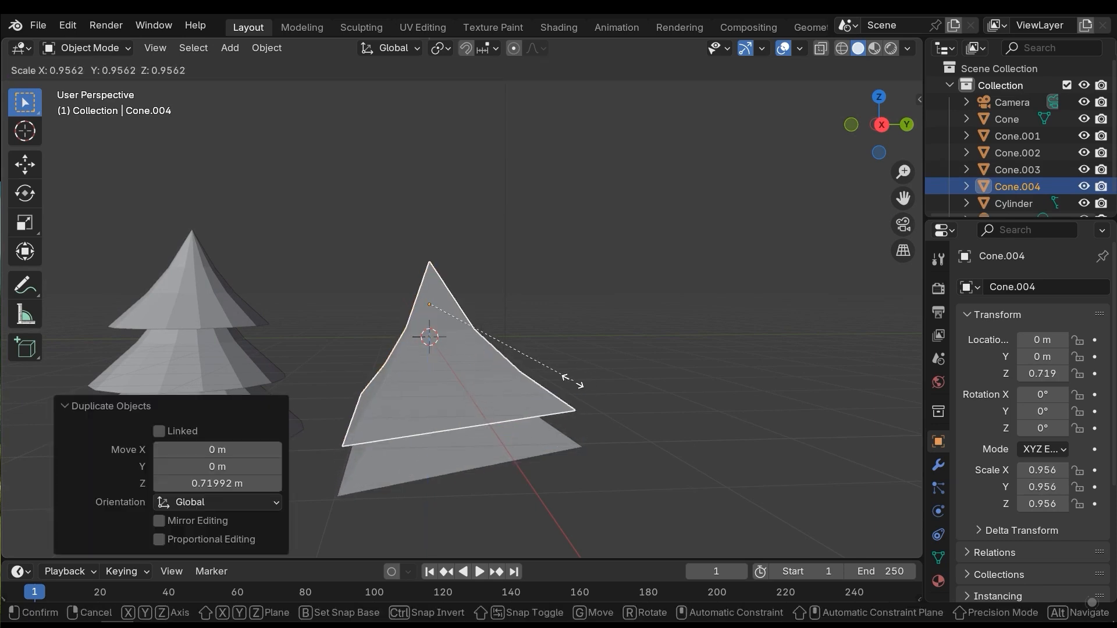
Duplicate the second three-sided tier about 1.03 m up along Z and scale the copy by about 0.78
{"action": "key", "text": "shift+d"}
{"action": "key", "text": "z"}
{"action": "left_click", "coordinate": [522, 365]}
{"action": "key", "text": "s"}
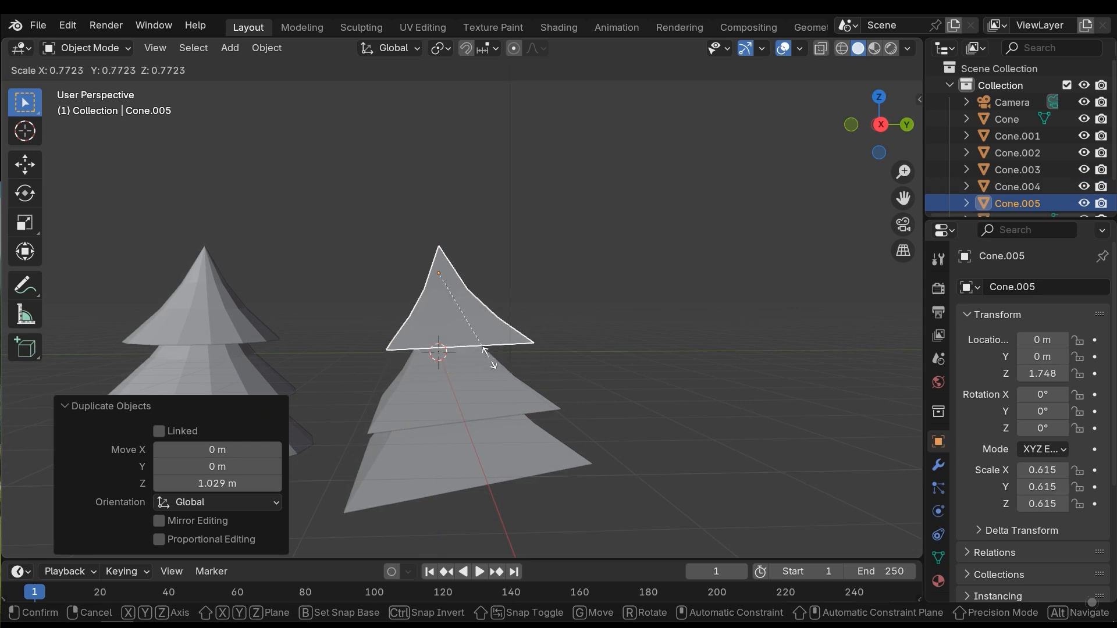
{"action": "left_click", "coordinate": [494, 346]}
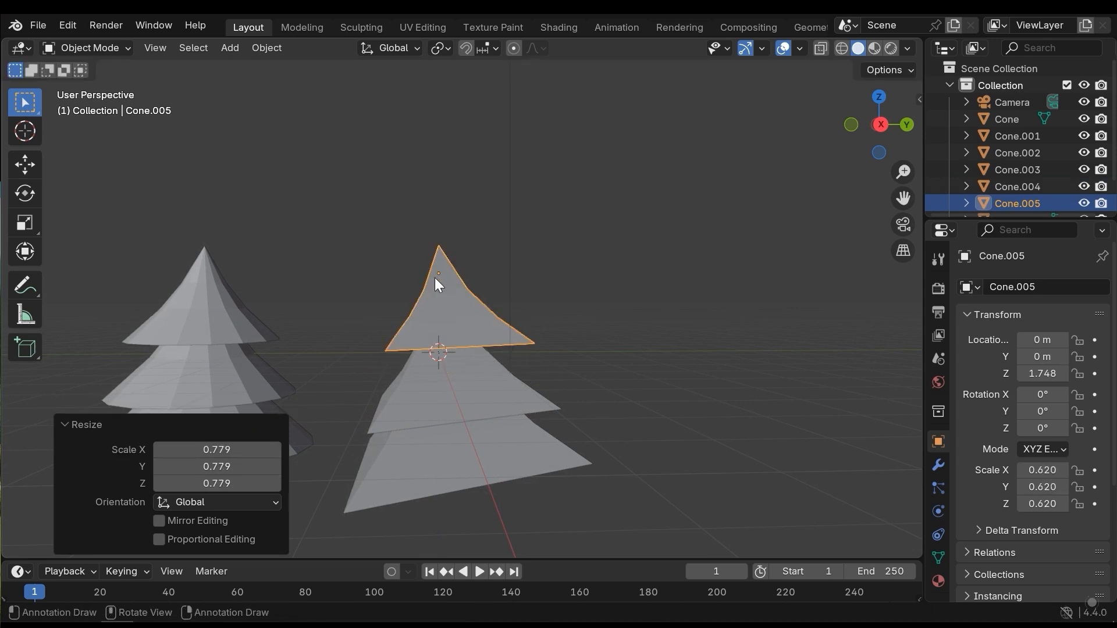
Lower the top three-sided tier about 0.36 m along Z onto the tier below and deselect it
{"action": "key", "text": "g"}
{"action": "key", "text": "z"}
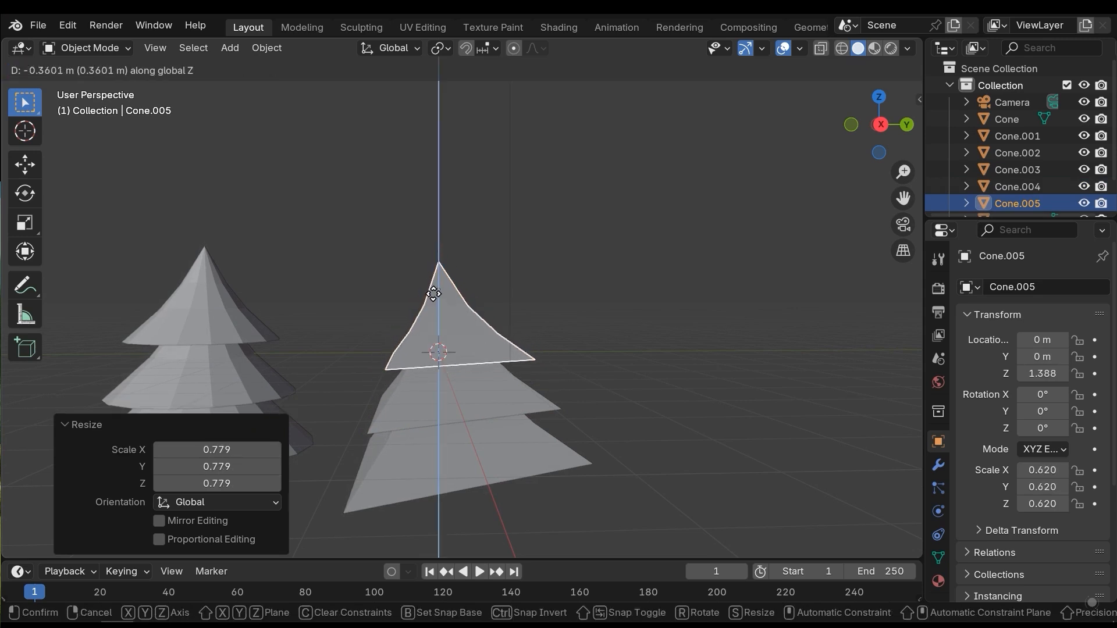
{"action": "left_click", "coordinate": [434, 293]}
{"action": "left_click", "coordinate": [663, 319]}
Duplicate the first tree's trunk and move the copy about 5.37 m along Y under the second tree
{"action": "middle_click_drag", "start_coordinate": [663, 319], "coordinate": [421, 386]}
{"action": "left_click", "coordinate": [352, 400]}
{"action": "middle_click_drag", "start_coordinate": [352, 401], "coordinate": [397, 416]}
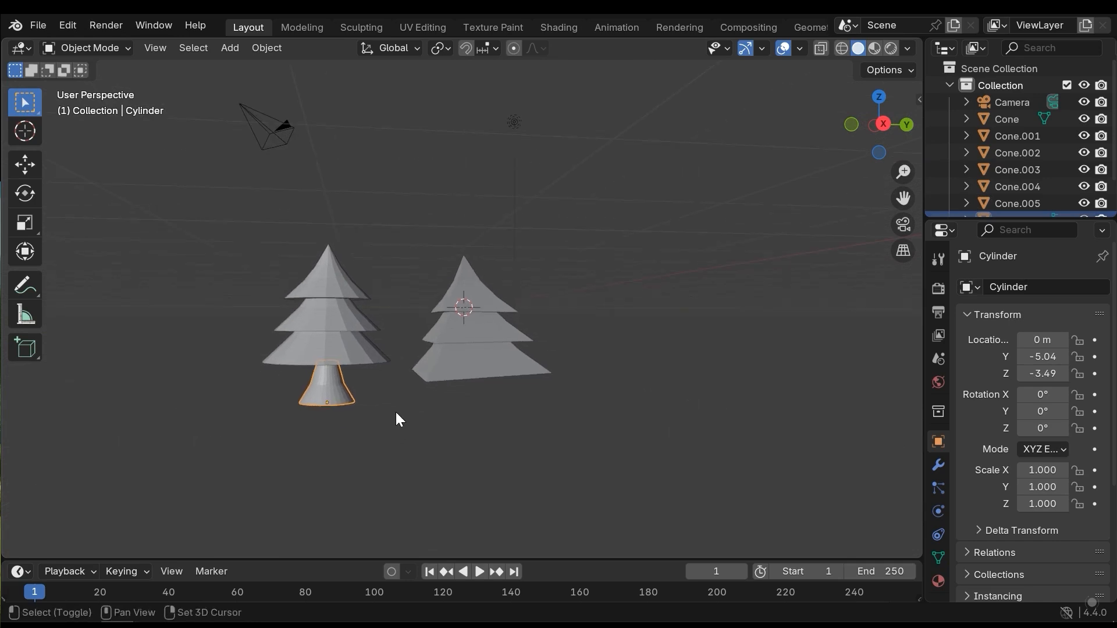
{"action": "key", "text": "shift+d"}
{"action": "right_click", "coordinate": [399, 417]}
{"action": "key", "text": "g"}
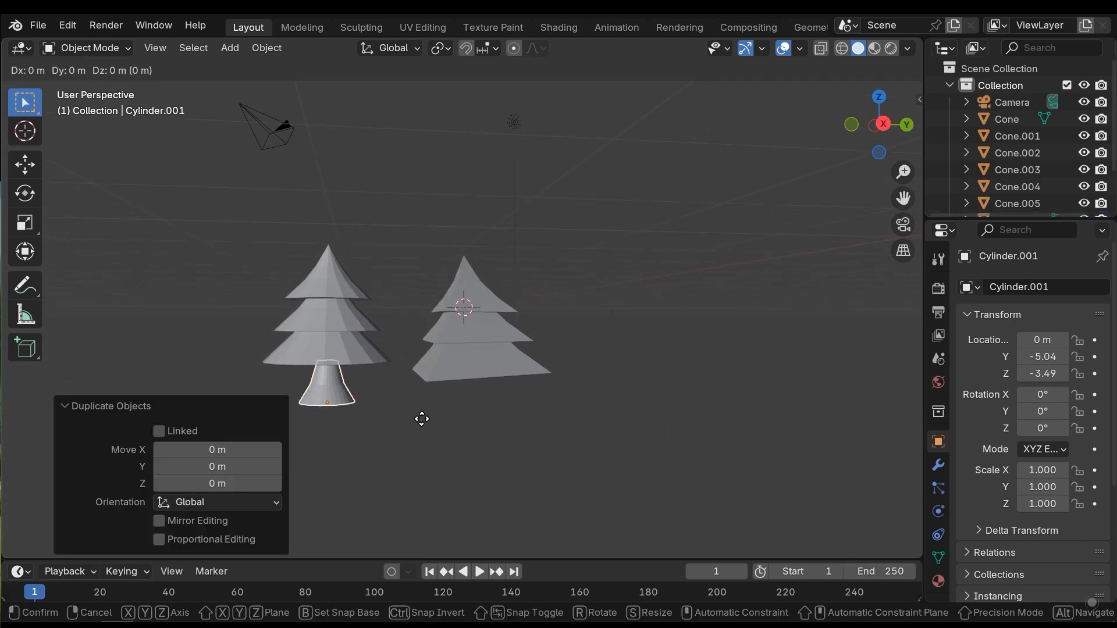
{"action": "key", "text": "y"}
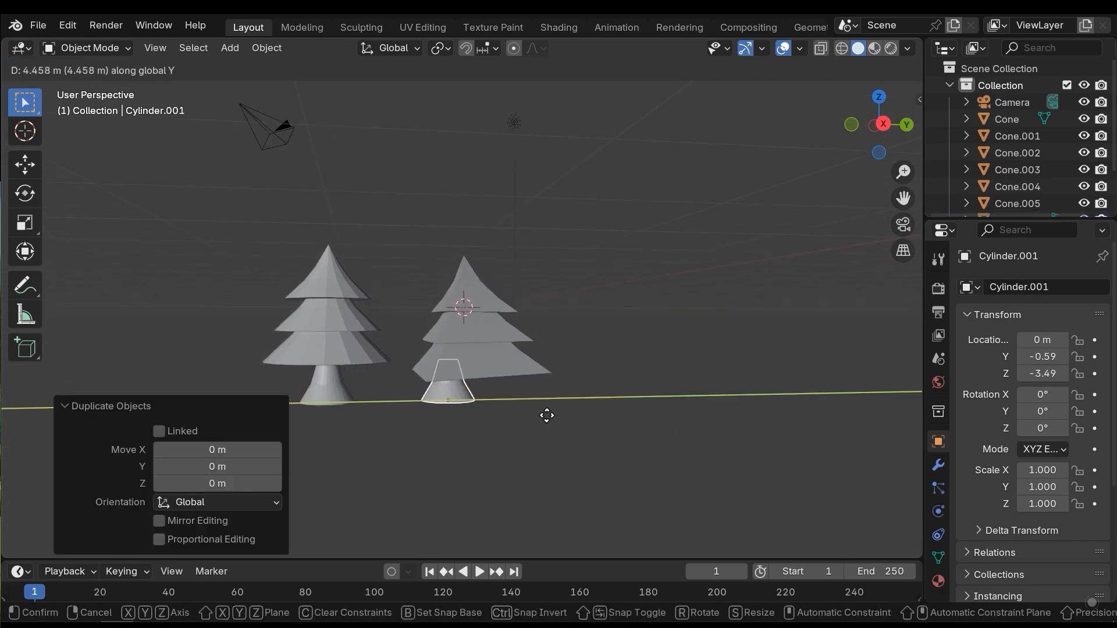
{"action": "left_click", "coordinate": [566, 414]}
Lower the copied trunk about 0.45 m along Z beneath the second tree's bottom tier
{"action": "middle_click_drag", "start_coordinate": [477, 434], "coordinate": [444, 394]}
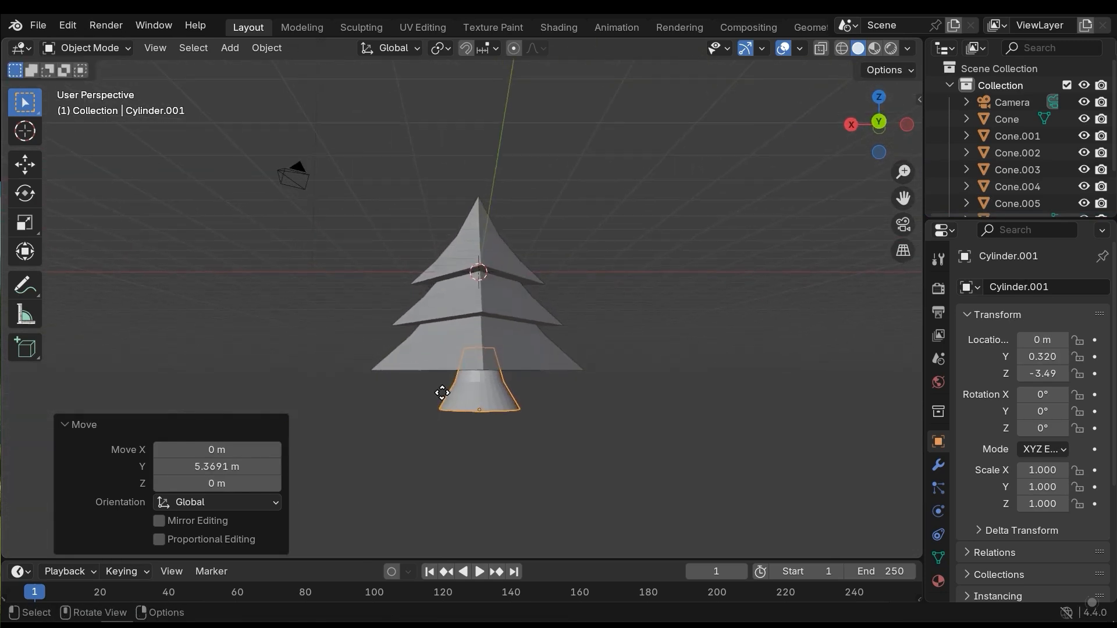
{"action": "key", "text": "g"}
{"action": "key", "text": "z"}
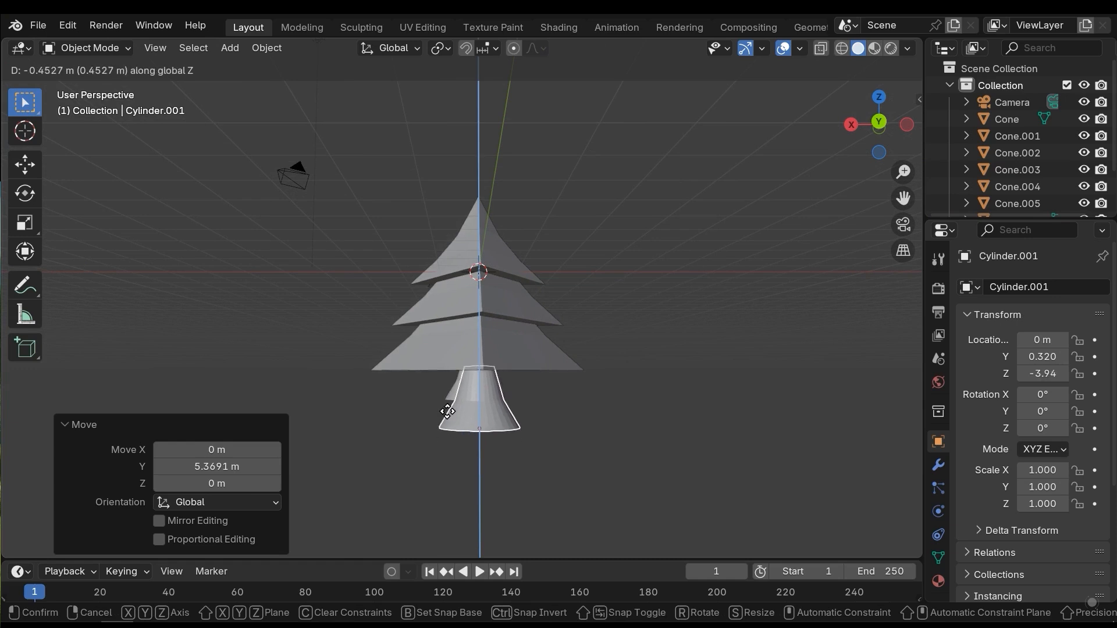
{"action": "left_click", "coordinate": [448, 401]}
{"action": "middle_click_drag", "start_coordinate": [763, 446], "coordinate": [639, 430]}
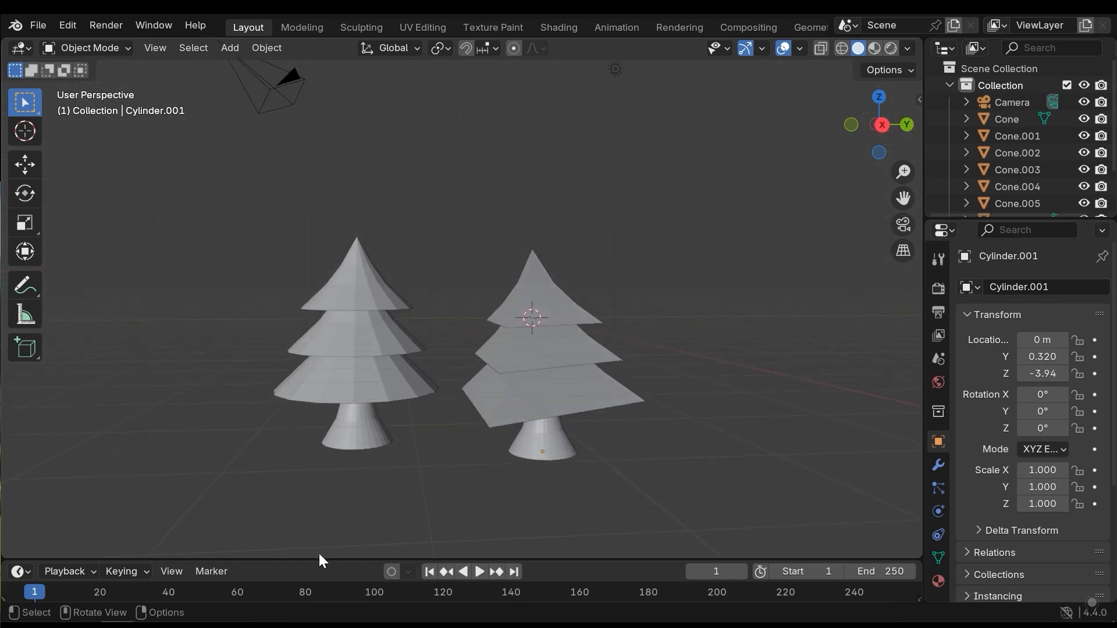
Enlarge the timeline area, select the first tree's three cone tiers, and change the timeline to a Shader Editor
{"action": "left_click_drag", "start_coordinate": [312, 555], "coordinate": [340, 443]}
{"action": "middle_click_drag", "start_coordinate": [409, 382], "coordinate": [472, 377], "text": "shift"}
{"action": "middle_click_drag", "start_coordinate": [472, 377], "coordinate": [502, 389]}
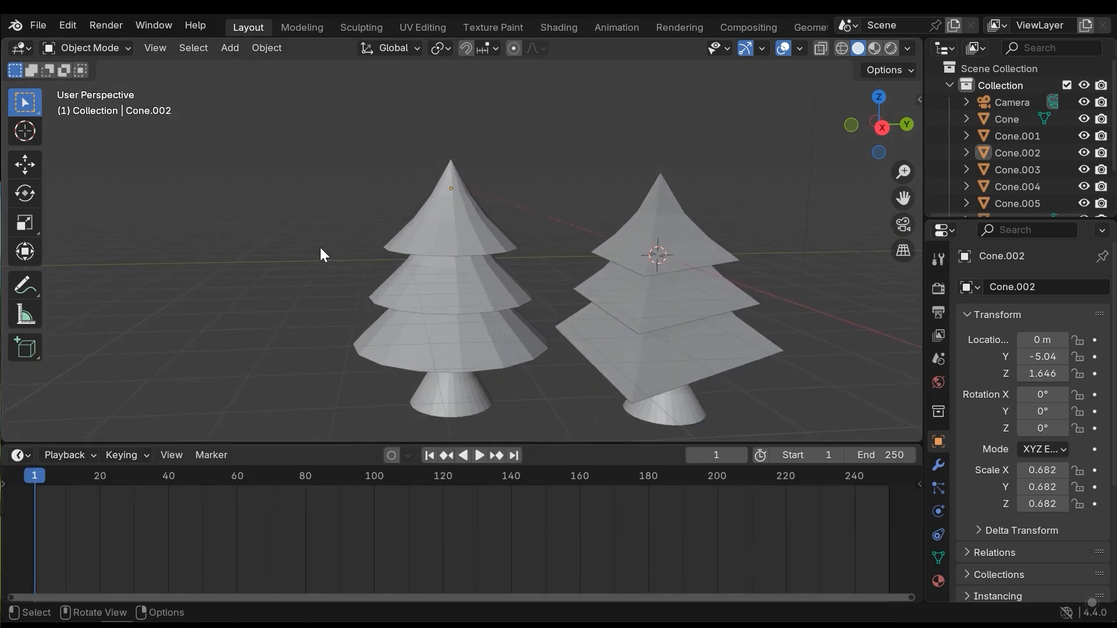
{"action": "mouse_move", "coordinate": [320, 247]}
{"action": "middle_mouse_down"}
{"action": "mouse_move", "coordinate": [345, 295]}
{"action": "mouse_move", "coordinate": [326, 250]}
{"action": "middle_mouse_up"}
{"action": "left_click_drag", "start_coordinate": [314, 215], "coordinate": [402, 378]}
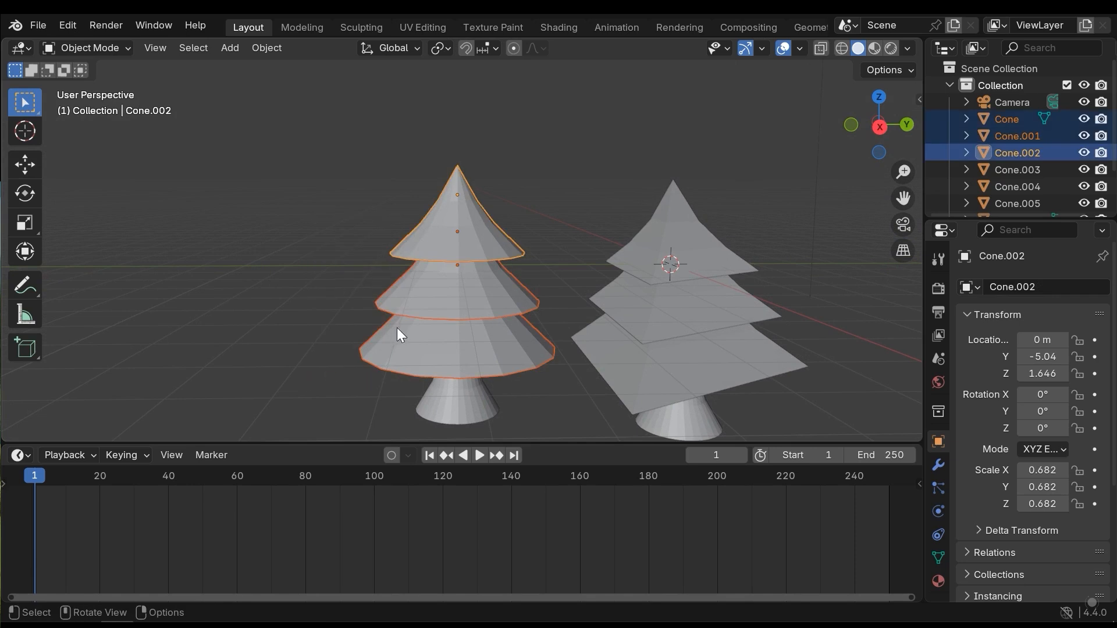
{"action": "left_click", "coordinate": [22, 455]}
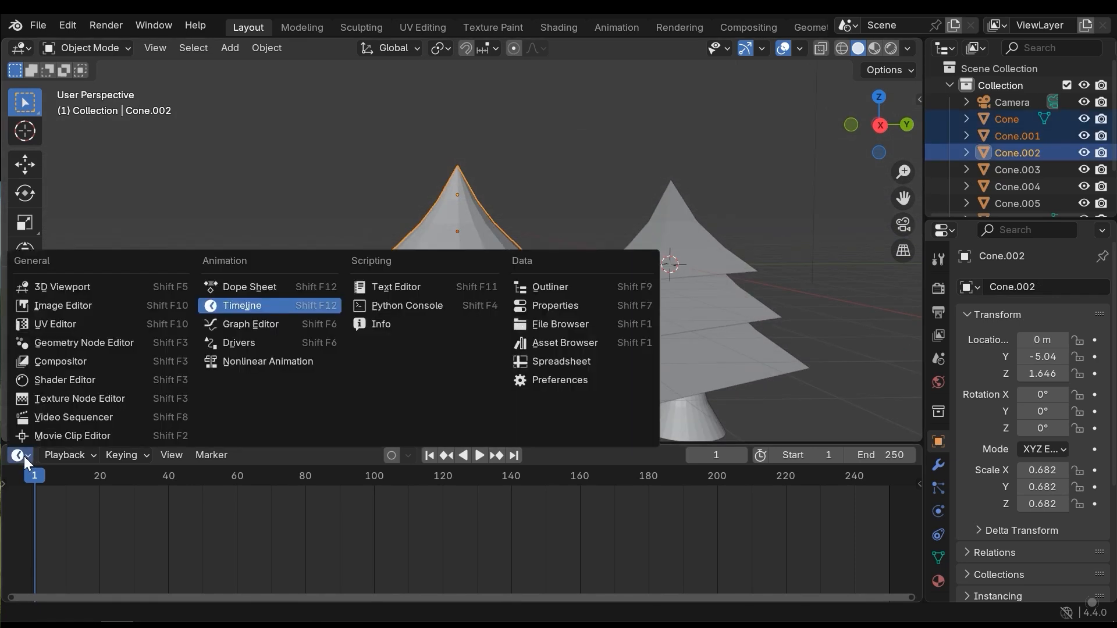
{"action": "left_click", "coordinate": [58, 380]}
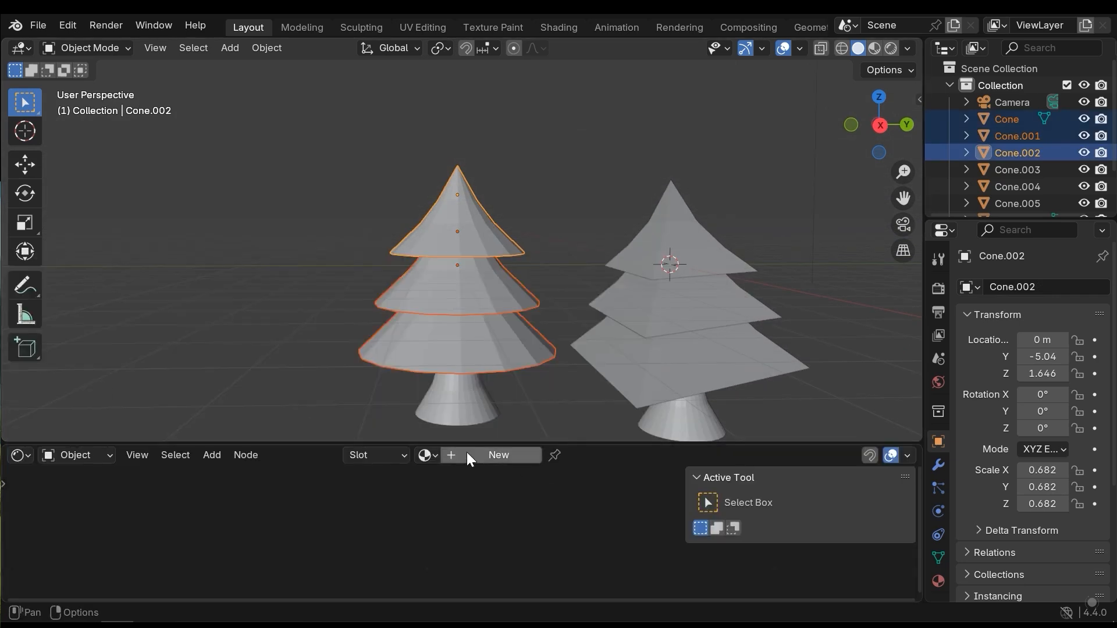
Create a new material on the first tree's active top tier and name it Tree1Mat
{"action": "left_click", "coordinate": [499, 455]}
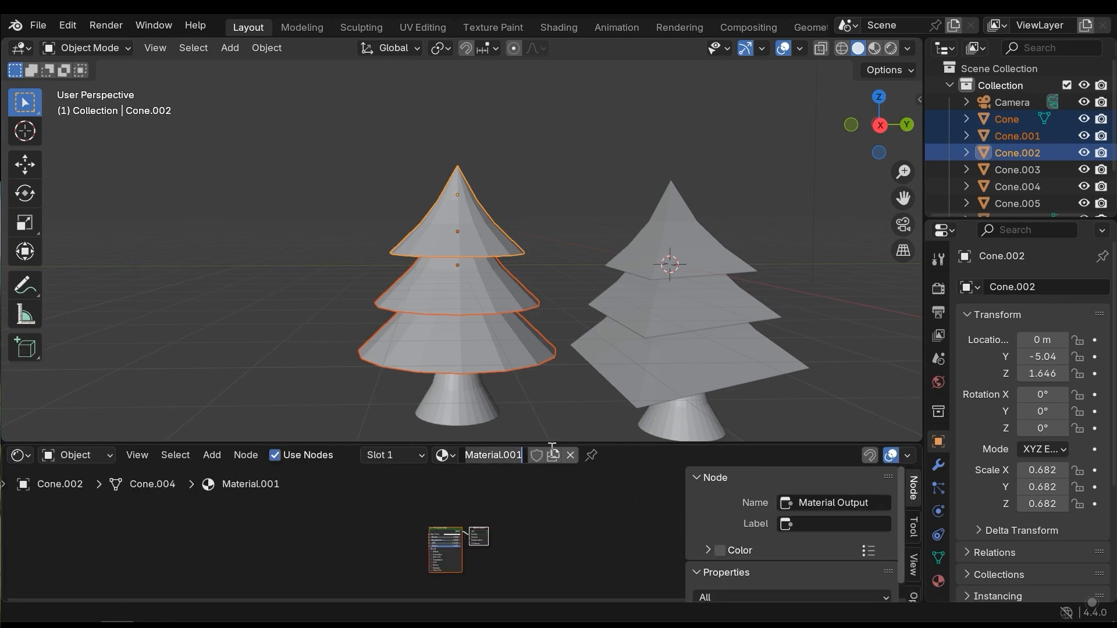
{"action": "type", "text": "Trere"}
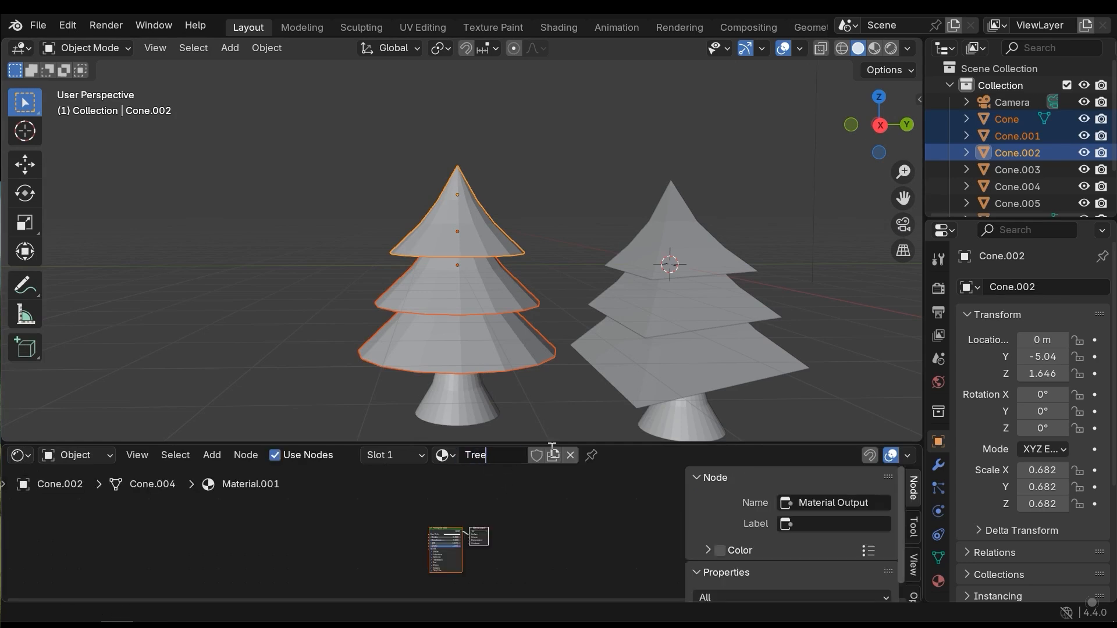
{"action": "type", "text": "Mat"}
{"action": "key", "text": "Return"}
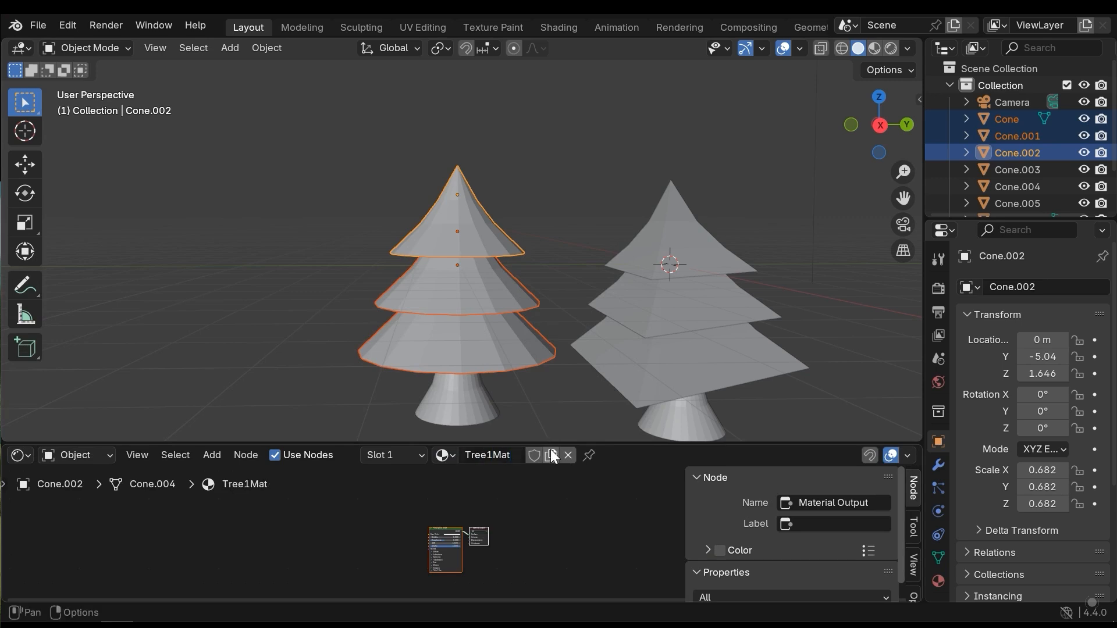
Switch the viewport shading to Material Preview and frame both trees
{"action": "scroll", "coordinate": [489, 523], "scroll_direction": "up", "scroll_amount": 3}
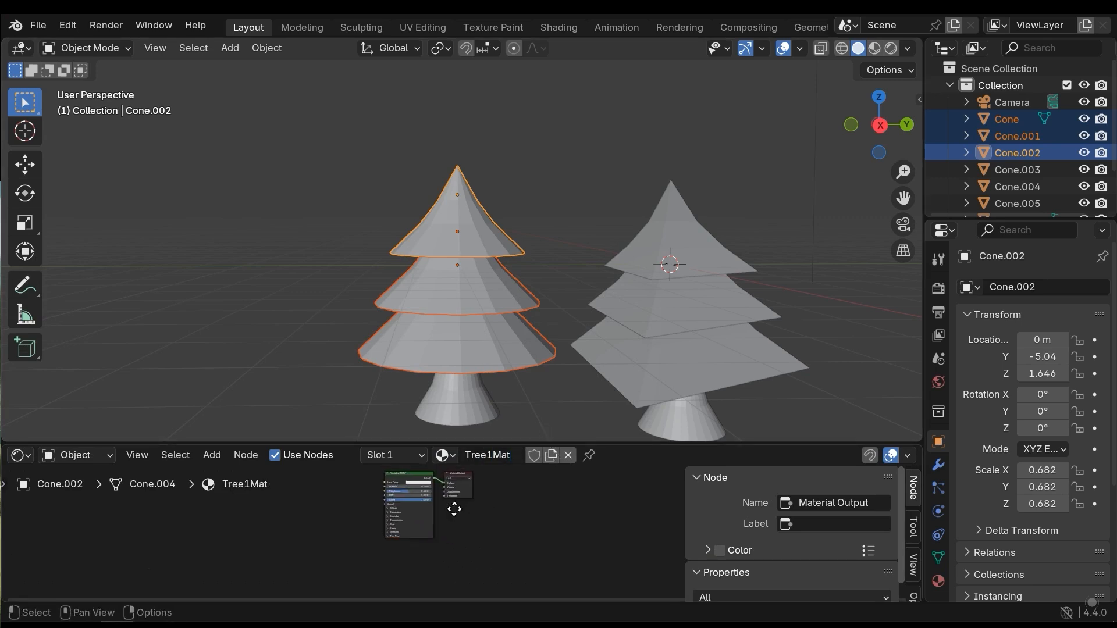
{"action": "mouse_move", "coordinate": [505, 319]}
{"action": "middle_mouse_down"}
{"action": "mouse_move", "coordinate": [528, 302]}
{"action": "mouse_move", "coordinate": [522, 202]}
{"action": "middle_mouse_up"}
{"action": "key", "text": "z"}
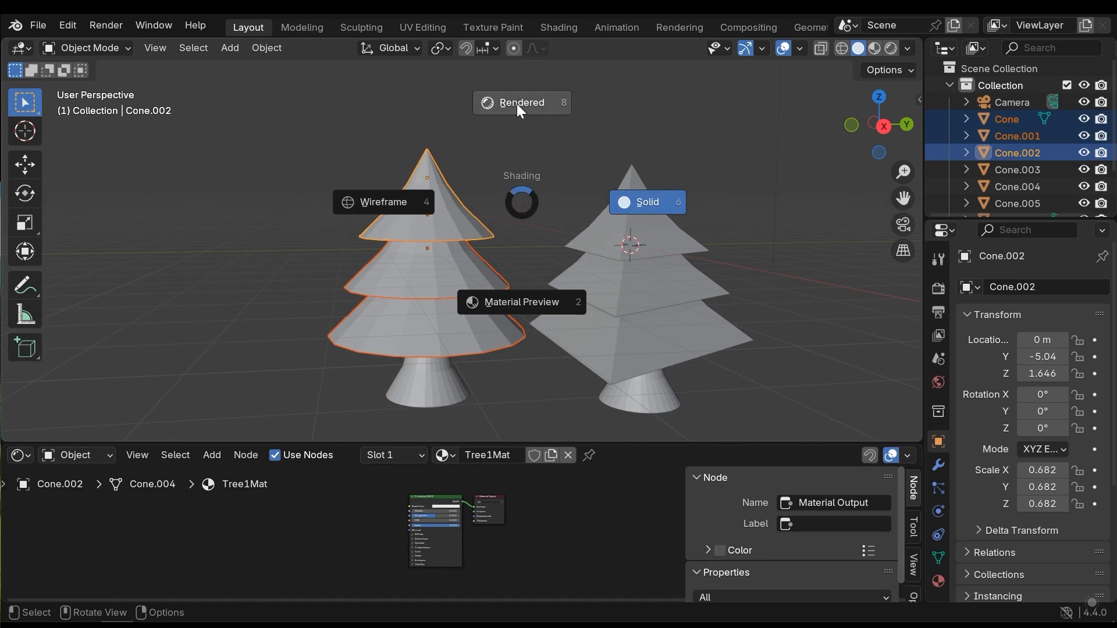
{"action": "left_click", "coordinate": [531, 285]}
{"action": "mouse_move", "coordinate": [539, 343]}
{"action": "middle_mouse_down", "text": "shift"}
{"action": "mouse_move", "coordinate": [579, 316]}
{"action": "mouse_move", "coordinate": [560, 348]}
{"action": "mouse_move", "coordinate": [605, 327]}
{"action": "mouse_move", "coordinate": [576, 319]}
{"action": "middle_mouse_up", "text": "shift"}
{"action": "scroll", "coordinate": [551, 331], "scroll_direction": "up", "scroll_amount": 1}
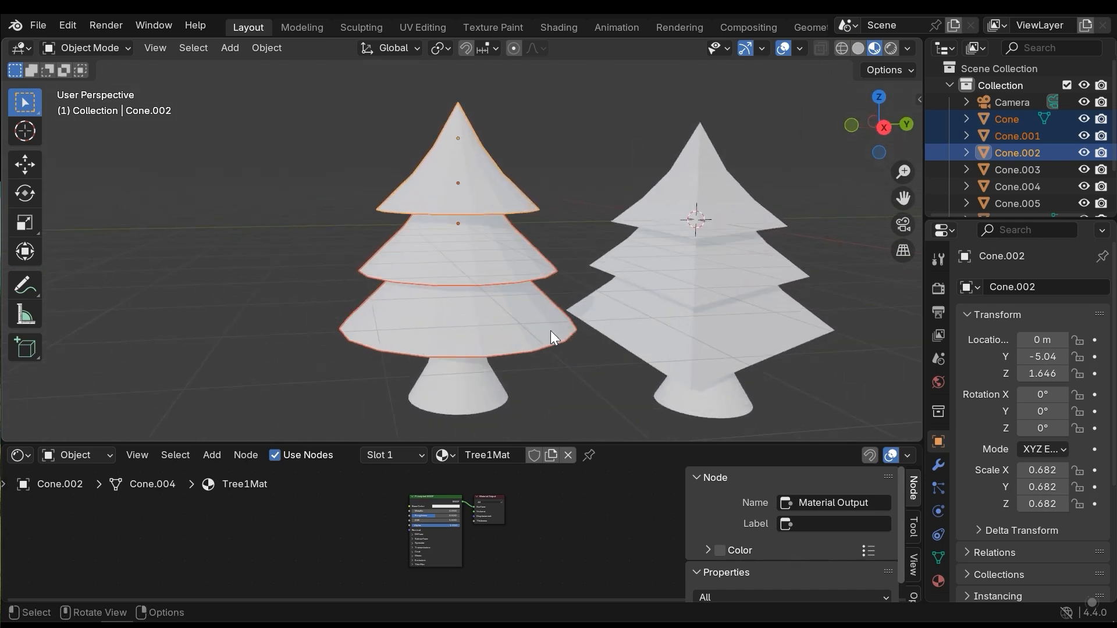
Hide the viewport overlays to view both trees without the grid and outlines
{"action": "left_click", "coordinate": [785, 47]}
{"action": "scroll", "coordinate": [620, 260], "scroll_direction": "down", "scroll_amount": 3}
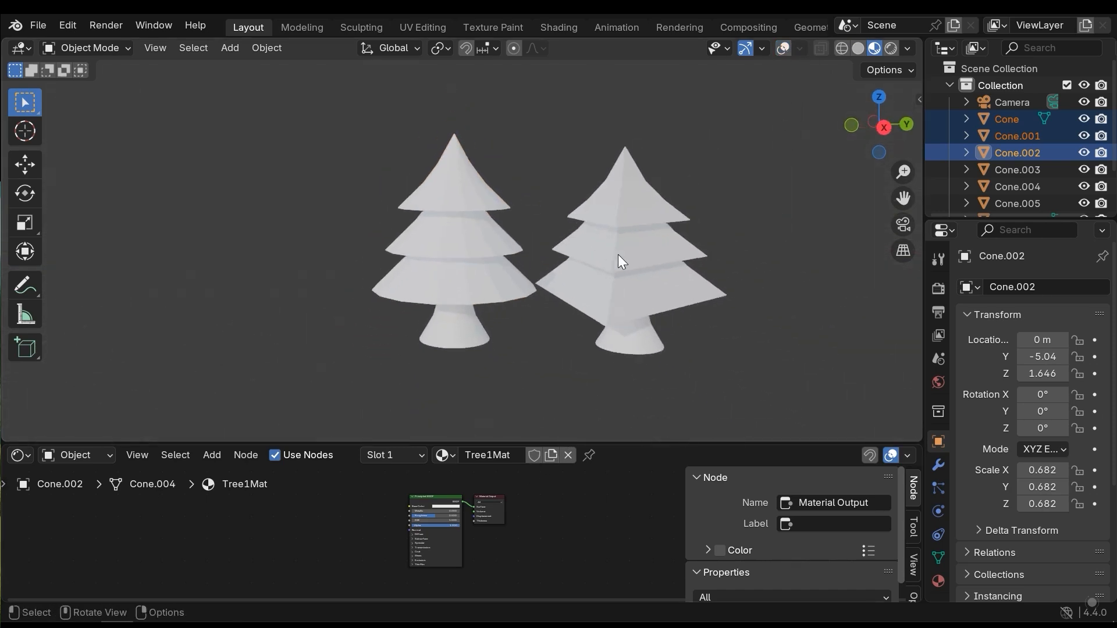
{"action": "scroll", "coordinate": [617, 279], "scroll_direction": "up", "scroll_amount": 2}
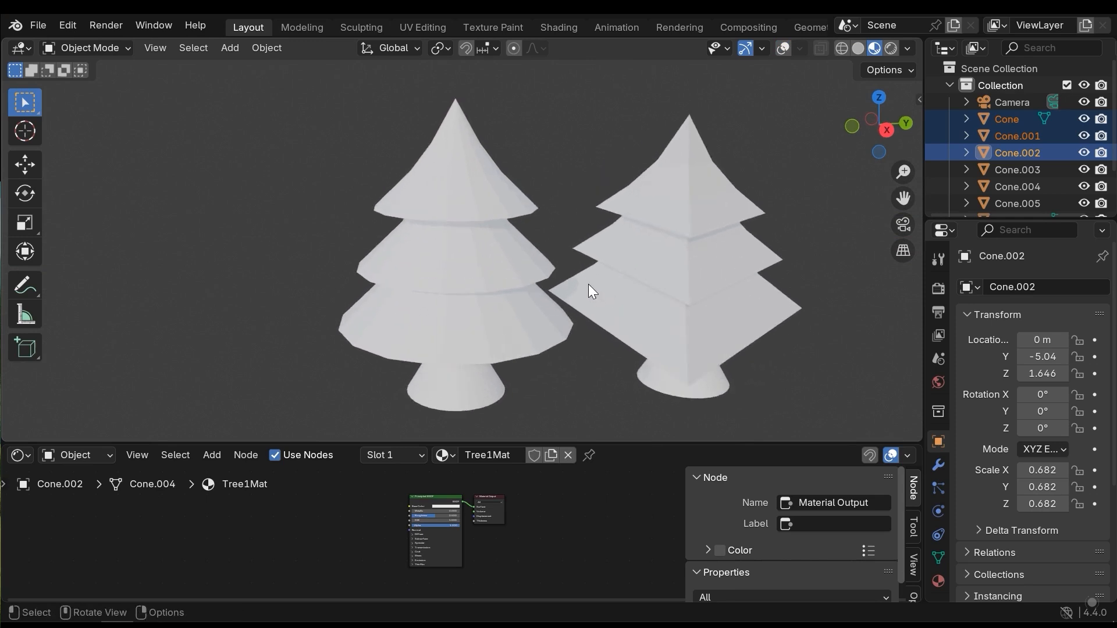
Set the base color of Tree1Mat to a dark olive green in its Principled BSDF node
{"action": "scroll", "coordinate": [431, 512], "scroll_direction": "up", "scroll_amount": 5}
{"action": "scroll", "coordinate": [447, 538], "scroll_direction": "up", "scroll_amount": 2}
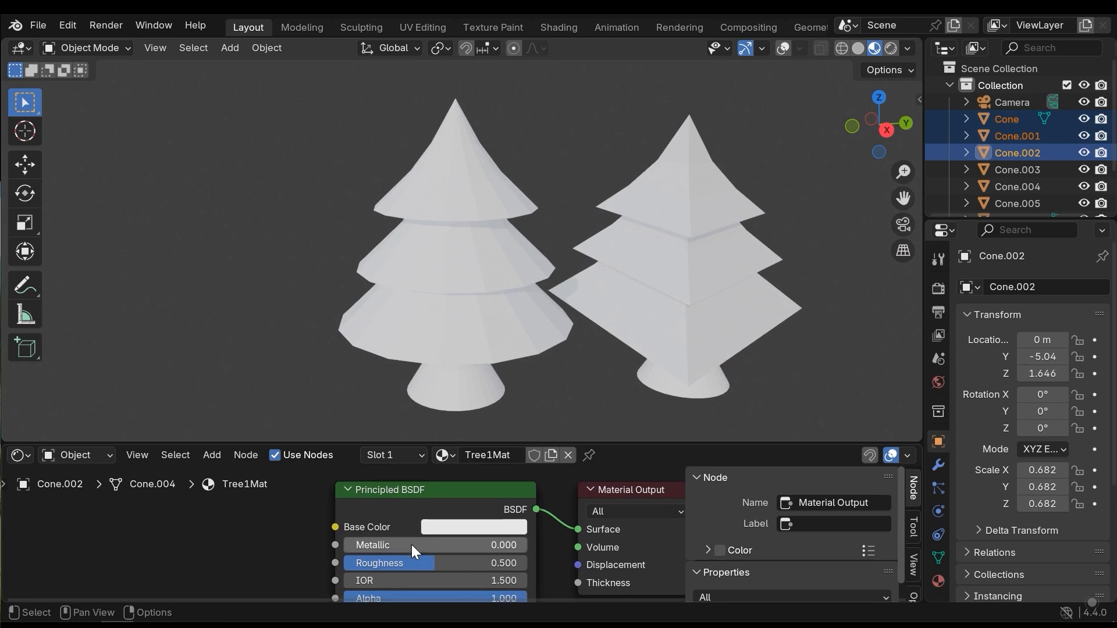
{"action": "mouse_move", "coordinate": [381, 545]}
{"action": "middle_mouse_down"}
{"action": "mouse_move", "coordinate": [394, 546]}
{"action": "mouse_move", "coordinate": [365, 553]}
{"action": "middle_mouse_up"}
{"action": "middle_click_drag", "start_coordinate": [454, 537], "coordinate": [441, 545]}
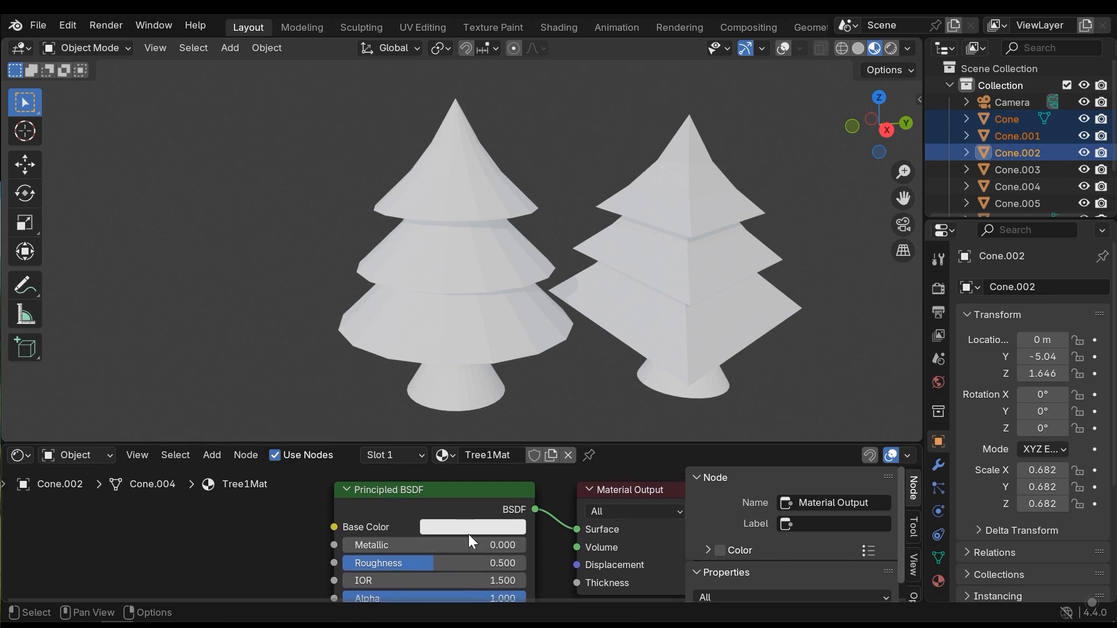
{"action": "left_click", "coordinate": [457, 529]}
{"action": "left_click_drag", "start_coordinate": [456, 329], "coordinate": [434, 329]}
{"action": "left_click_drag", "start_coordinate": [573, 357], "coordinate": [573, 329]}
{"action": "left_click_drag", "start_coordinate": [457, 330], "coordinate": [447, 335]}
Assign the existing Tree1Mat material to the first tree's middle and bottom cone tiers
{"action": "scroll", "coordinate": [377, 262], "scroll_direction": "down", "scroll_amount": 3}
{"action": "mouse_move", "coordinate": [375, 260]}
{"action": "middle_mouse_down"}
{"action": "mouse_move", "coordinate": [265, 256]}
{"action": "mouse_move", "coordinate": [417, 234]}
{"action": "mouse_move", "coordinate": [480, 241]}
{"action": "middle_mouse_up"}
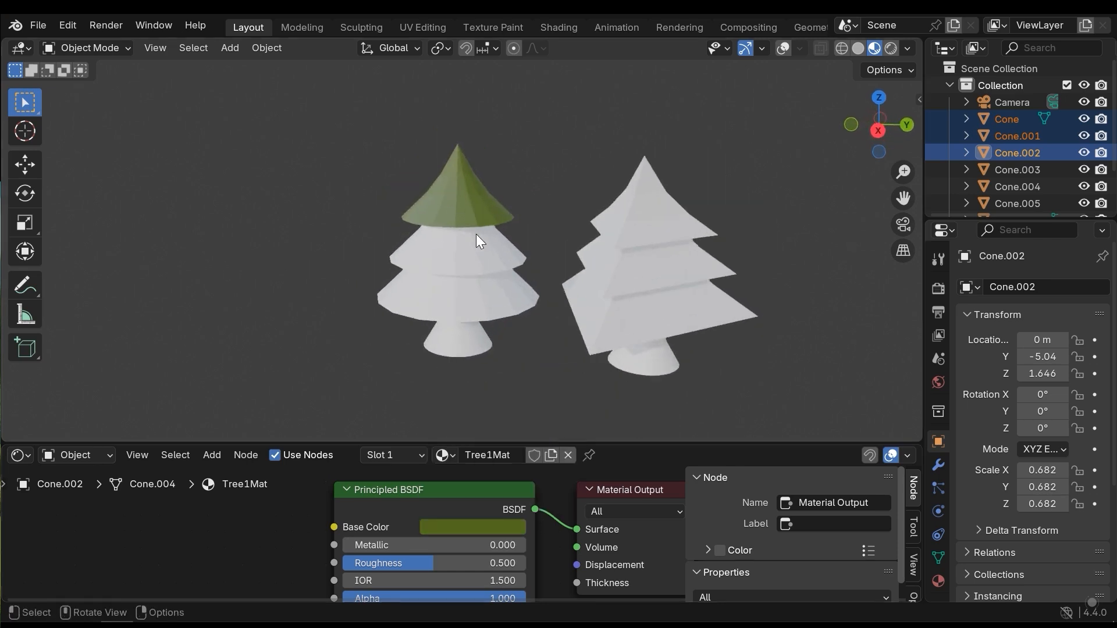
{"action": "left_click", "coordinate": [526, 385]}
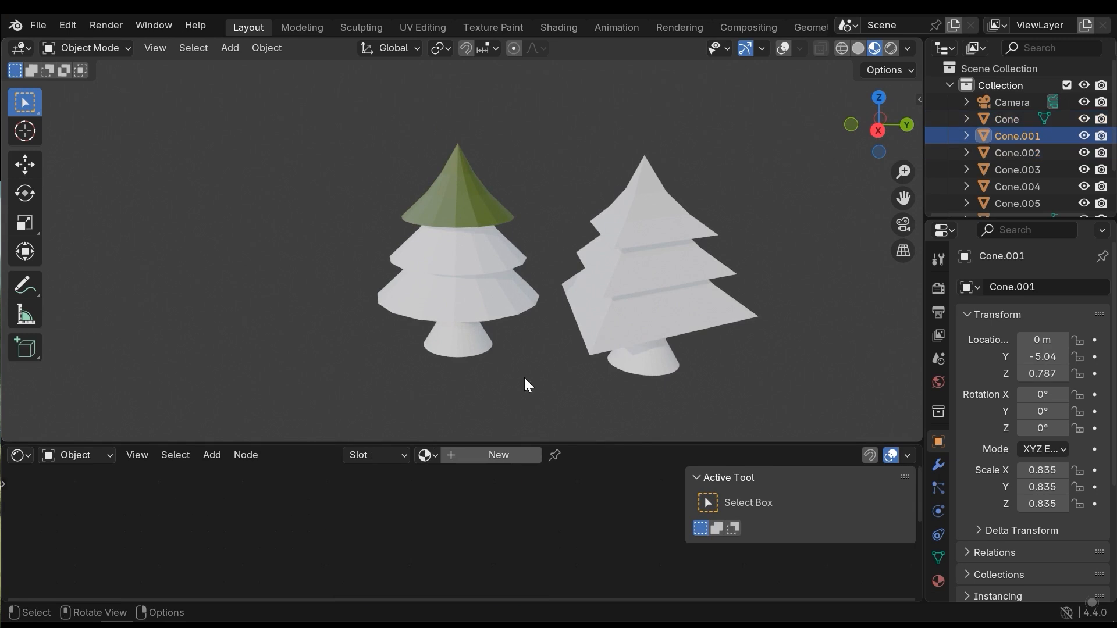
{"action": "left_click", "coordinate": [427, 455]}
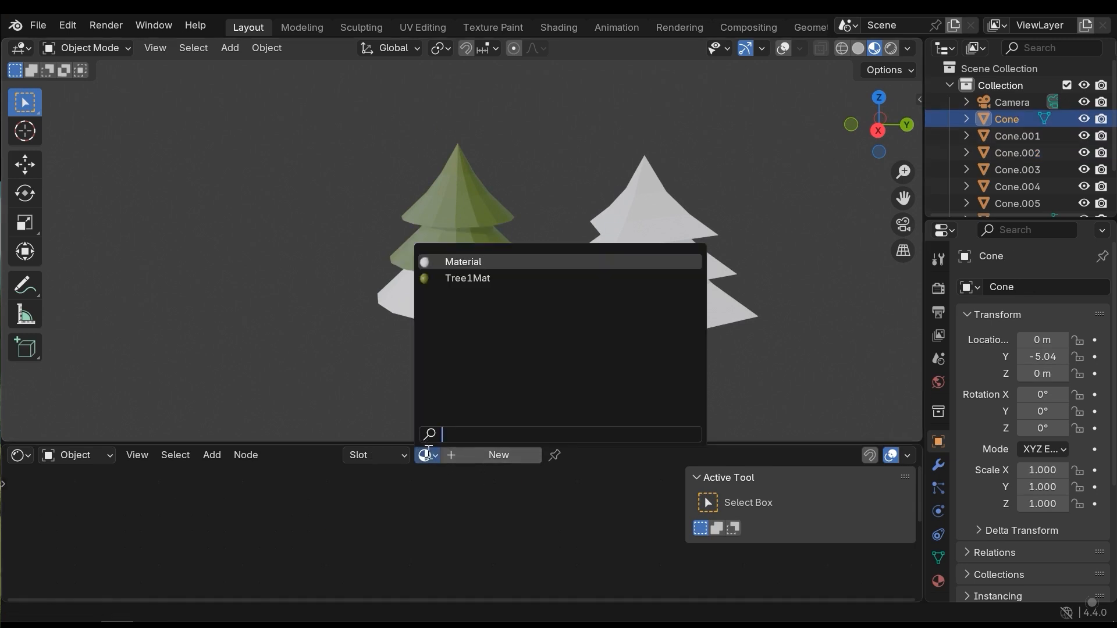
{"action": "left_click", "coordinate": [463, 278]}
{"action": "middle_click_drag", "start_coordinate": [541, 326], "coordinate": [472, 183]}
Select the first tree's top tier and raise the roughness of Tree1Mat to 0.899
{"action": "left_click", "coordinate": [472, 183]}
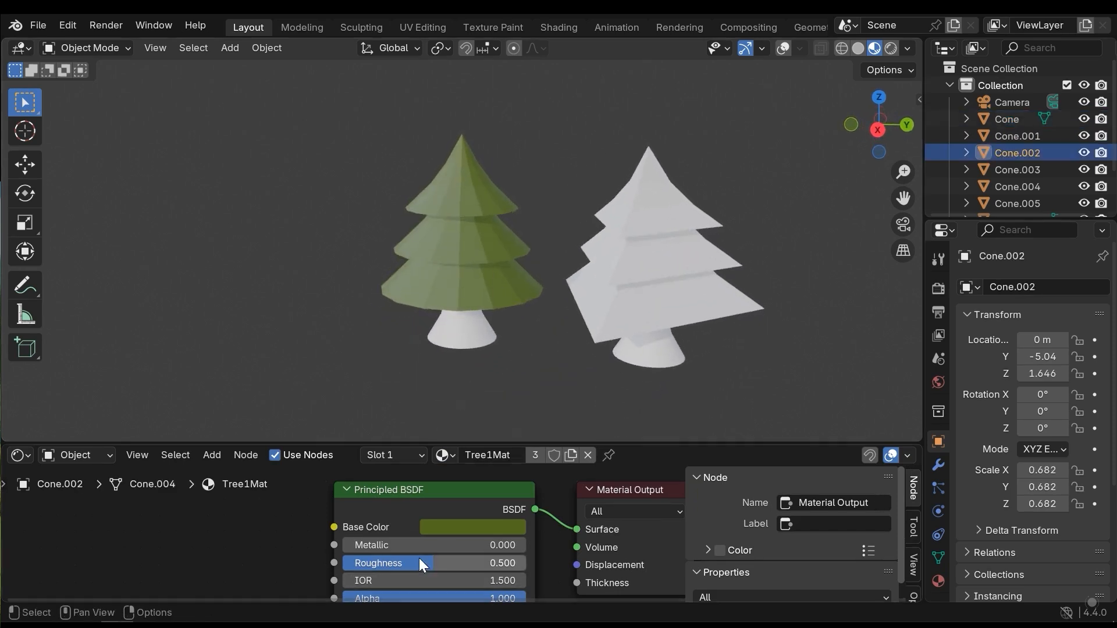
{"action": "middle_click_drag", "start_coordinate": [427, 560], "coordinate": [457, 527]}
{"action": "mouse_move", "coordinate": [466, 534]}
{"action": "left_mouse_down"}
{"action": "mouse_move", "coordinate": [556, 531]}
{"action": "mouse_move", "coordinate": [510, 531]}
{"action": "mouse_move", "coordinate": [538, 531]}
{"action": "left_mouse_up"}
{"action": "scroll", "coordinate": [567, 549], "scroll_direction": "down", "scroll_amount": 3}
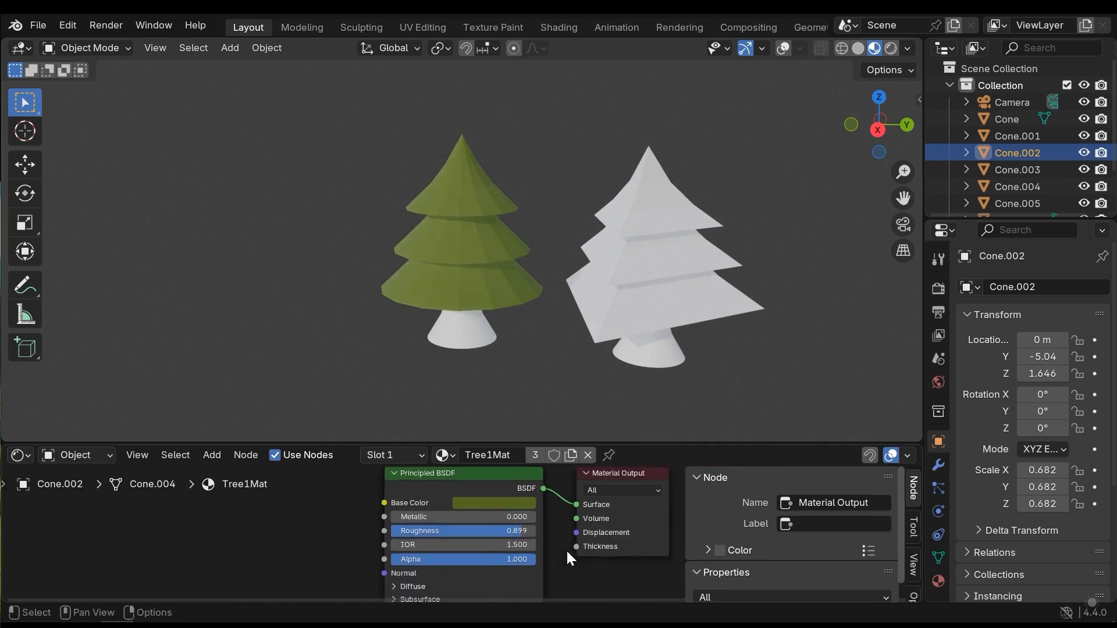
Create a new material on the first tree's trunk and name it TrunkMat
{"action": "scroll", "coordinate": [481, 343], "scroll_direction": "up", "scroll_amount": 2}
{"action": "mouse_move", "coordinate": [481, 344]}
{"action": "middle_mouse_down"}
{"action": "mouse_move", "coordinate": [477, 210]}
{"action": "mouse_move", "coordinate": [484, 328]}
{"action": "middle_mouse_up"}
{"action": "left_click", "coordinate": [475, 265]}
{"action": "left_click", "coordinate": [489, 455]}
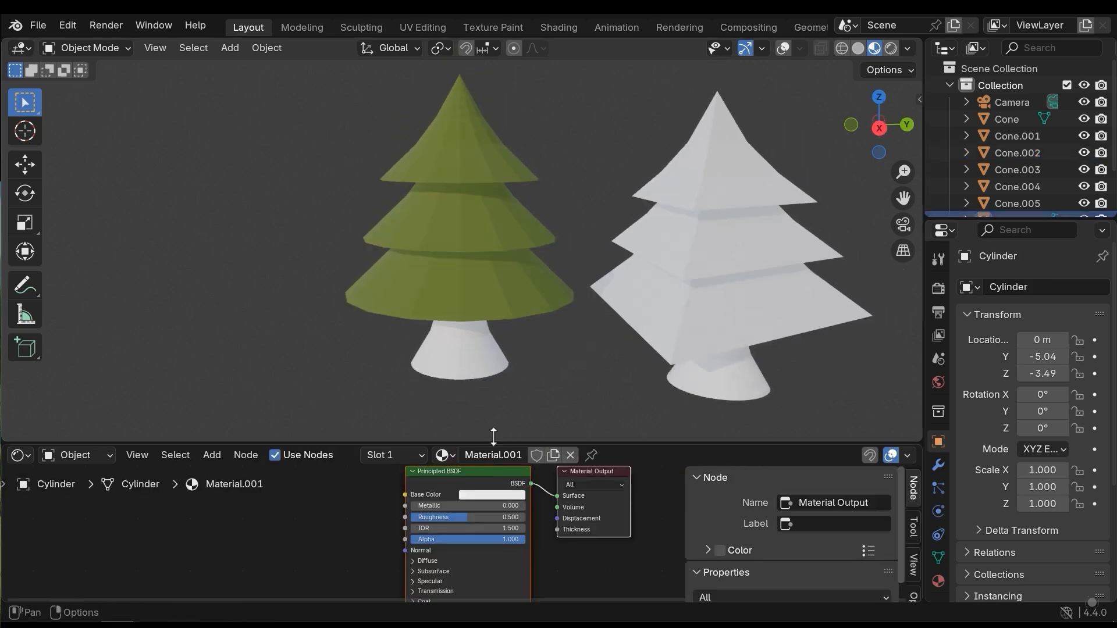
{"action": "middle_click_drag", "start_coordinate": [463, 517], "coordinate": [473, 536]}
{"action": "double_click", "coordinate": [493, 456]}
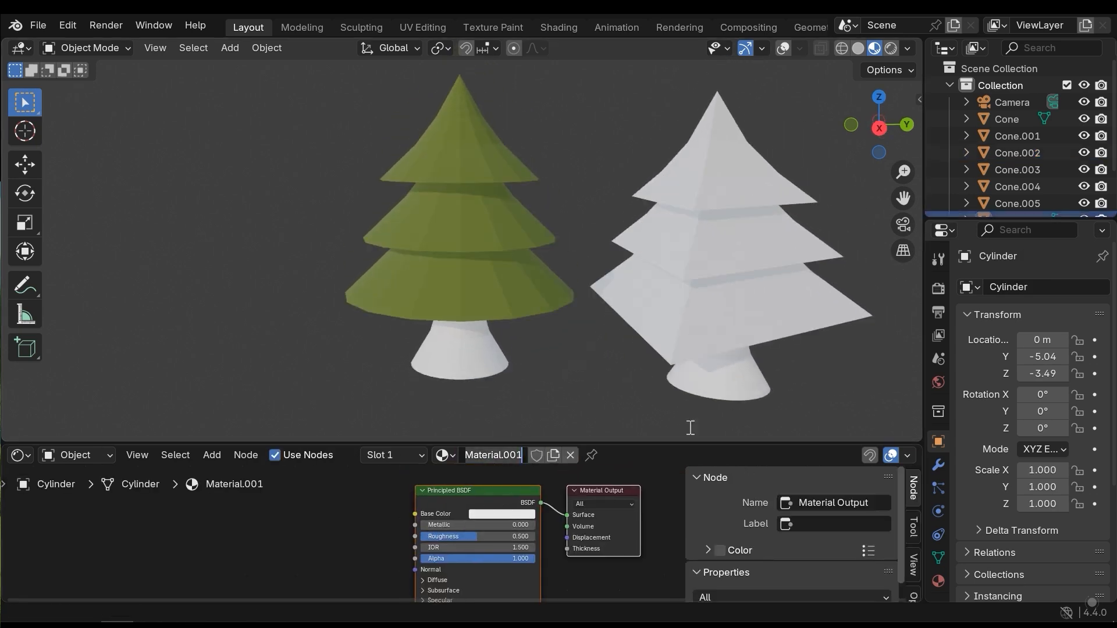
{"action": "type", "text": "R"}
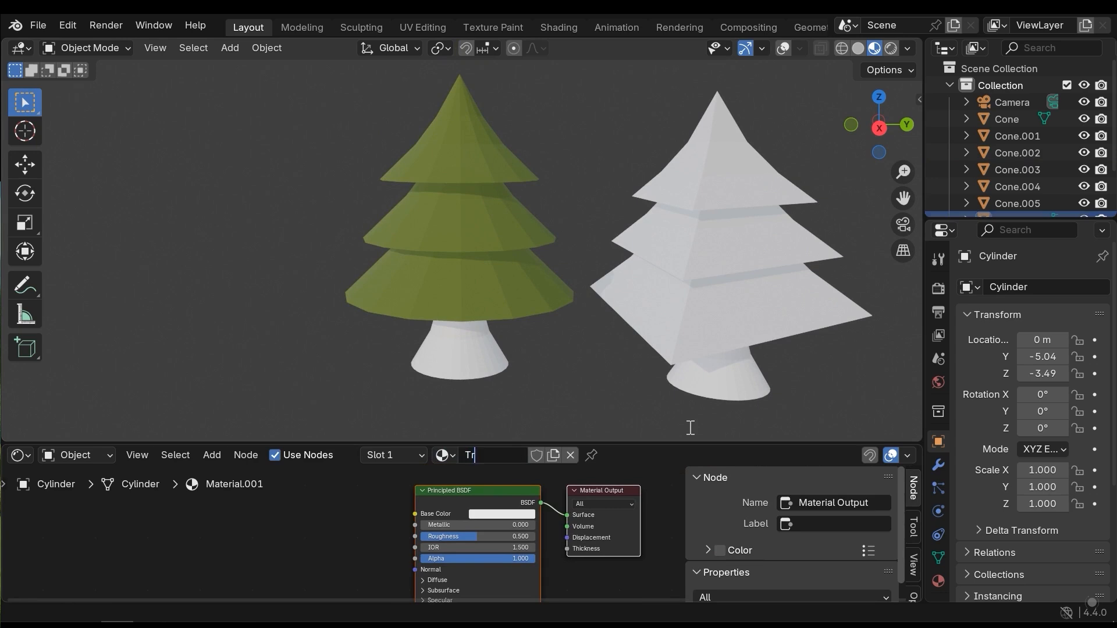
{"action": "type", "text": "rin"}
{"action": "key", "text": "BackSpace"}
{"action": "key", "text": "BackSpace"}
{"action": "type", "text": "unkMat"}
{"action": "key", "text": "Return"}
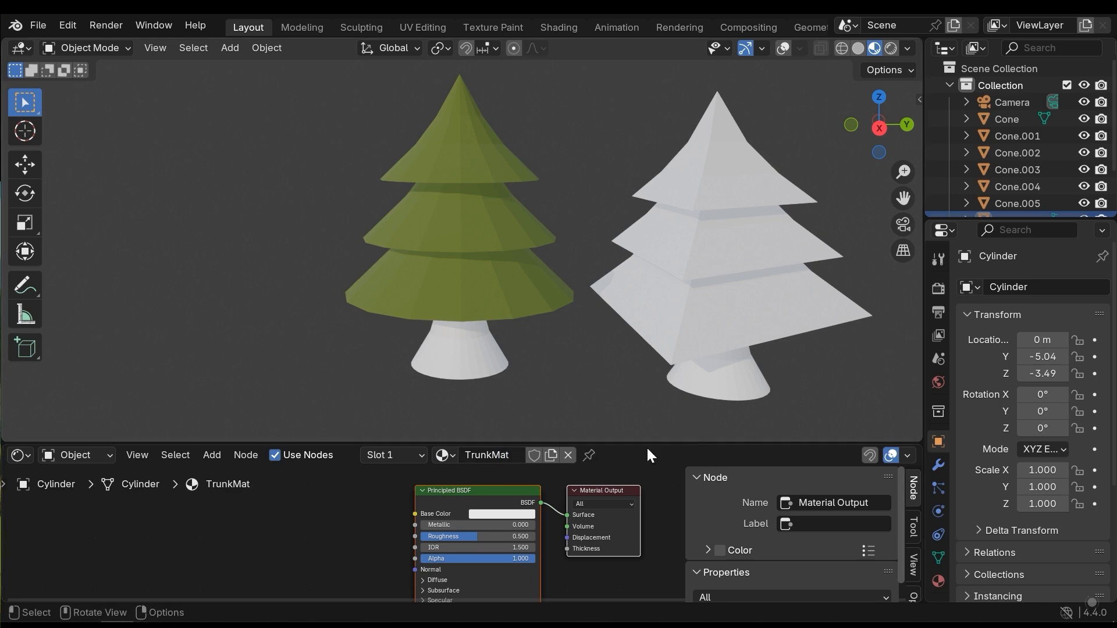
Set the roughness of TrunkMat to 0.856 and its base color to a dark reddish brown
{"action": "scroll", "coordinate": [518, 535], "scroll_direction": "up", "scroll_amount": 1}
{"action": "scroll", "coordinate": [517, 535], "scroll_direction": "up", "scroll_amount": 1}
{"action": "left_click", "coordinate": [512, 518]}
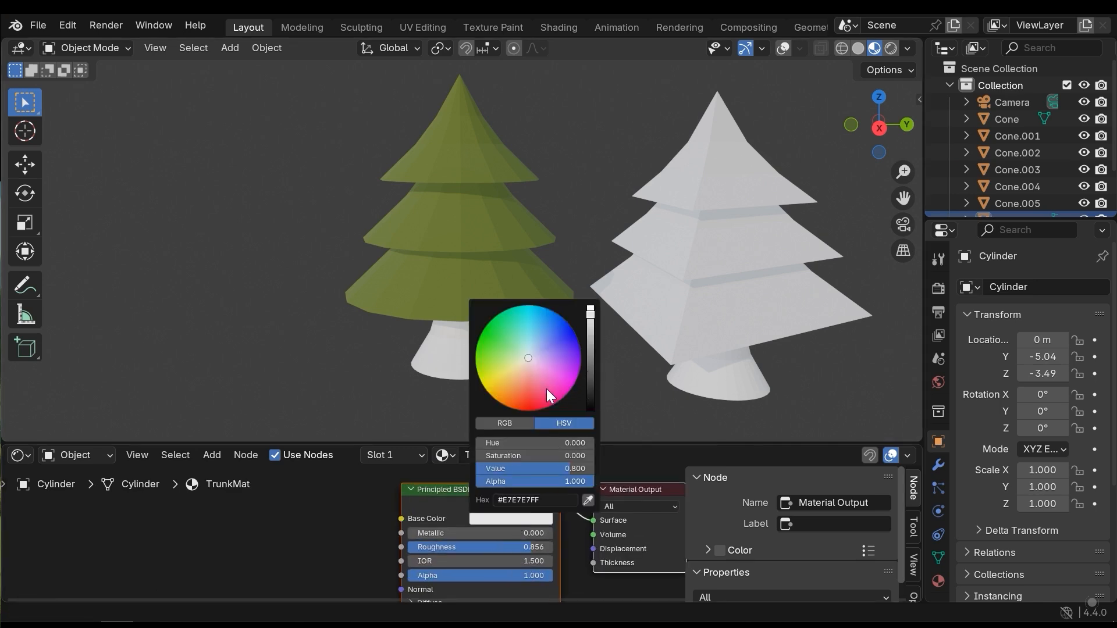
{"action": "left_click", "coordinate": [522, 401]}
{"action": "left_click_drag", "start_coordinate": [590, 343], "coordinate": [590, 364]}
{"action": "left_click_drag", "start_coordinate": [521, 401], "coordinate": [512, 396]}
Assign the Tree1Mat material to the second tree's top, middle and bottom cone tiers
{"action": "scroll", "coordinate": [343, 375], "scroll_direction": "down", "scroll_amount": 5}
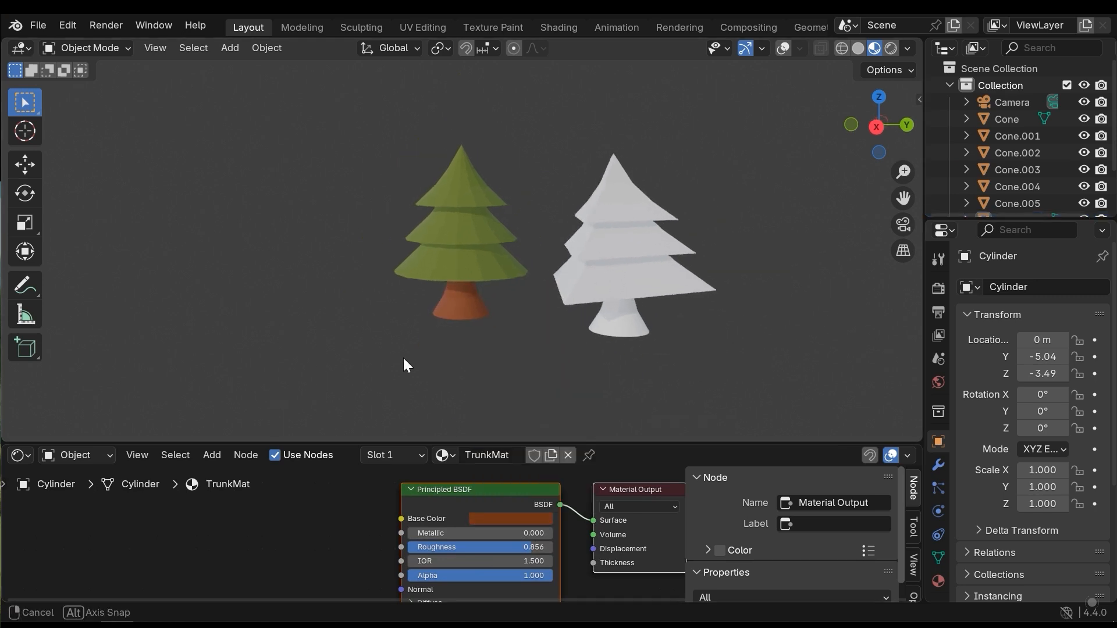
{"action": "left_click", "coordinate": [597, 218]}
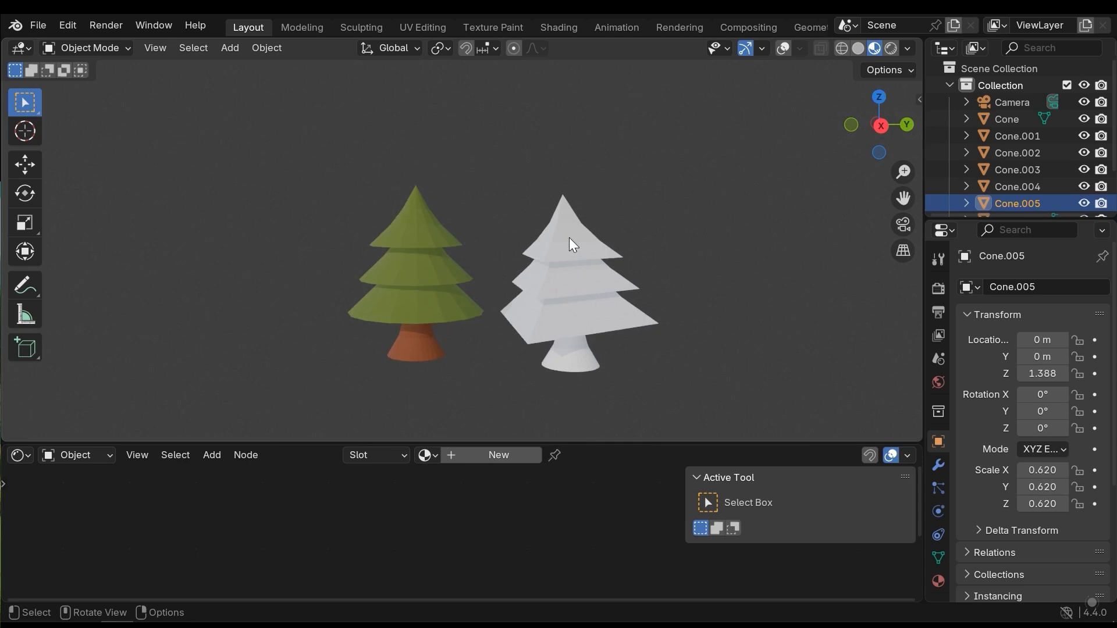
{"action": "left_click", "coordinate": [429, 456]}
{"action": "left_click", "coordinate": [473, 278]}
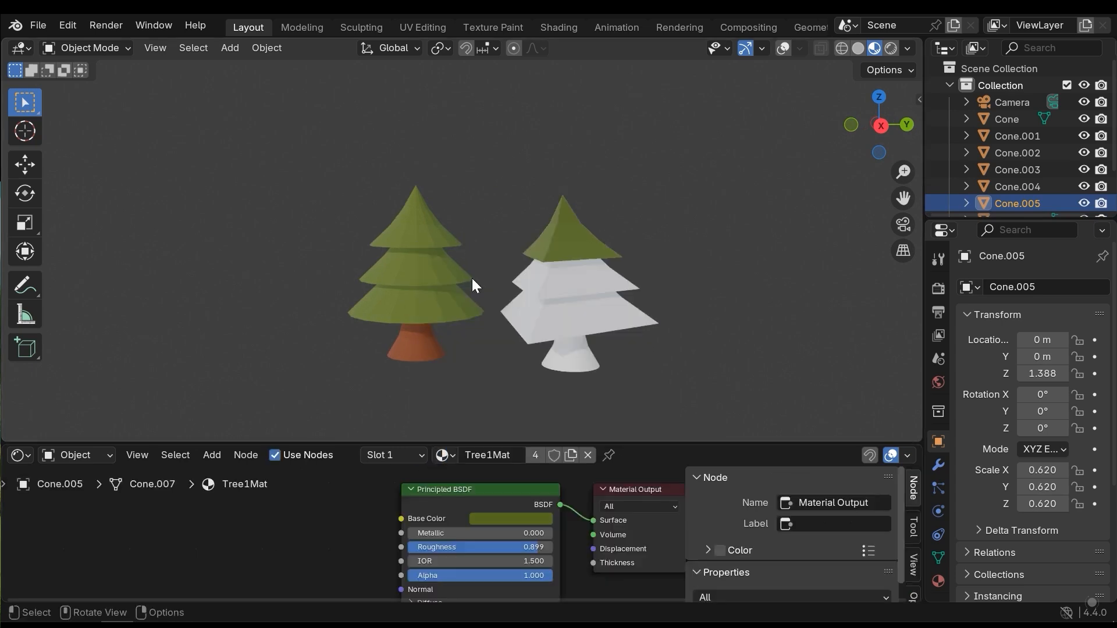
{"action": "left_click", "coordinate": [532, 302]}
{"action": "left_click", "coordinate": [429, 455]}
{"action": "left_click", "coordinate": [512, 294]}
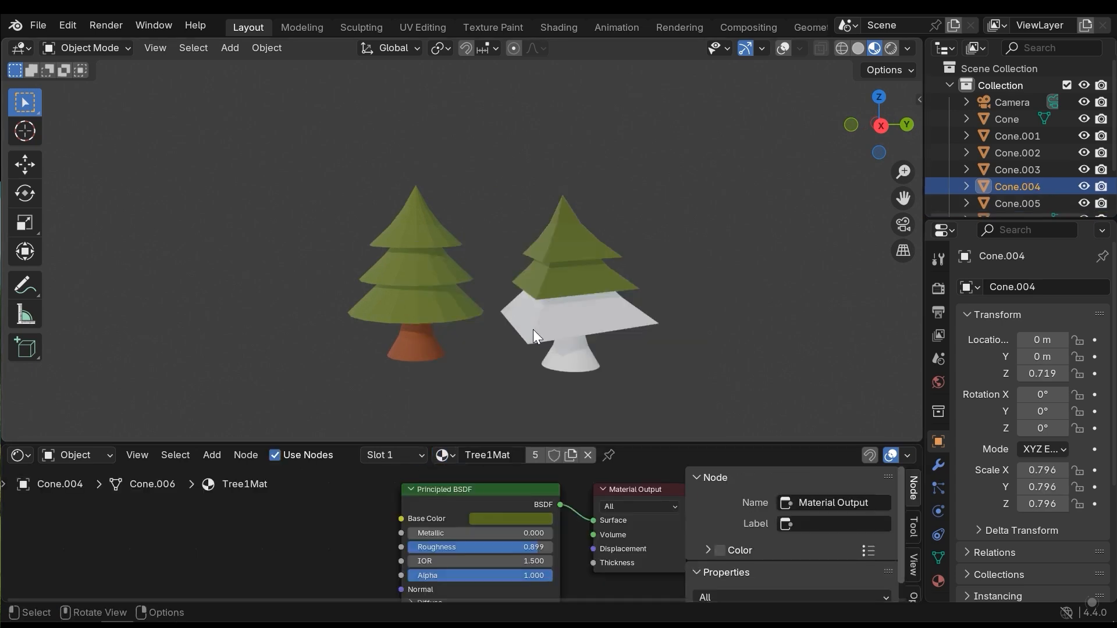
{"action": "left_click", "coordinate": [530, 331]}
{"action": "left_click", "coordinate": [429, 456]}
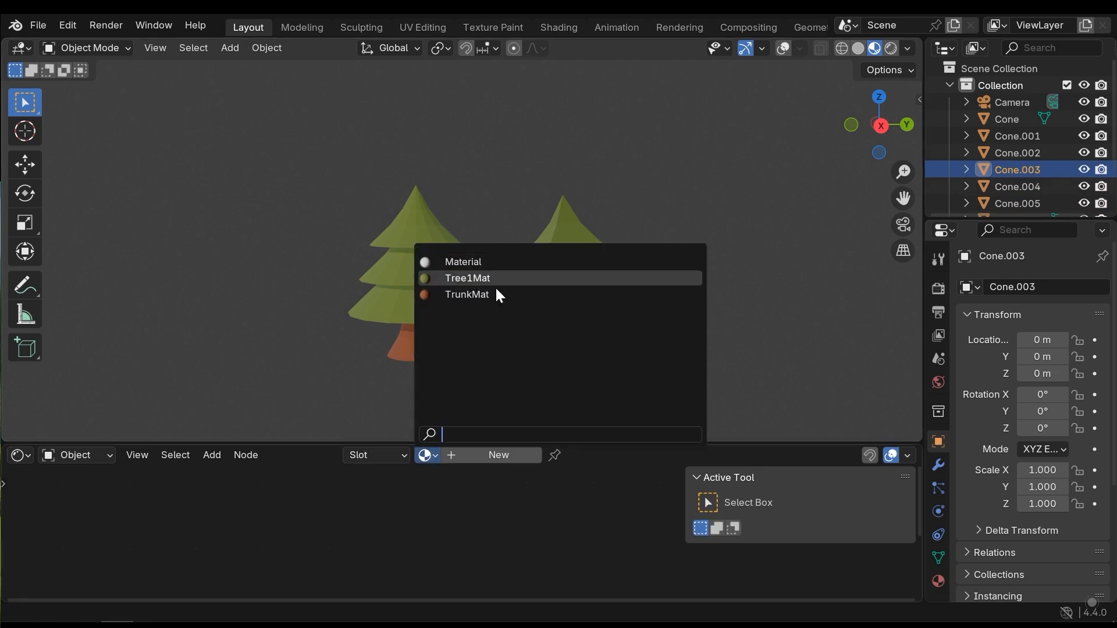
{"action": "left_click", "coordinate": [476, 278]}
Assign the existing TrunkMat material to the second tree's trunk
{"action": "left_click", "coordinate": [560, 364]}
{"action": "left_click", "coordinate": [431, 456]}
{"action": "left_click", "coordinate": [477, 294]}
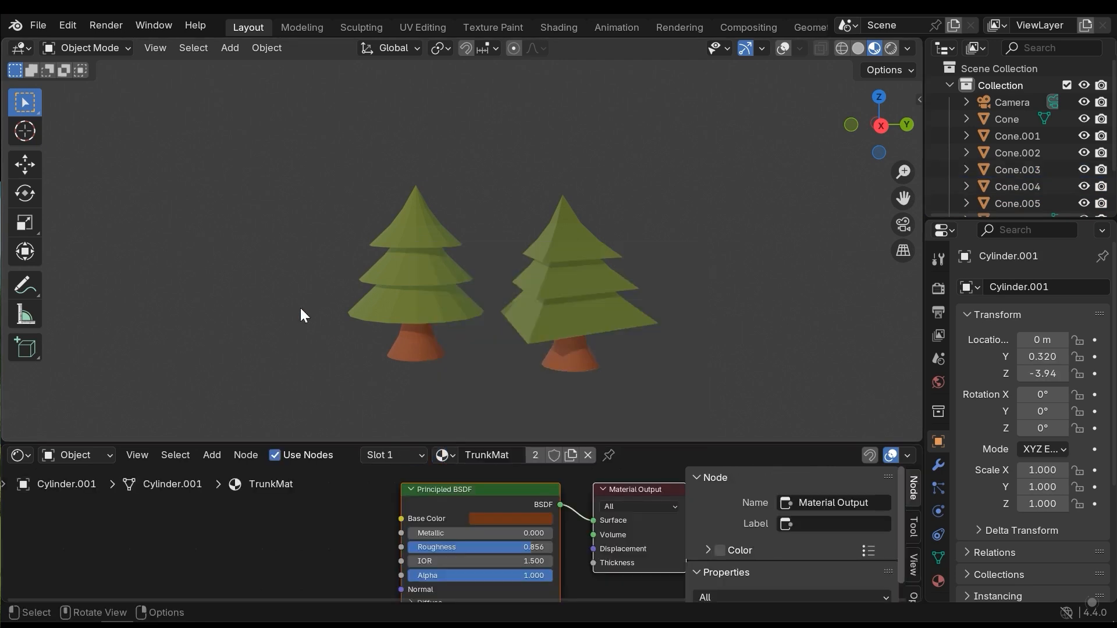
{"action": "scroll", "coordinate": [407, 326], "scroll_direction": "down", "scroll_amount": 3}
{"action": "middle_click_drag", "start_coordinate": [489, 323], "coordinate": [530, 333]}
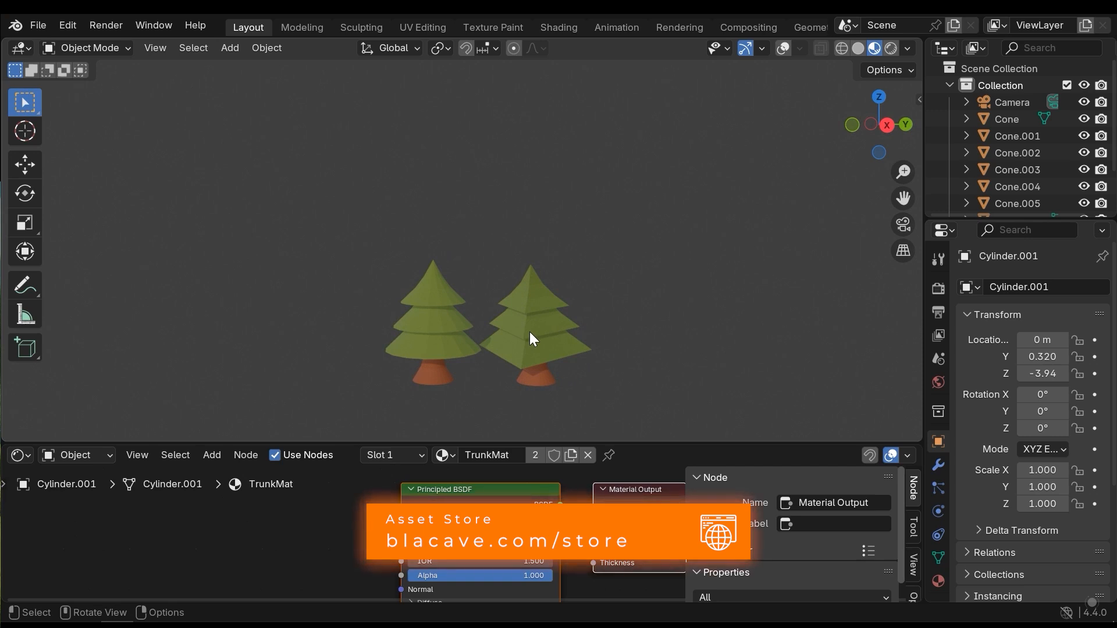
{"action": "mouse_move", "coordinate": [529, 332]}
{"action": "middle_mouse_down"}
{"action": "mouse_move", "coordinate": [553, 318]}
{"action": "mouse_move", "coordinate": [550, 336]}
{"action": "mouse_move", "coordinate": [529, 330]}
{"action": "mouse_move", "coordinate": [530, 348]}
{"action": "middle_mouse_up"}
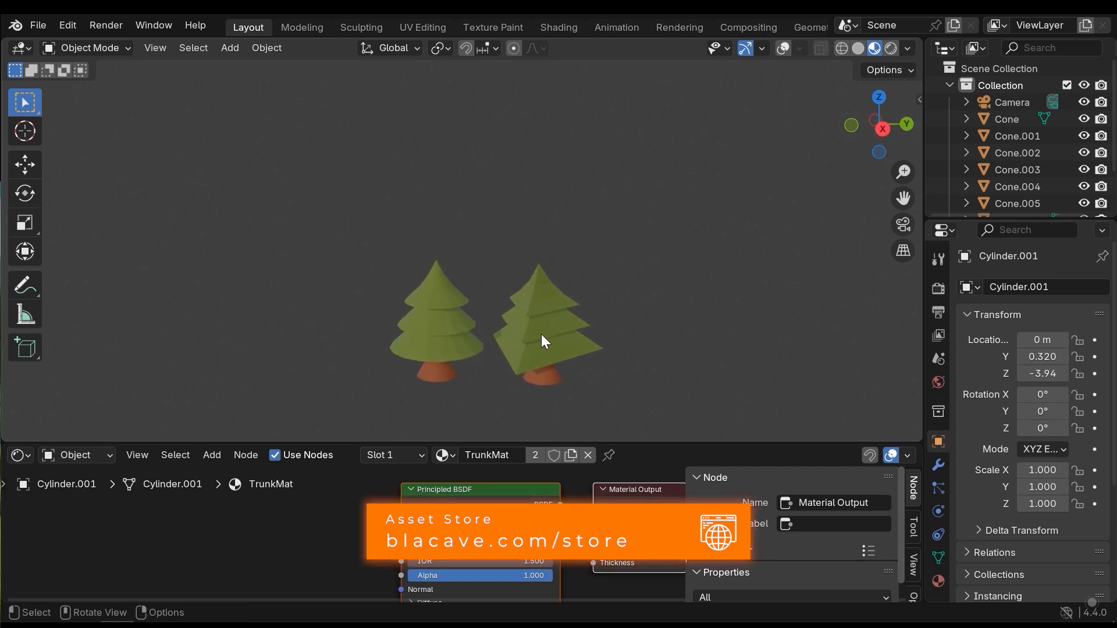